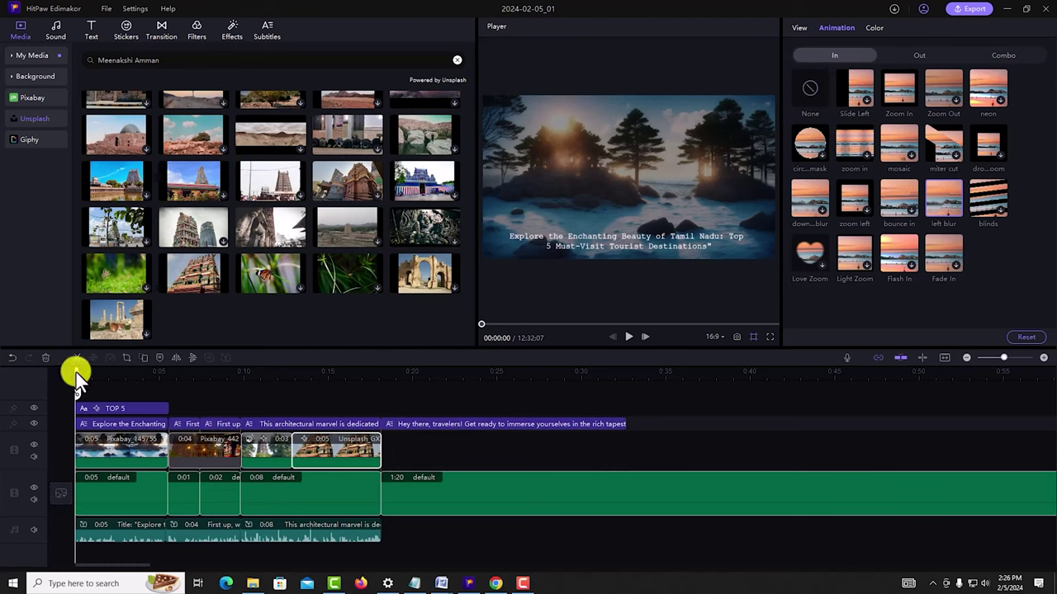
# Scrub through the sample project, then switch to Chrome, view the HitPaw Edimakor product page and return to the editor
pyautogui.moveTo(76, 372); pyautogui.dragTo(299, 396)
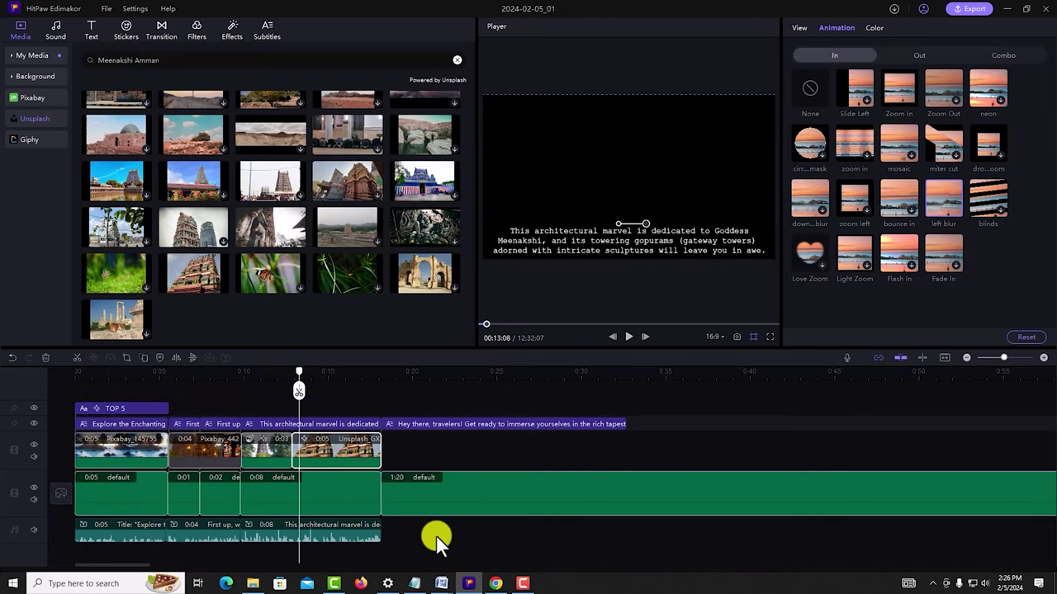
pyautogui.click(495, 584)
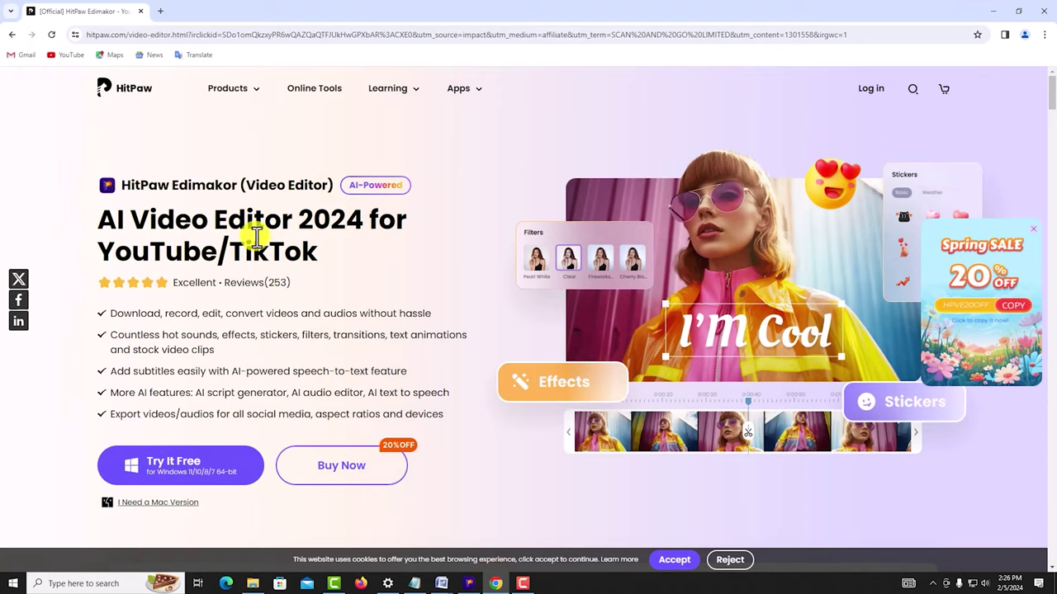
pyautogui.scroll(-2, 257, 237)
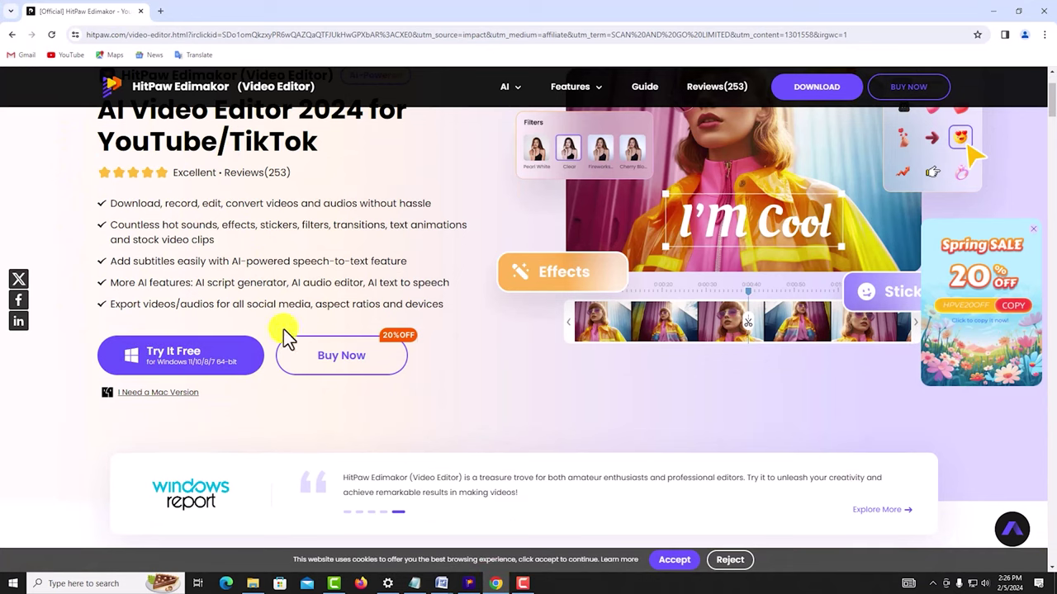
pyautogui.click(993, 11)
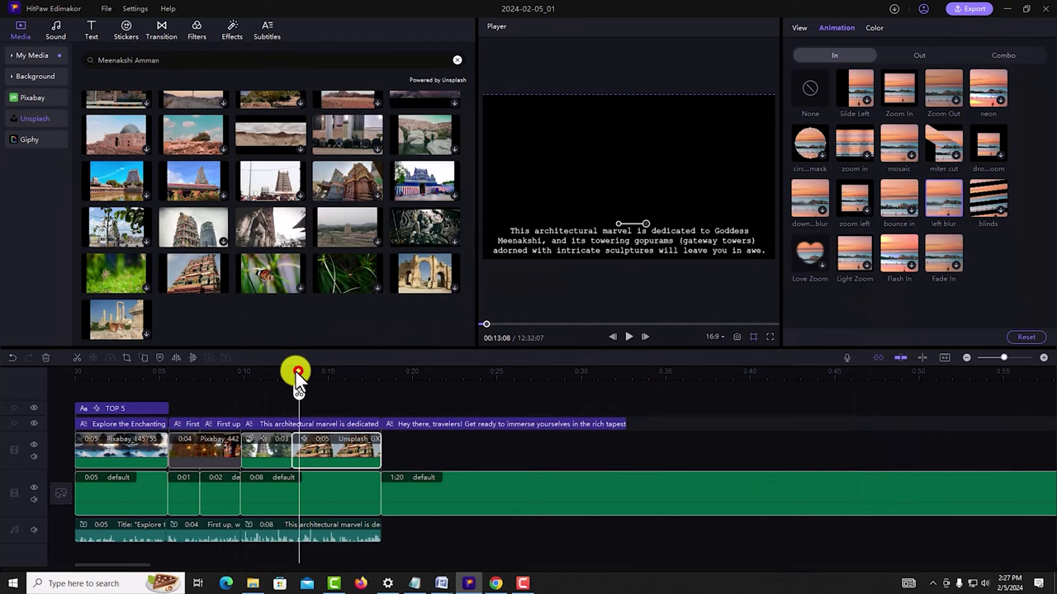
# Play the sample Tamil Nadu video from the start, pause it and scrub ahead to the temple clips
pyautogui.moveTo(295, 371); pyautogui.dragTo(71, 371)
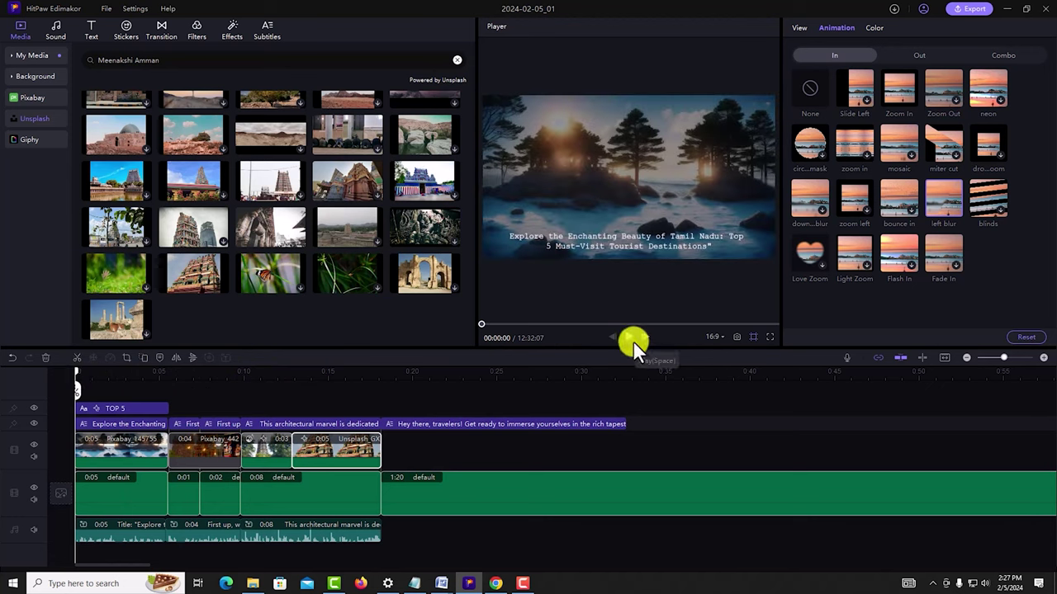
pyautogui.click(631, 339)
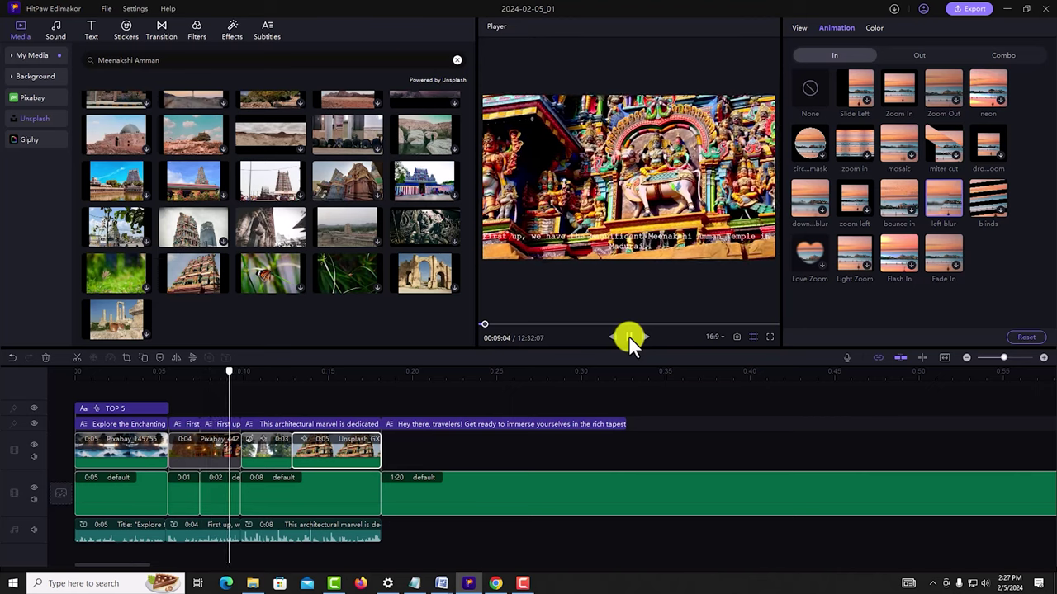
pyautogui.click(629, 337)
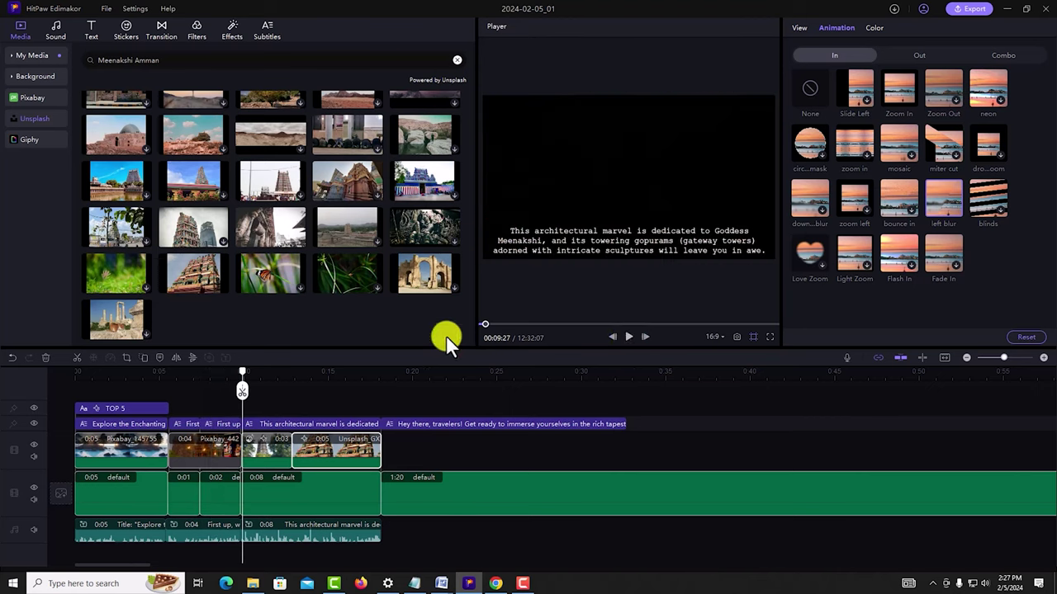
pyautogui.moveTo(242, 372); pyautogui.dragTo(347, 373)
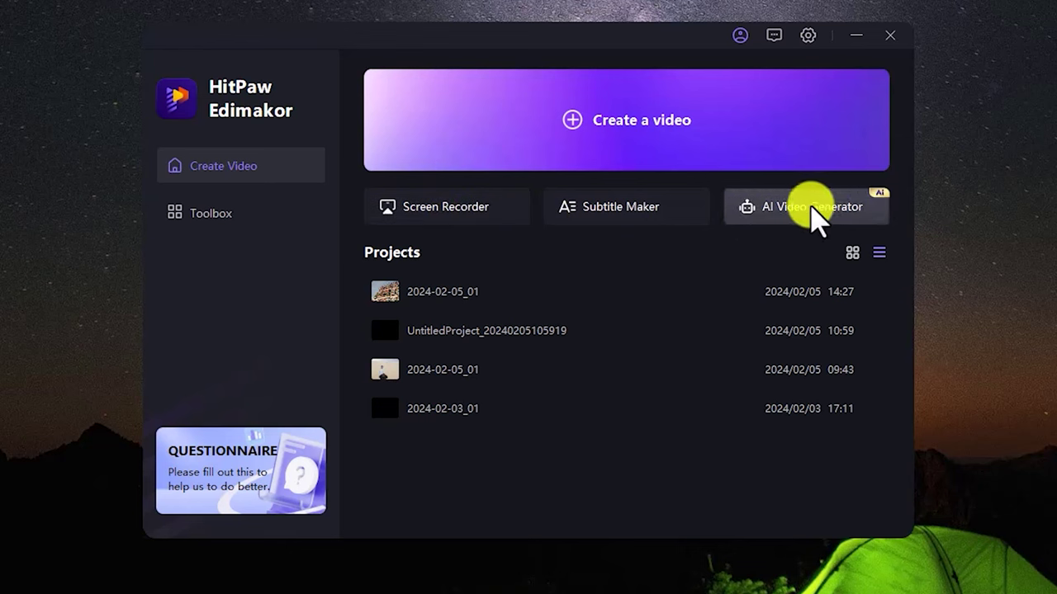
# Set up the AI Video Generator with topic "TOP 5 TOURIST PLACES IN TAMILNADU in 60 Characters", vibe Informative and language English
pyautogui.click(811, 207)
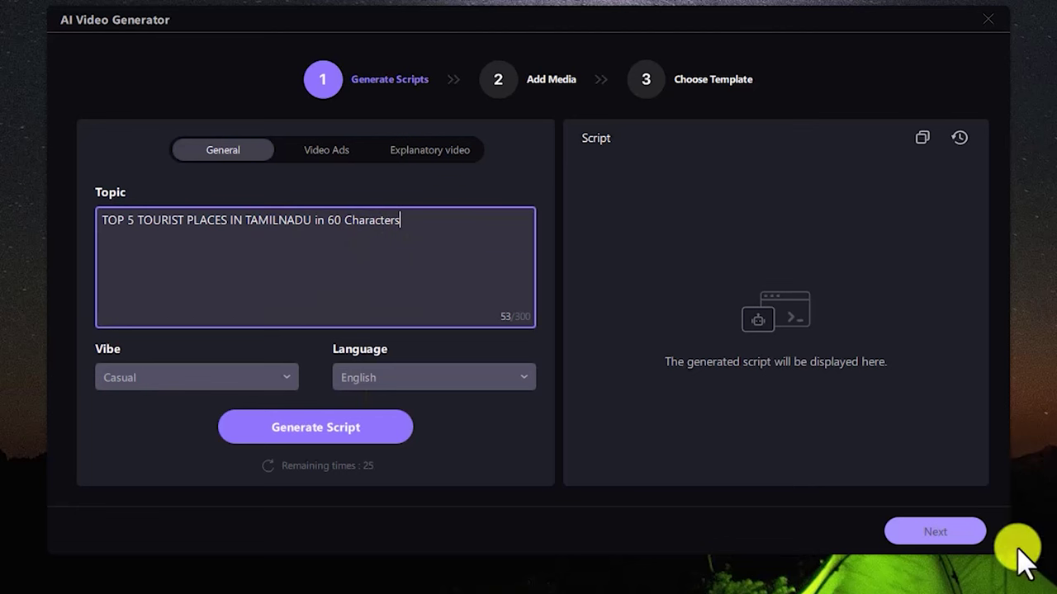
pyautogui.click(235, 383)
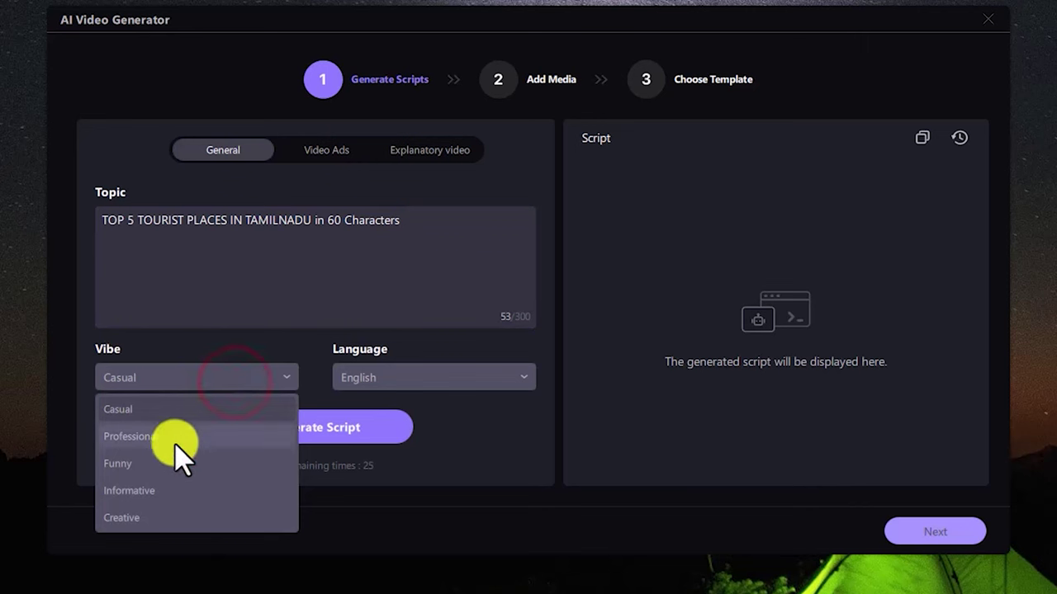
pyautogui.click(153, 494)
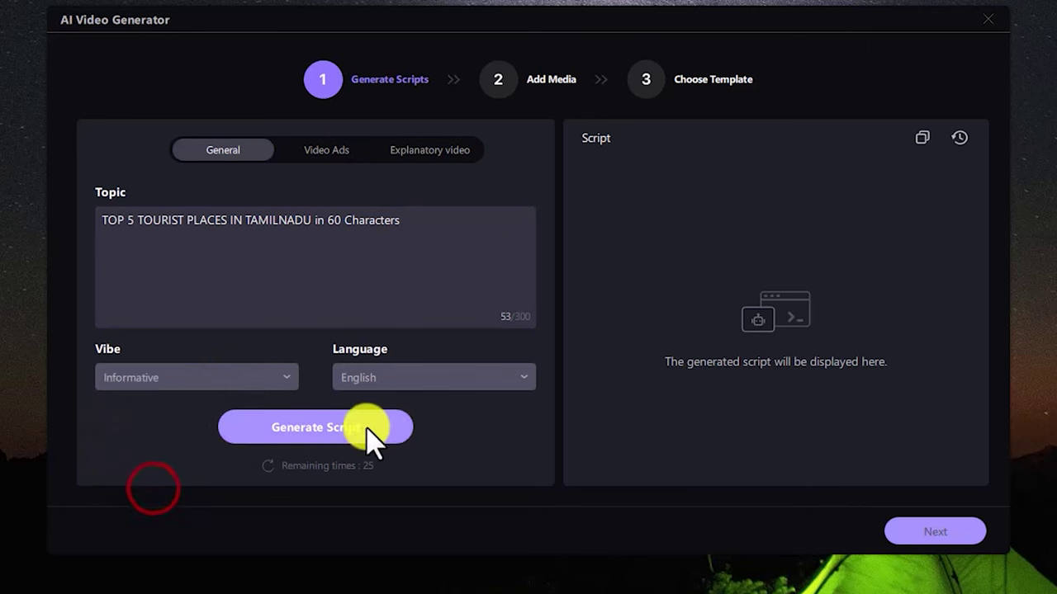
pyautogui.click(503, 381)
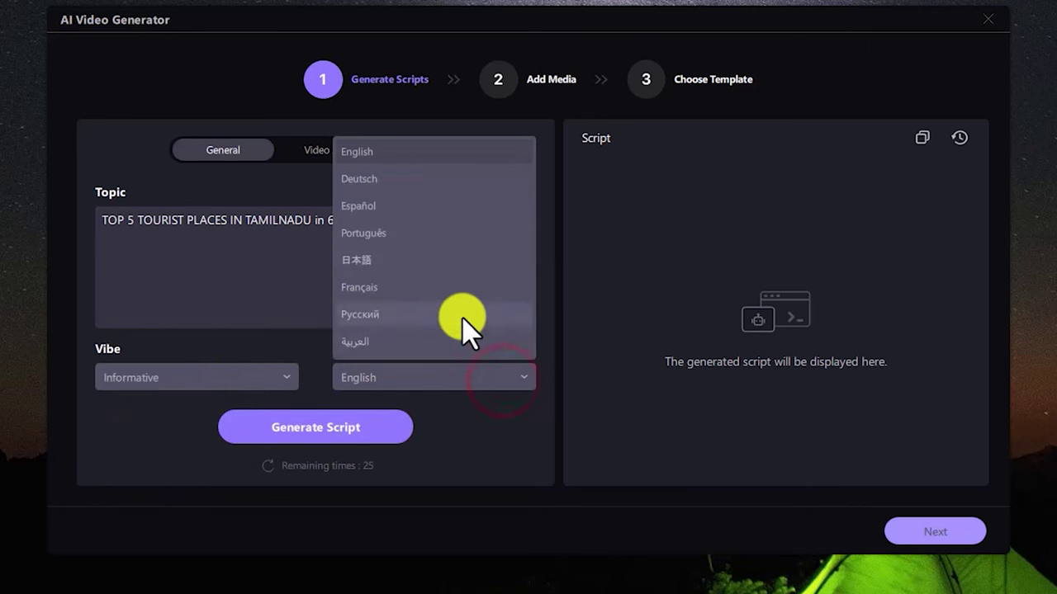
pyautogui.scroll(3, 465, 330)
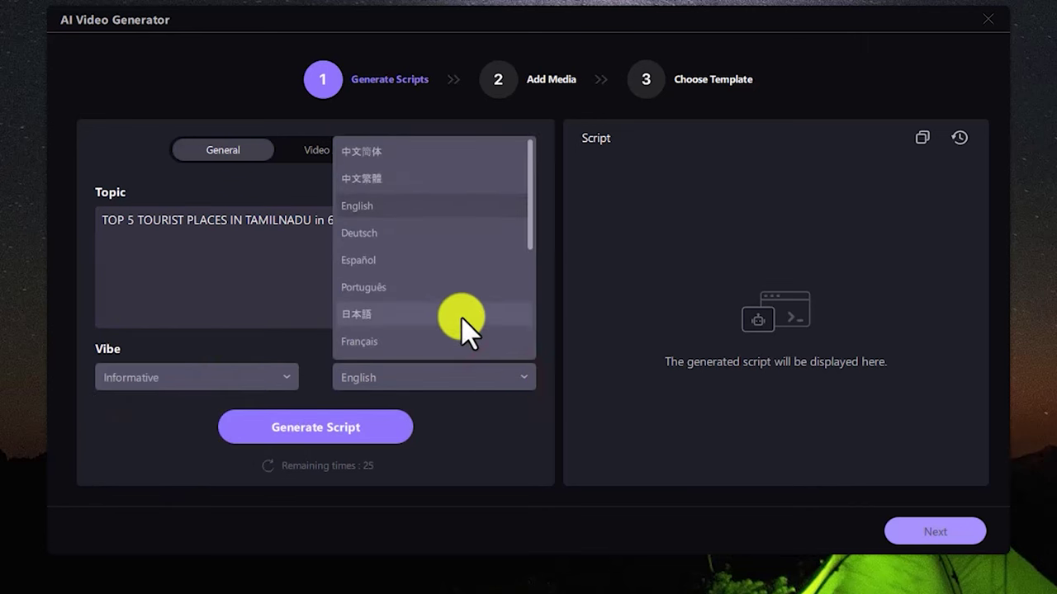
pyautogui.click(389, 206)
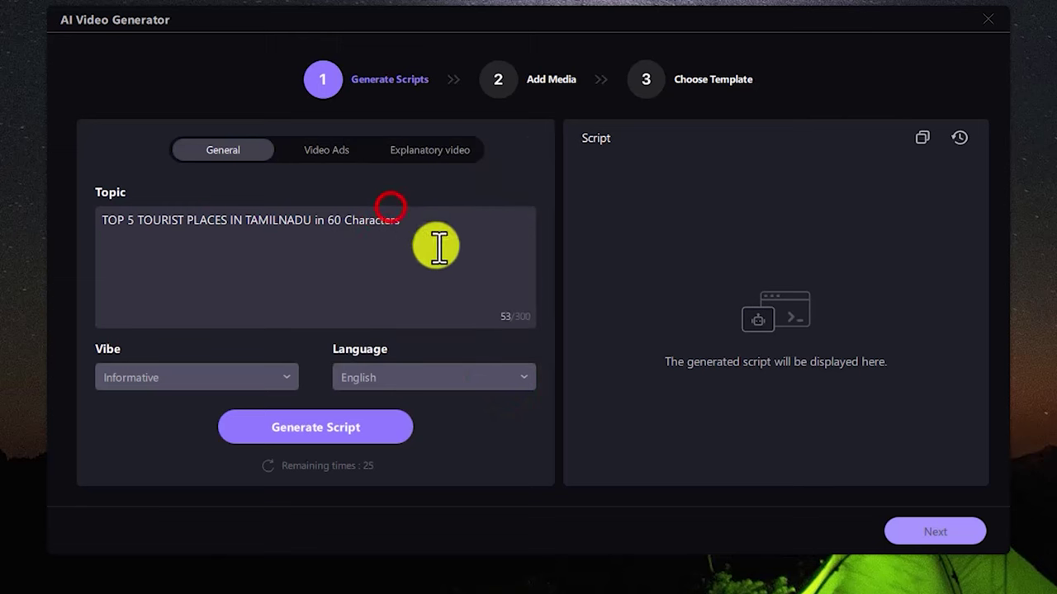
# Generate the script, read through to its concluding statement and continue to the Add Media stage
pyautogui.click(334, 429)
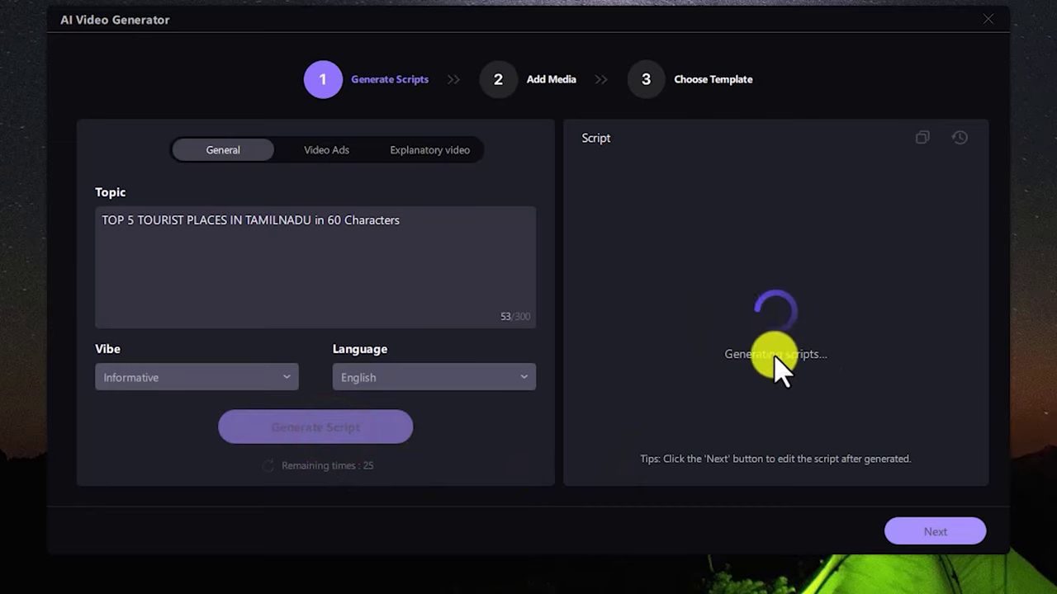
pyautogui.scroll(-10, 760, 297)
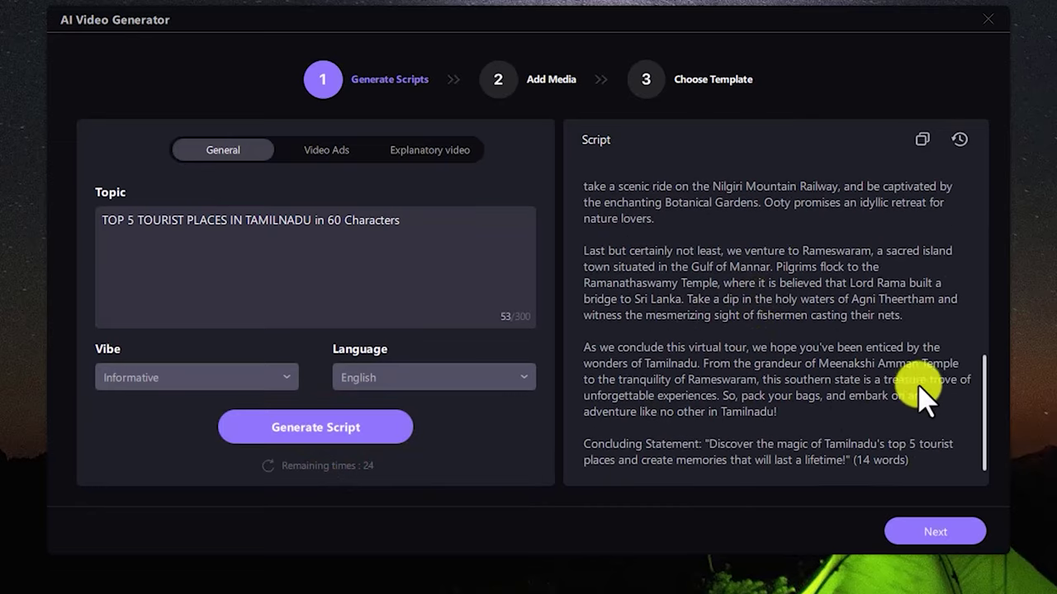
pyautogui.click(945, 535)
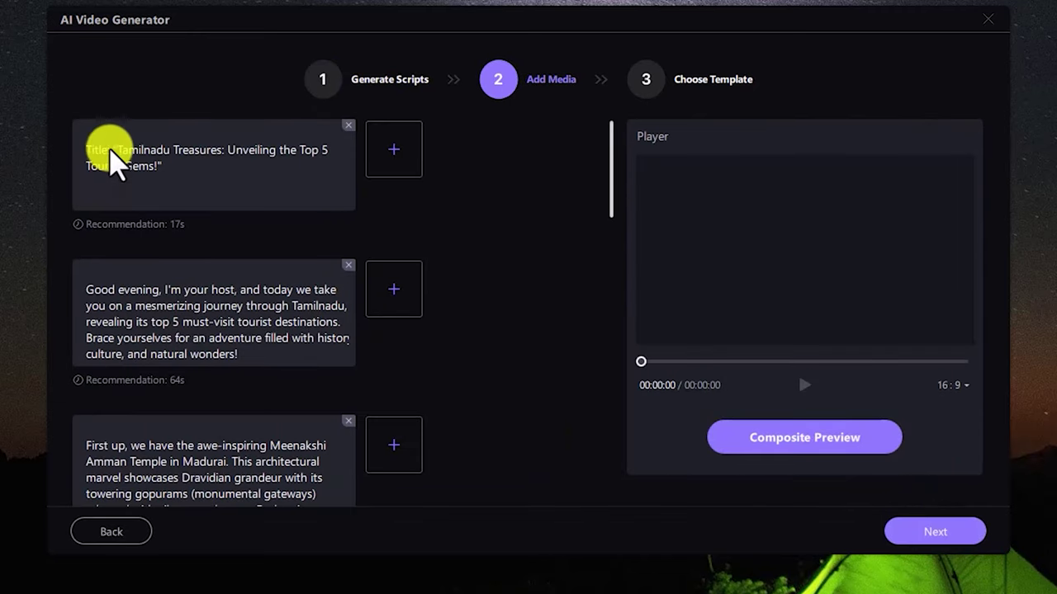
# Delete the "Title:" prefix from the first script segment, keeping the quoted title text
pyautogui.click(112, 150)
pyautogui.press('BackSpace')
pyautogui.press('BackSpace')
pyautogui.press('BackSpace')
pyautogui.press('BackSpace')
pyautogui.press('BackSpace')
pyautogui.press('BackSpace')
pyautogui.press('BackSpace')
pyautogui.press('BackSpace')
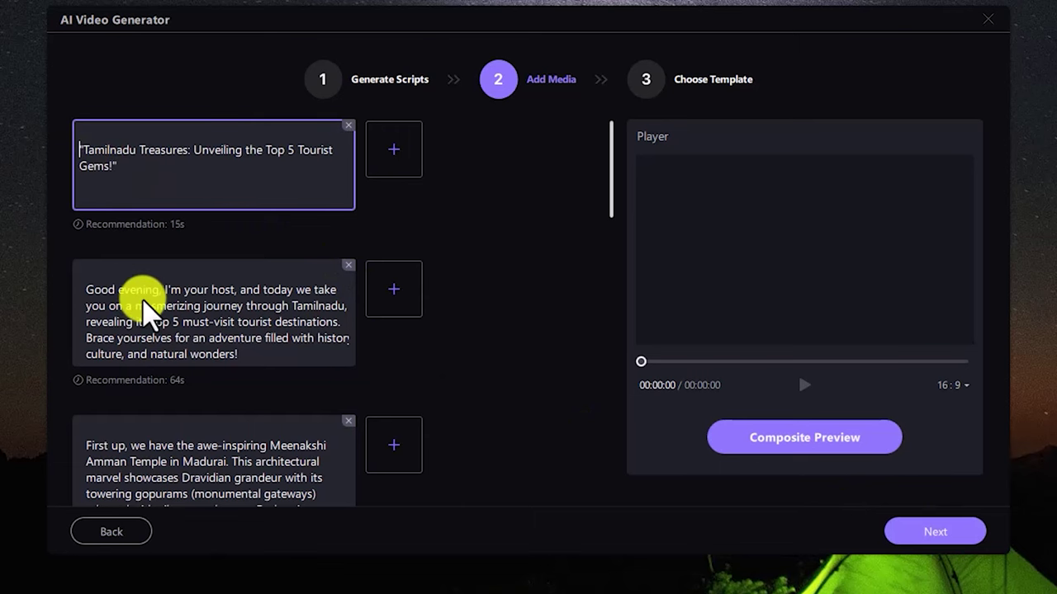
# Review the remaining script segments, from the host's introduction through each destination to the concluding statement
pyautogui.scroll(-2, 145, 310)
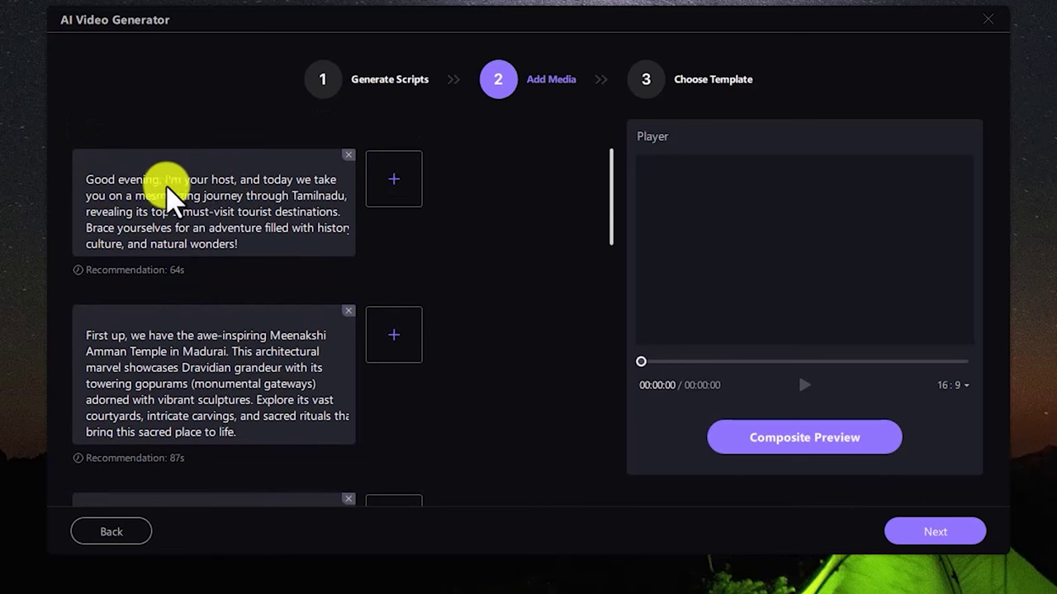
pyautogui.click(230, 179)
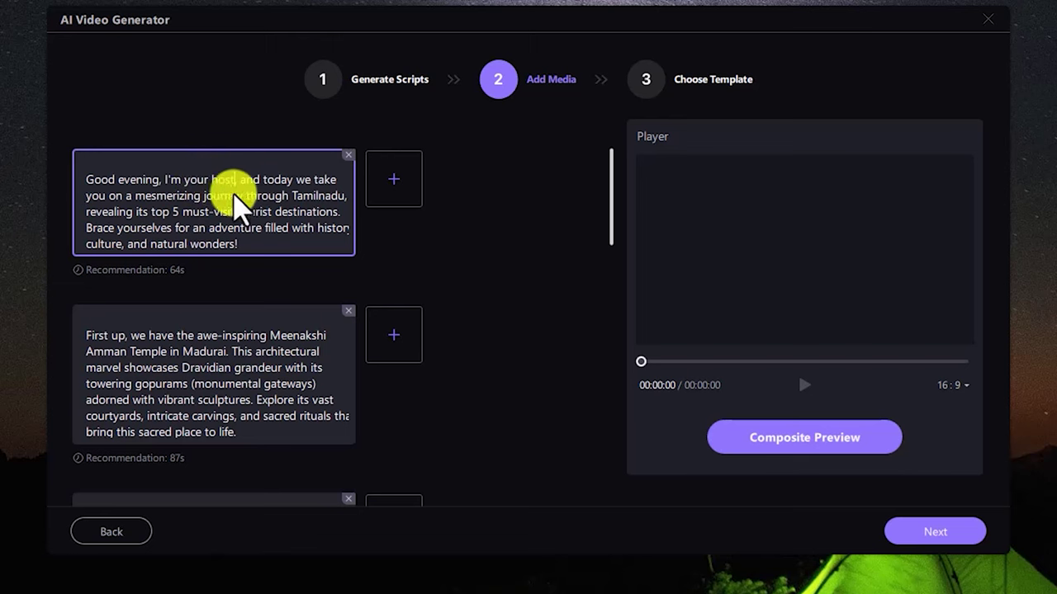
pyautogui.scroll(-2, 124, 318)
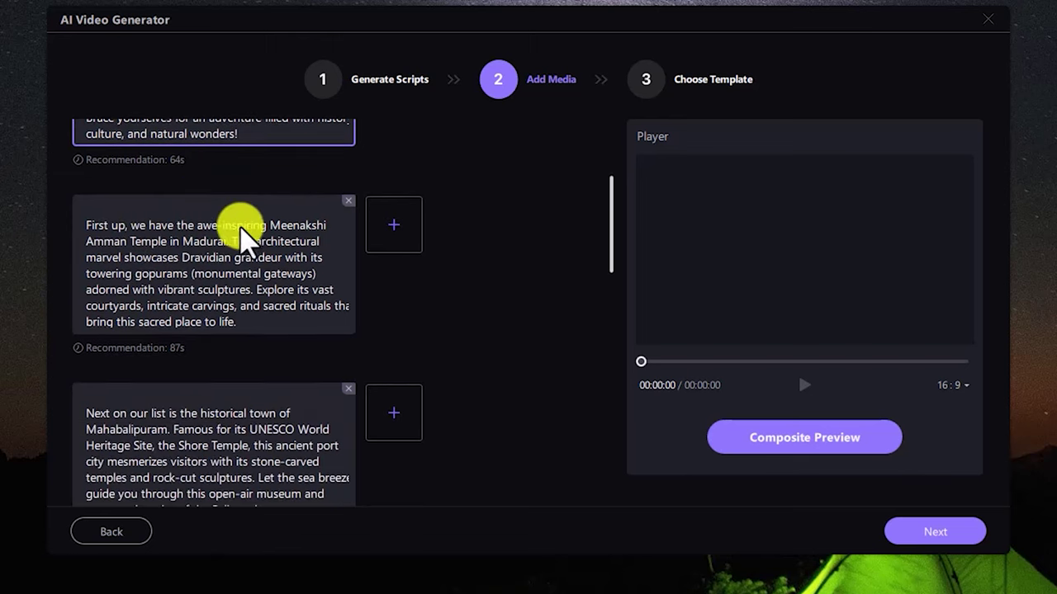
pyautogui.scroll(-1, 250, 324)
pyautogui.scroll(-2, 248, 322)
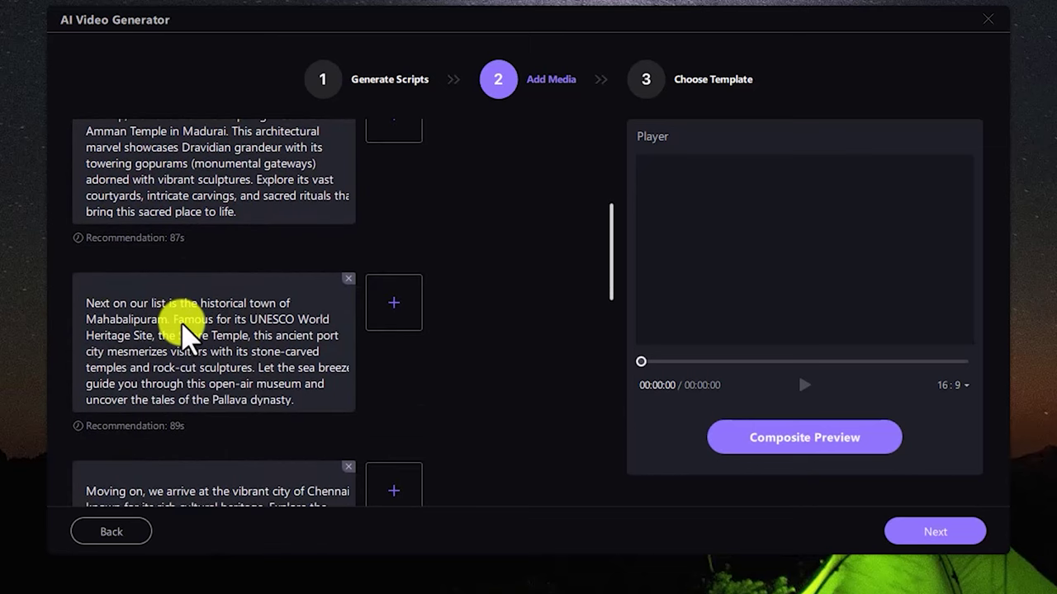
pyautogui.scroll(-4, 183, 325)
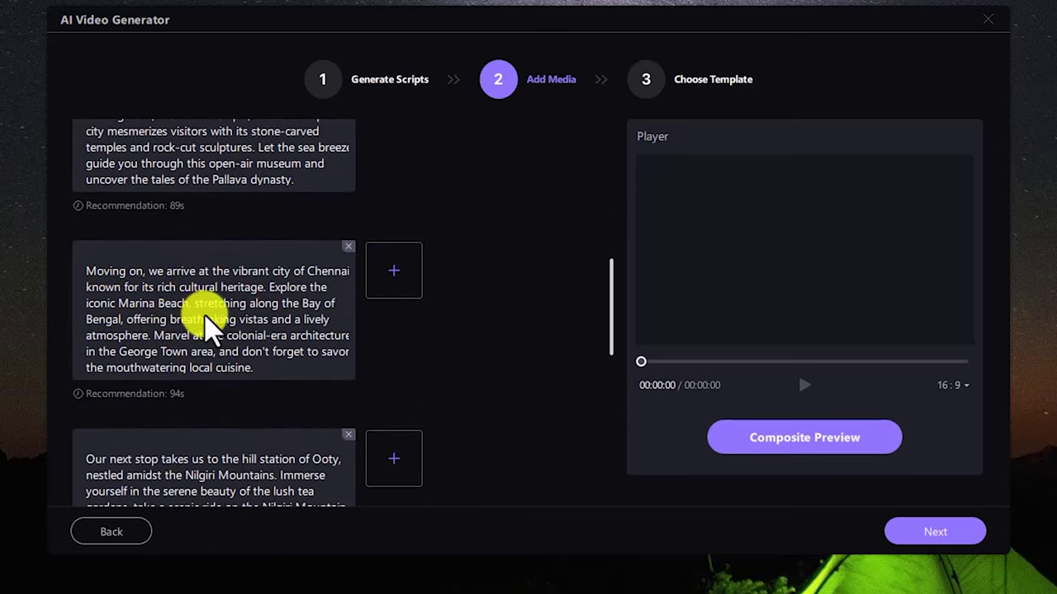
pyautogui.scroll(-4, 210, 326)
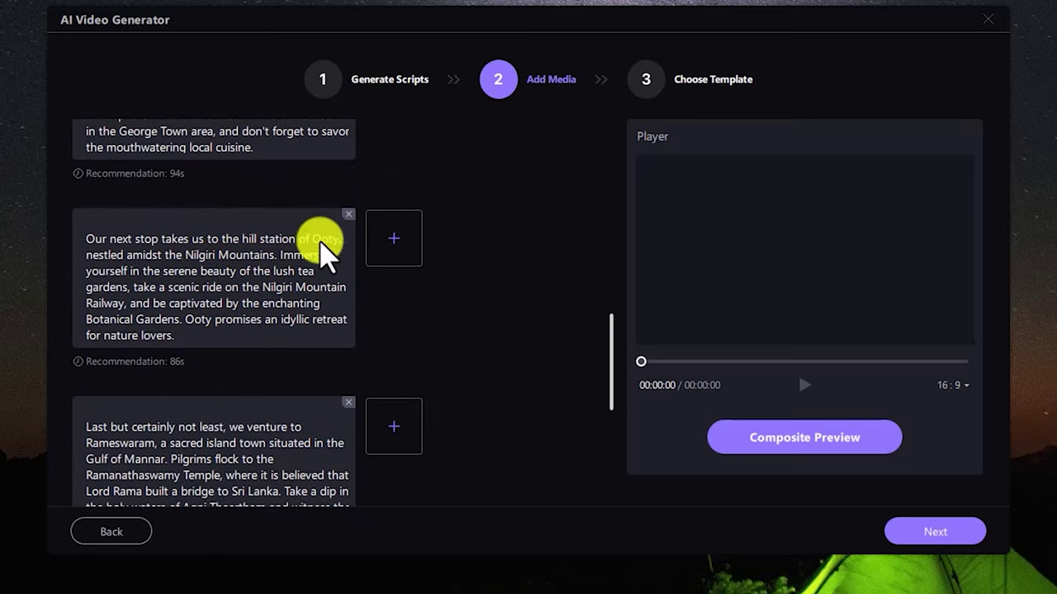
pyautogui.scroll(-4, 272, 370)
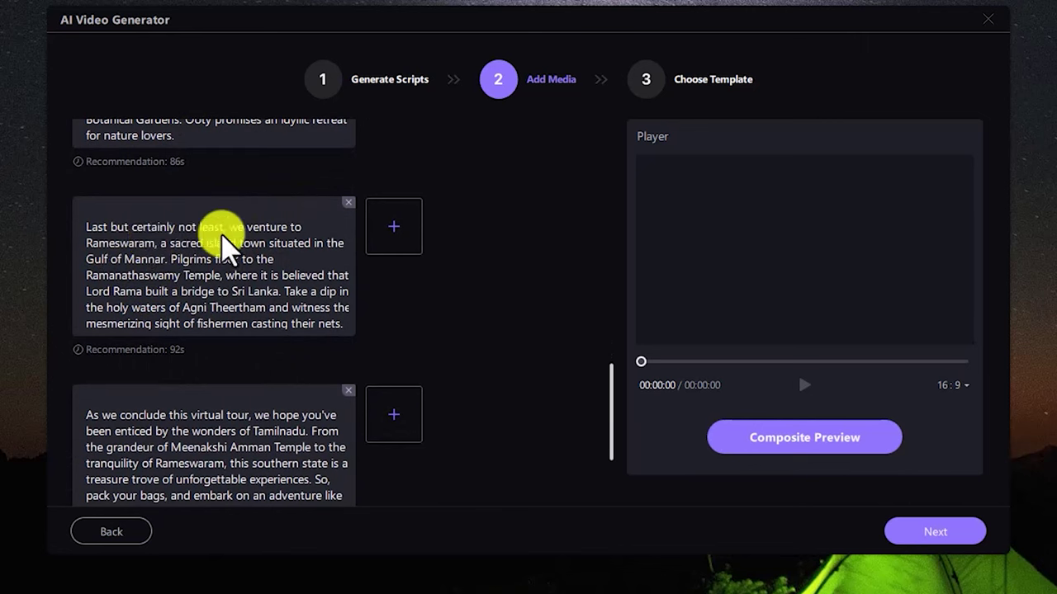
pyautogui.scroll(-4, 219, 239)
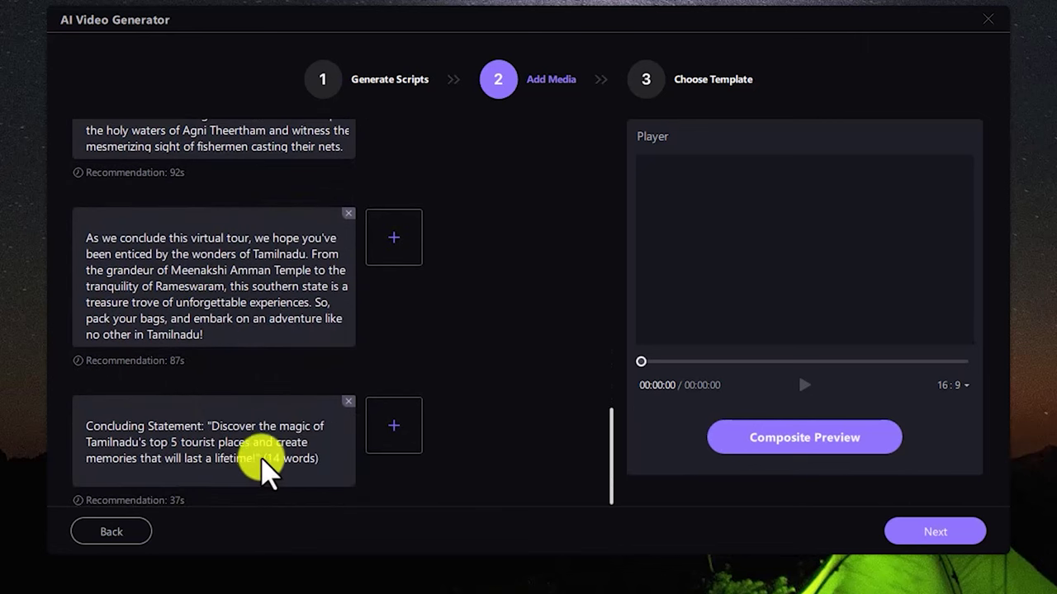
# Delete "(14 words)" from the end of the concluding statement segment
pyautogui.click(323, 459)
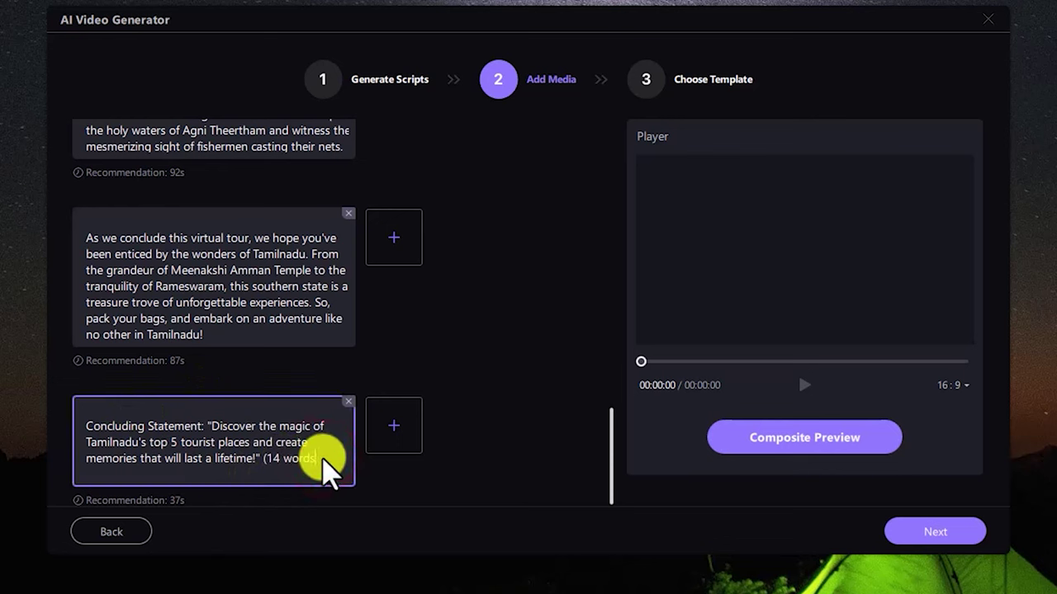
pyautogui.press('BackSpace')
pyautogui.press('BackSpace')
pyautogui.press('BackSpace')
pyautogui.press('BackSpace')
pyautogui.press('BackSpace')
pyautogui.press('BackSpace')
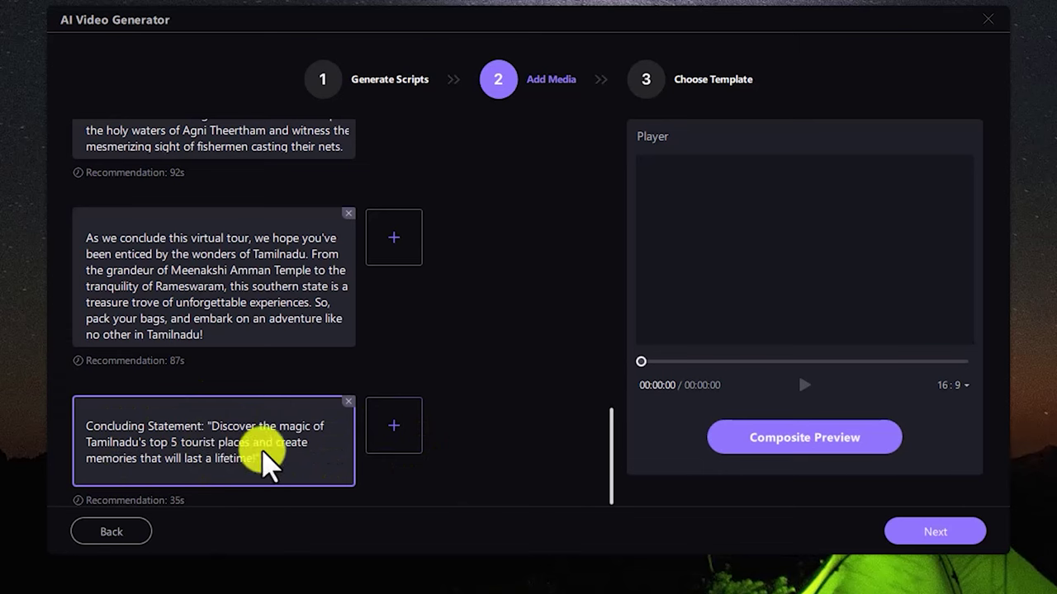
# Continue past the media and template stages to create the video project, and scrub through its opening segment
pyautogui.click(933, 532)
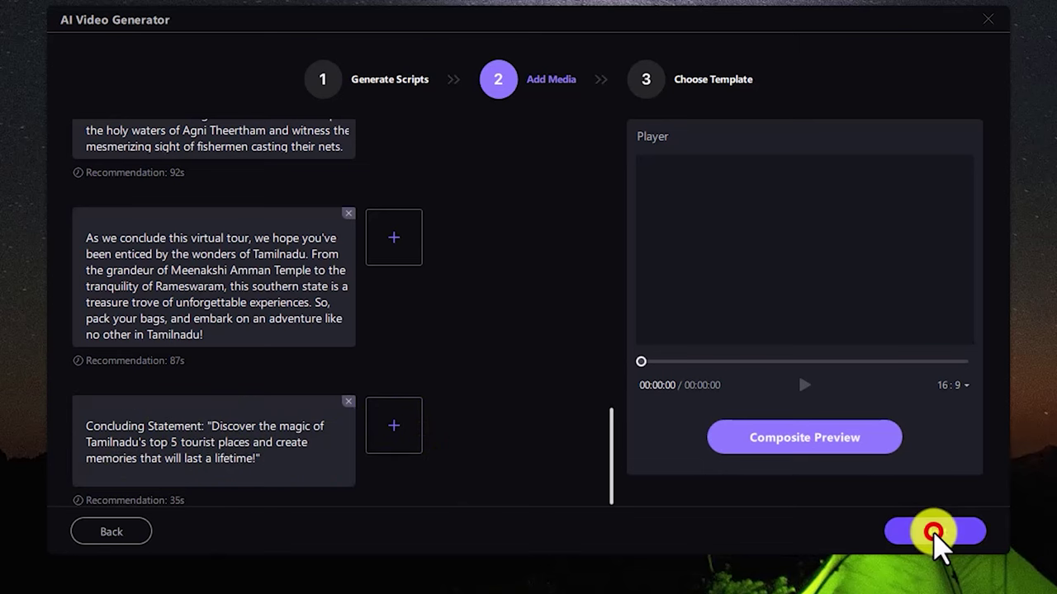
pyautogui.click(949, 531)
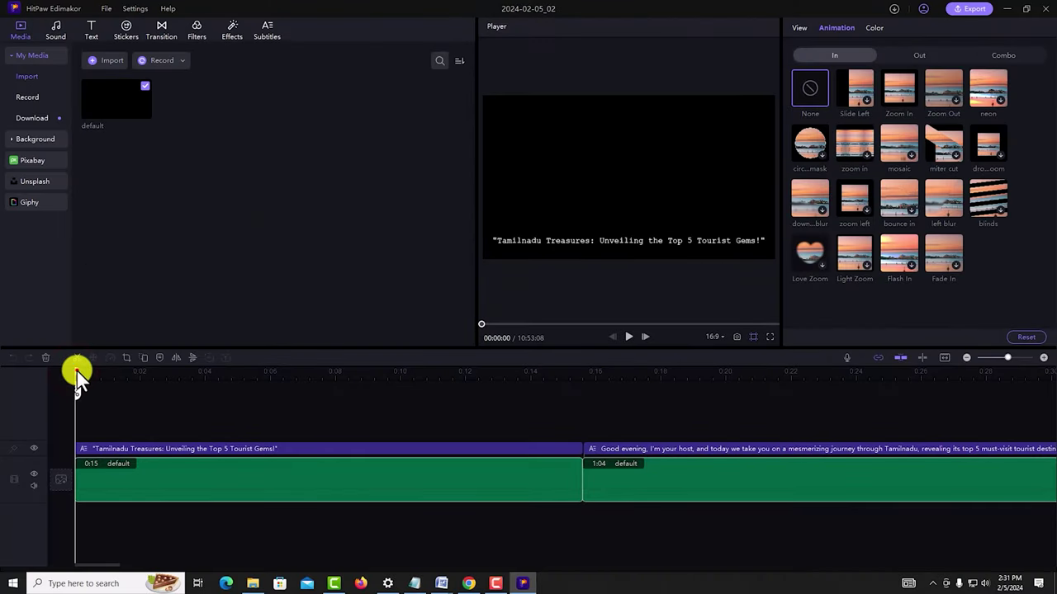
pyautogui.moveTo(77, 370); pyautogui.dragTo(268, 388)
# Convert the opening title subtitle to speech using the English (USA) male voice listed below Jason
pyautogui.click(311, 447)
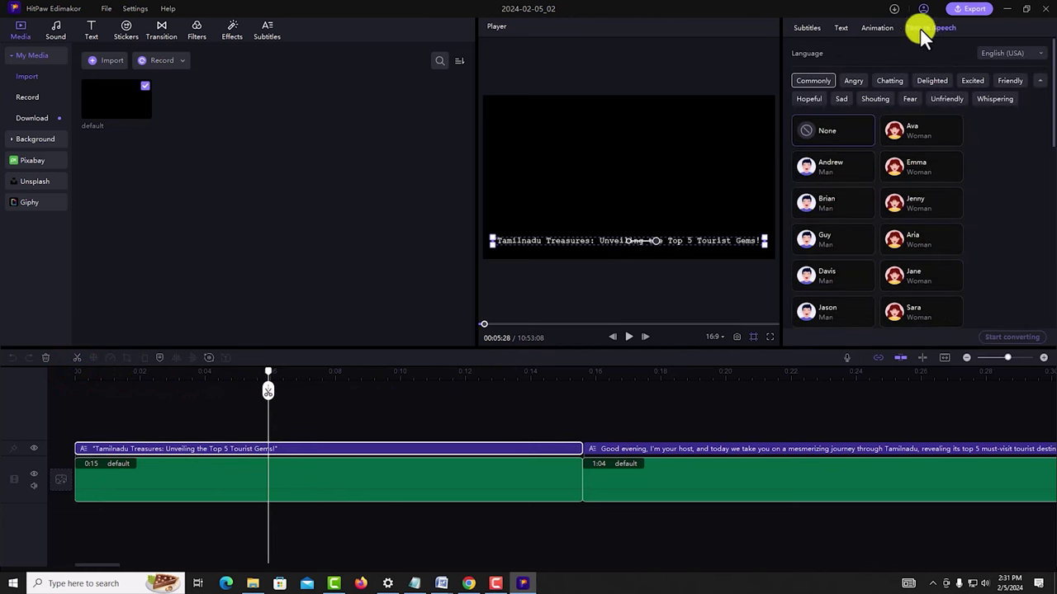
pyautogui.scroll(-3, 832, 266)
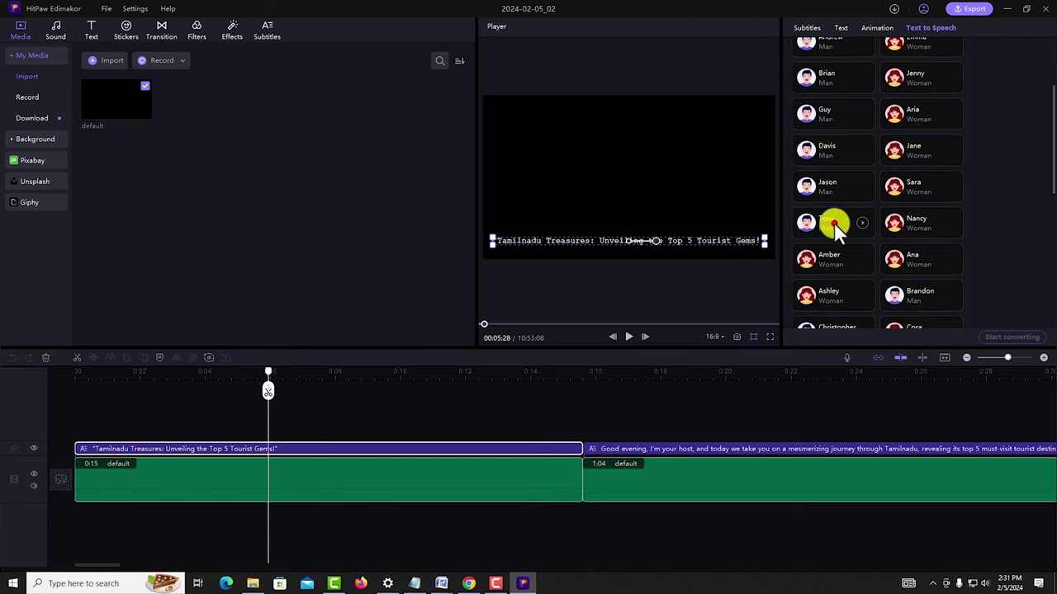
pyautogui.click(996, 339)
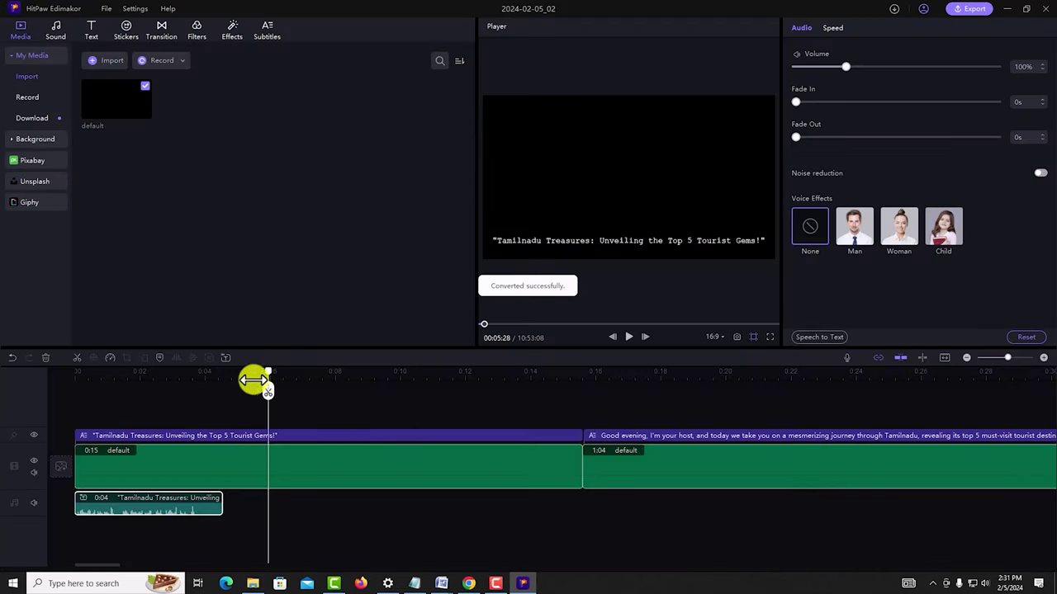
# Split the opening title's subtitle, video and audio at 00:03:24 and delete the leftover pieces after the cut
pyautogui.moveTo(219, 371); pyautogui.dragTo(199, 369)
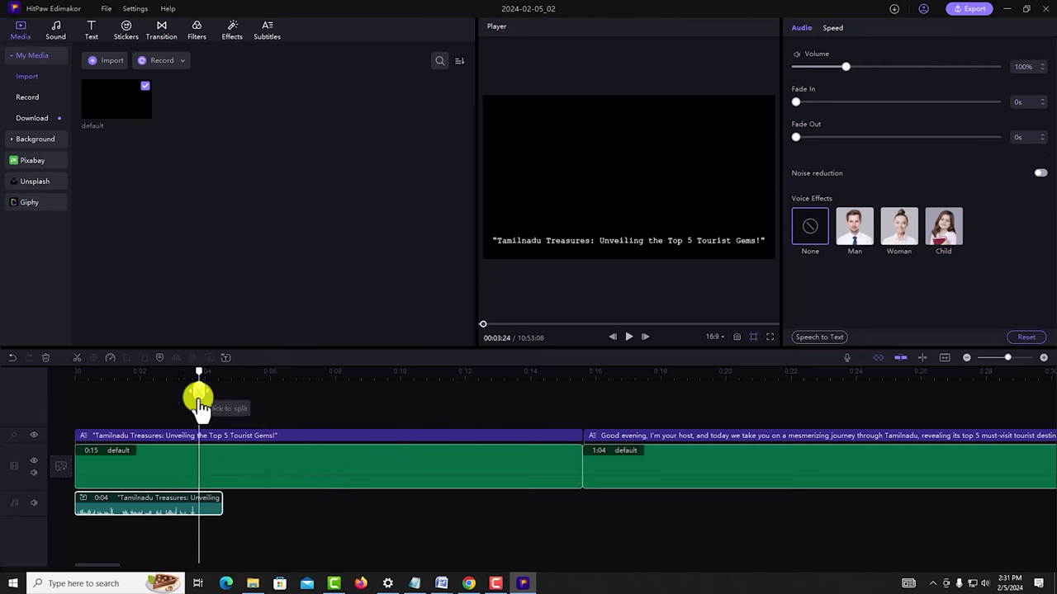
pyautogui.moveTo(205, 413)
pyautogui.mouseDown()
pyautogui.moveTo(209, 506)
pyautogui.moveTo(193, 453)
pyautogui.mouseUp()
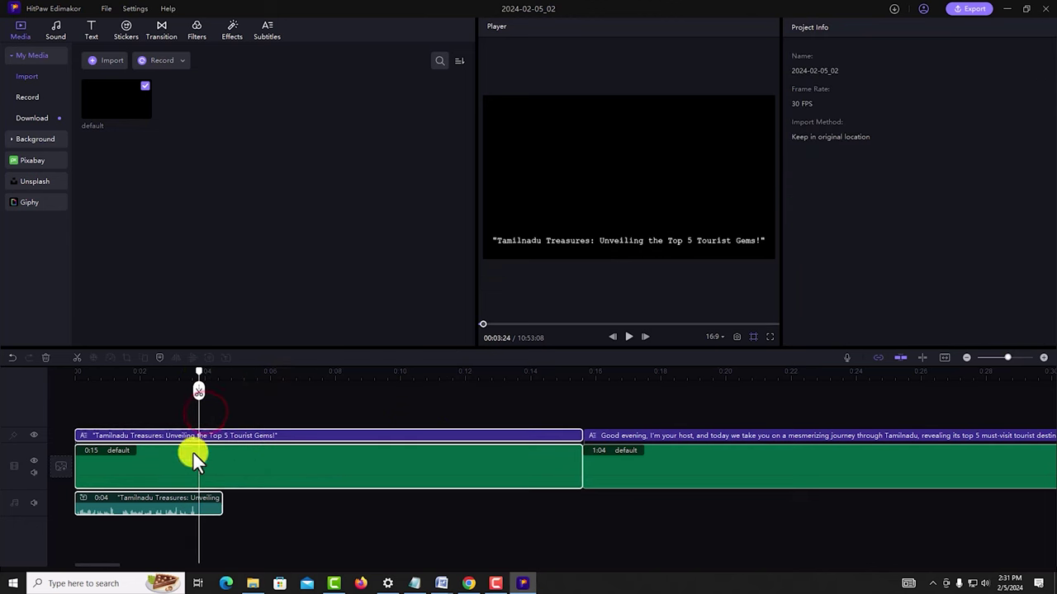
pyautogui.click(75, 358)
pyautogui.moveTo(233, 419); pyautogui.dragTo(208, 522)
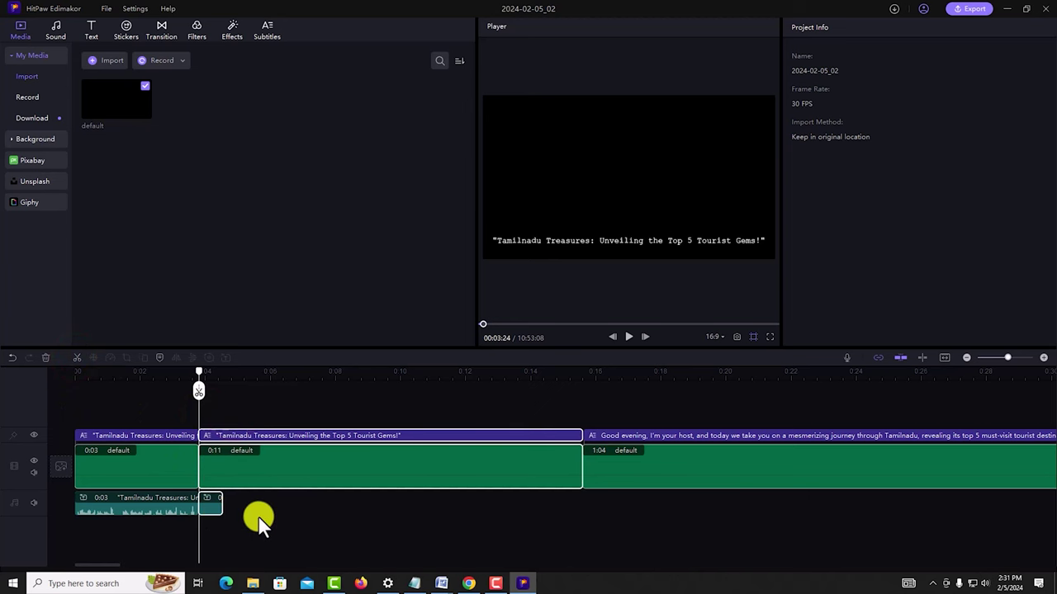
pyautogui.press('Delete')
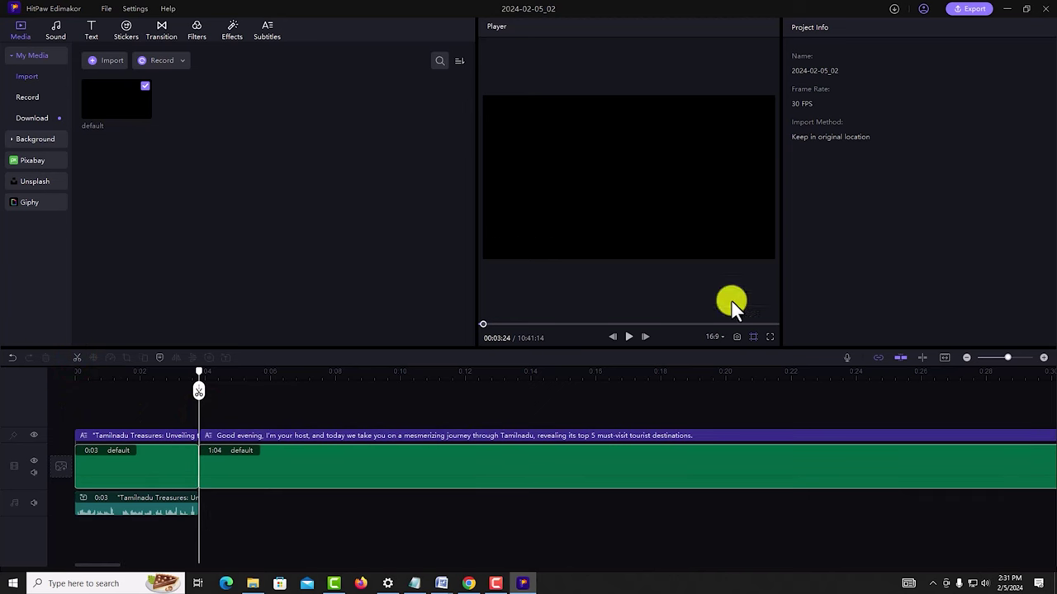
# Convert the host's "Good evening" introduction subtitle to speech using the Jane voice
pyautogui.click(334, 438)
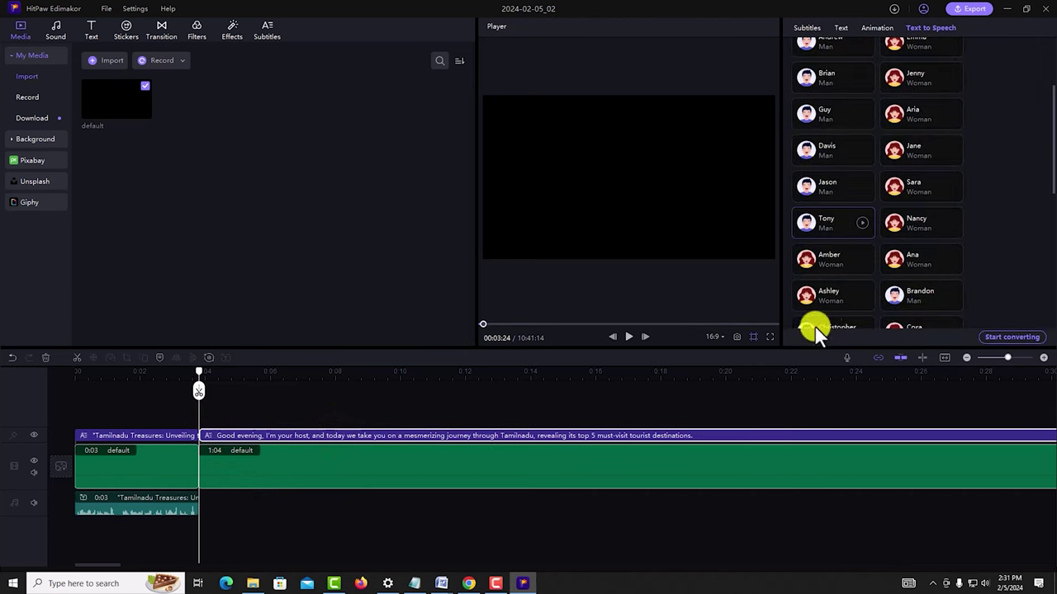
pyautogui.click(915, 150)
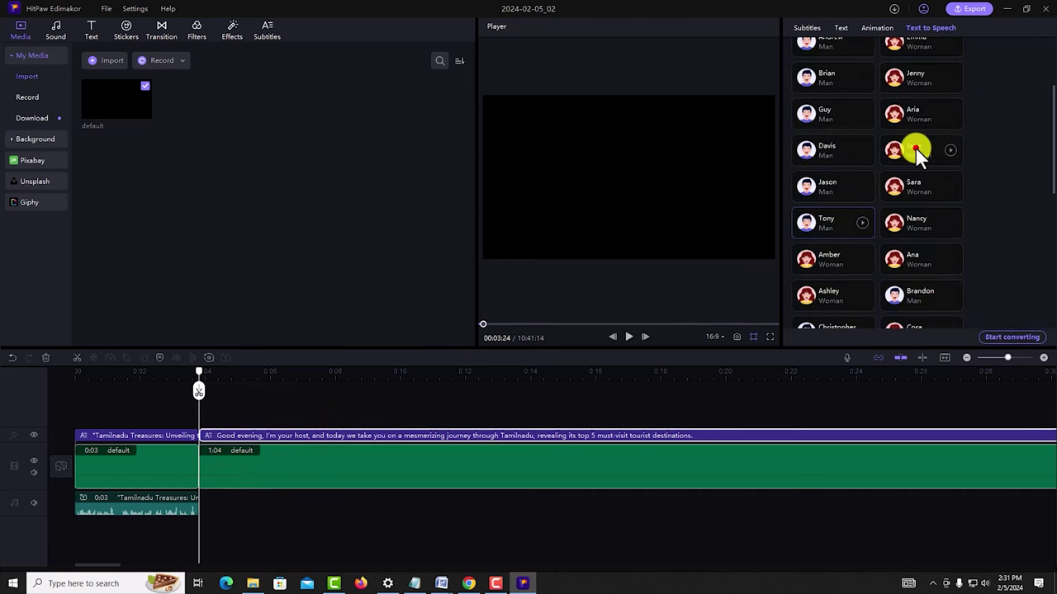
pyautogui.click(1003, 339)
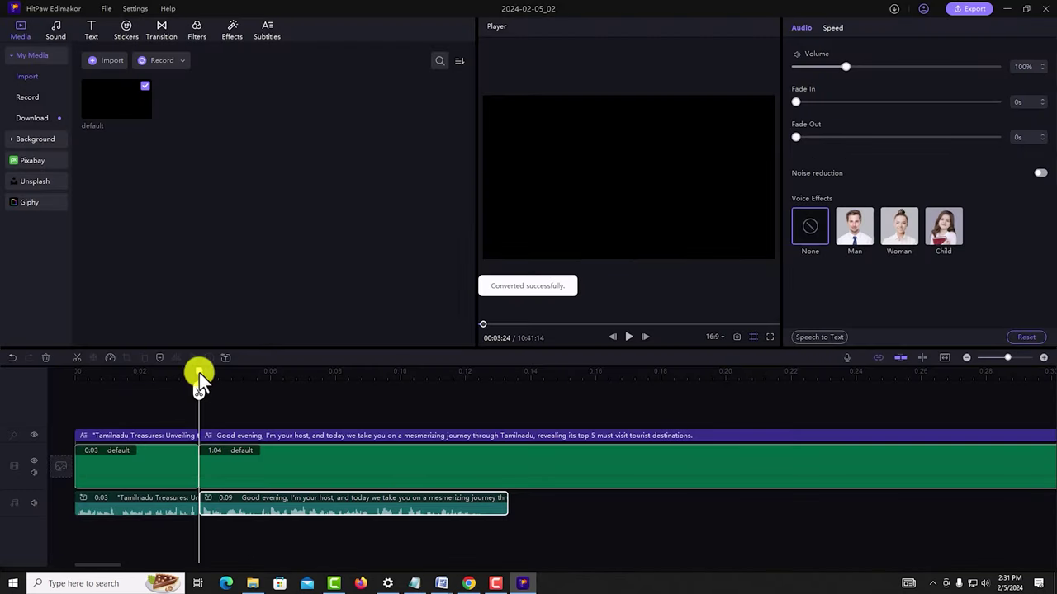
# Split the host introduction's subtitle, video and audio at 00:12:08 and delete the leftover pieces after the cut
pyautogui.moveTo(199, 372); pyautogui.dragTo(509, 518)
pyautogui.click(75, 358)
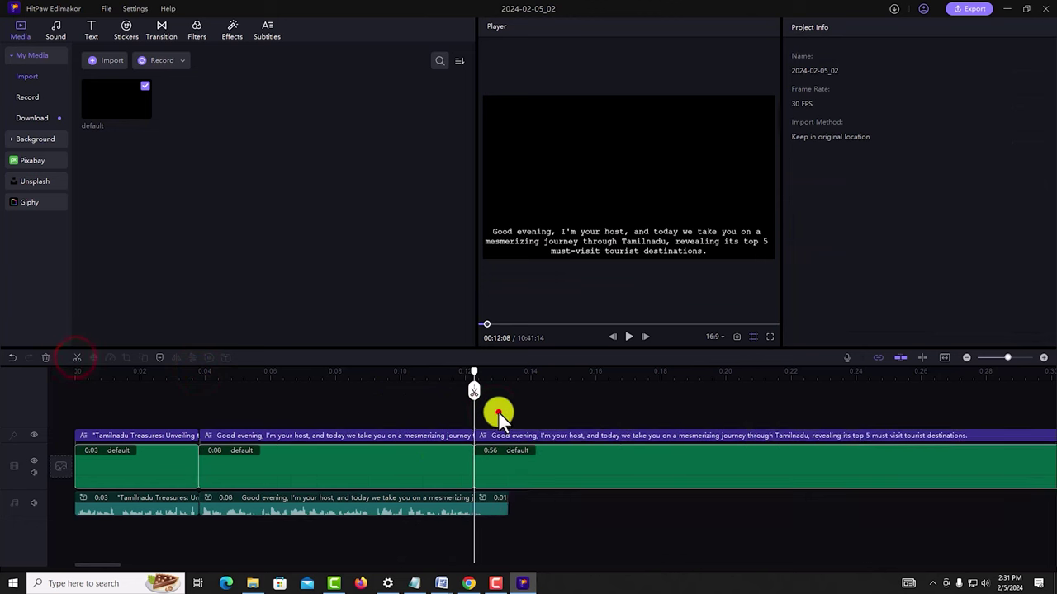
pyautogui.click(498, 411)
pyautogui.press('Delete')
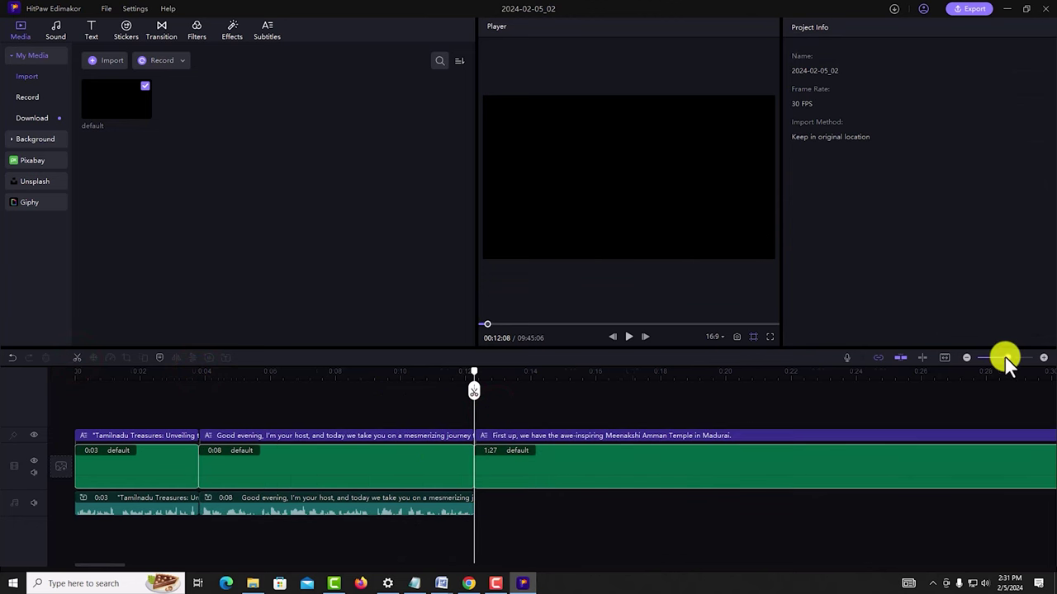
# Convert the "First up" Meenakshi Amman Temple subtitle to speech using the Tony voice
pyautogui.moveTo(1005, 358)
pyautogui.mouseDown()
pyautogui.moveTo(976, 358)
pyautogui.moveTo(986, 362)
pyautogui.mouseUp()
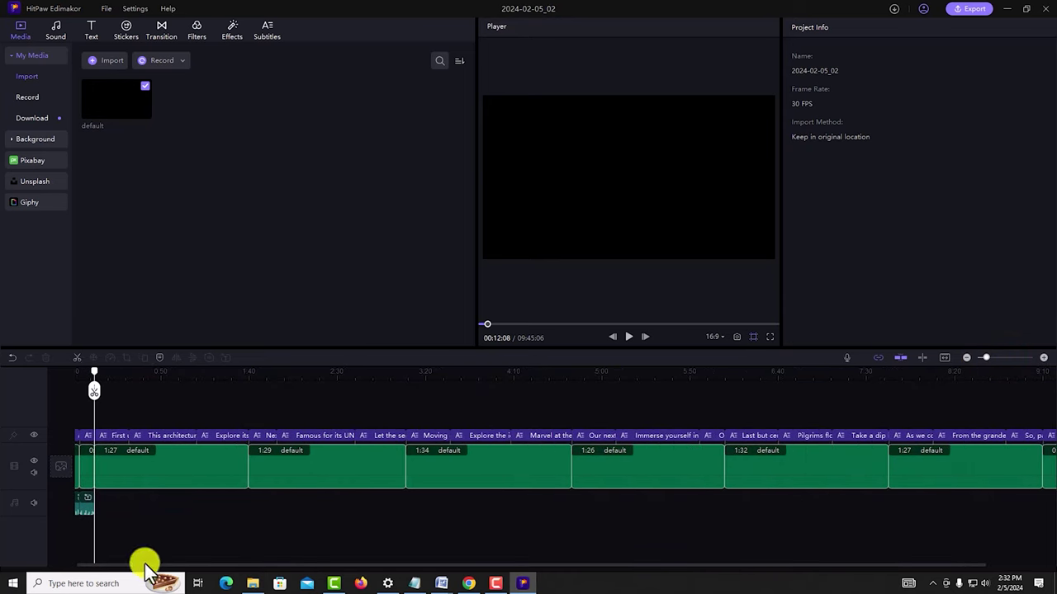
pyautogui.click(1043, 357)
pyautogui.click(1043, 358)
pyautogui.click(1042, 360)
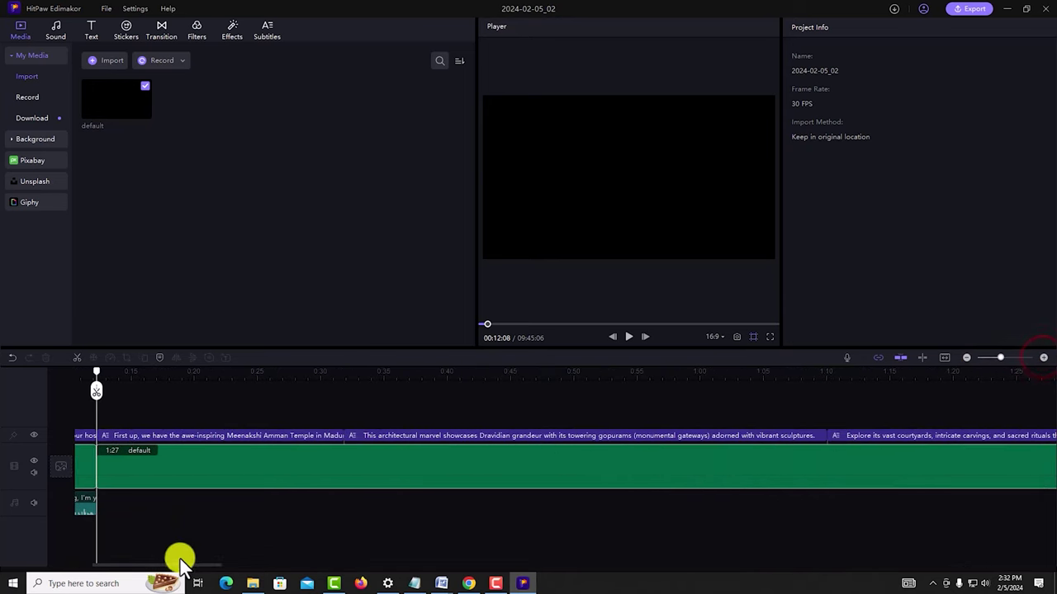
pyautogui.moveTo(182, 568); pyautogui.dragTo(137, 571)
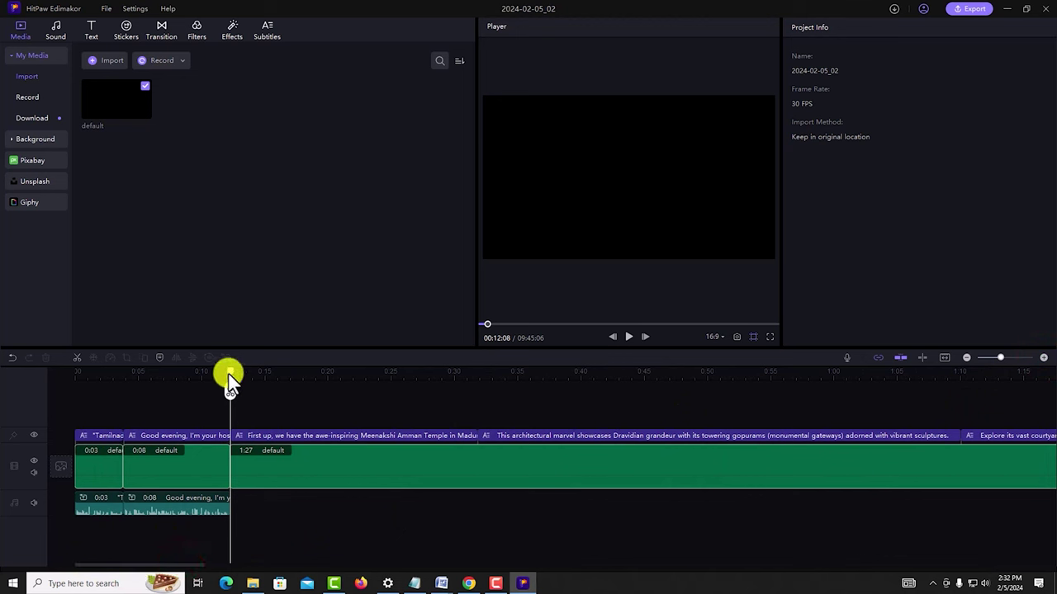
pyautogui.moveTo(228, 374); pyautogui.dragTo(291, 376)
pyautogui.click(320, 437)
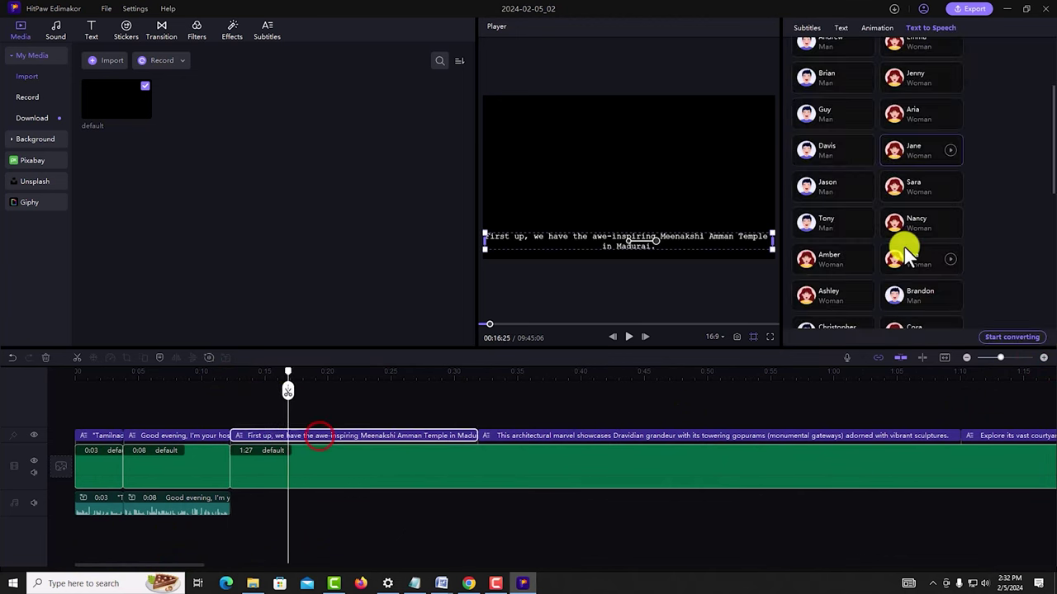
pyautogui.click(864, 222)
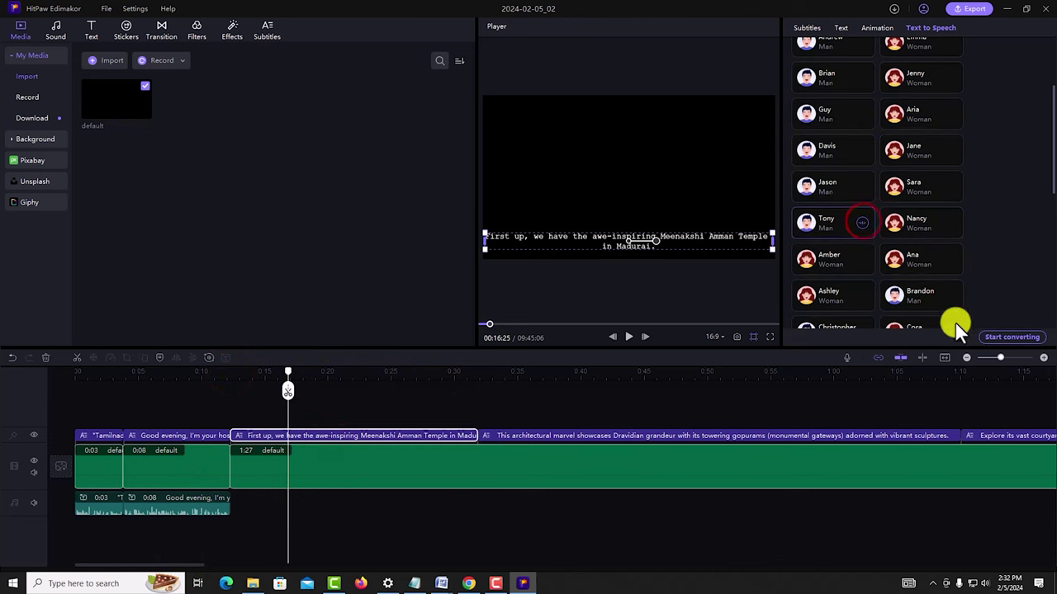
pyautogui.click(989, 336)
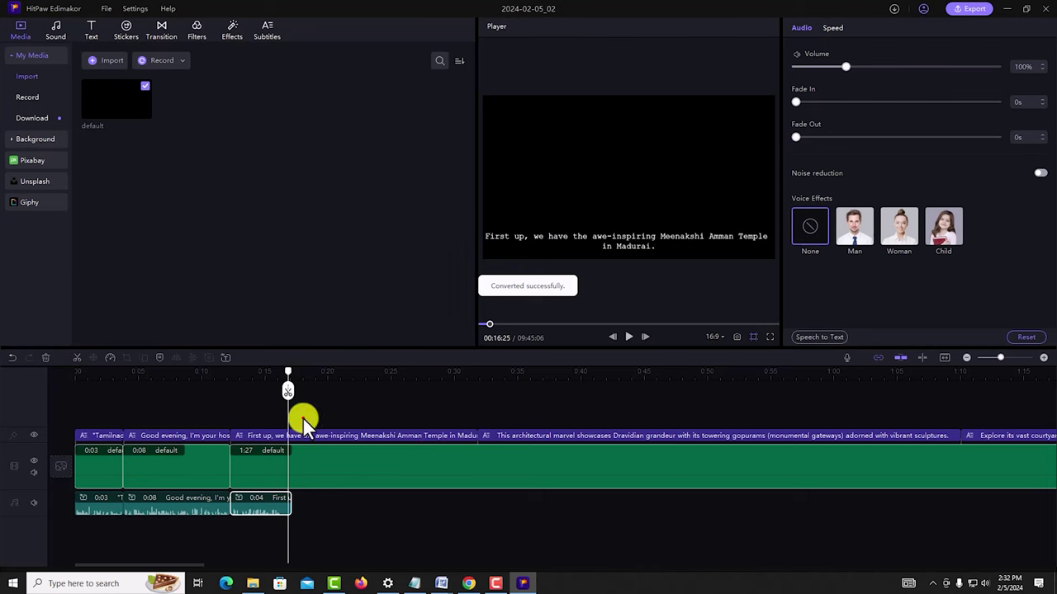
# Split the Meenakshi Amman Temple subtitle and video at 00:16:25 and delete the part after the cut
pyautogui.click(304, 413)
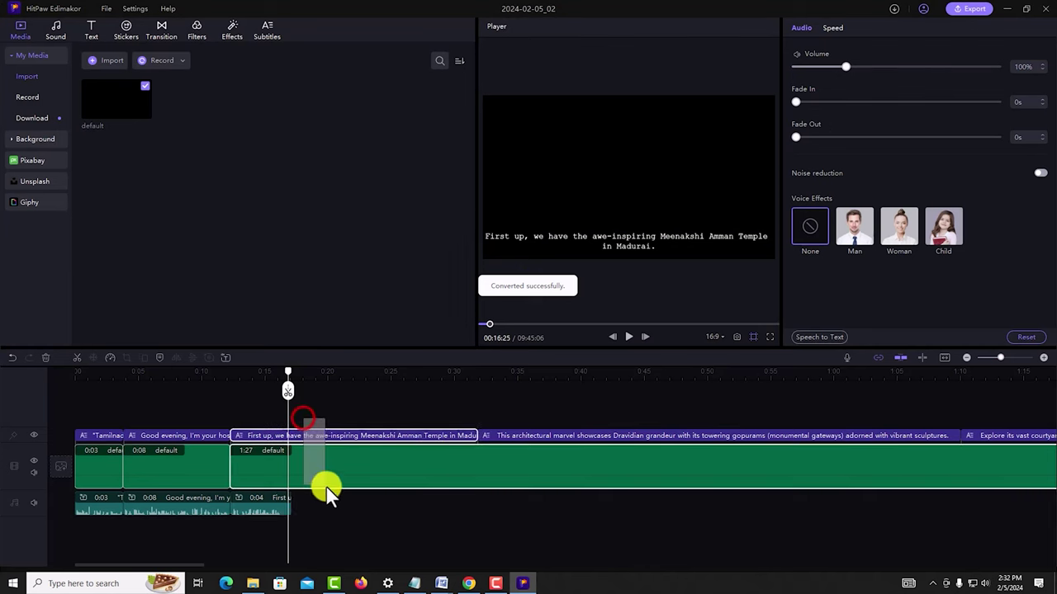
pyautogui.click(75, 358)
pyautogui.moveTo(287, 380); pyautogui.dragTo(336, 380)
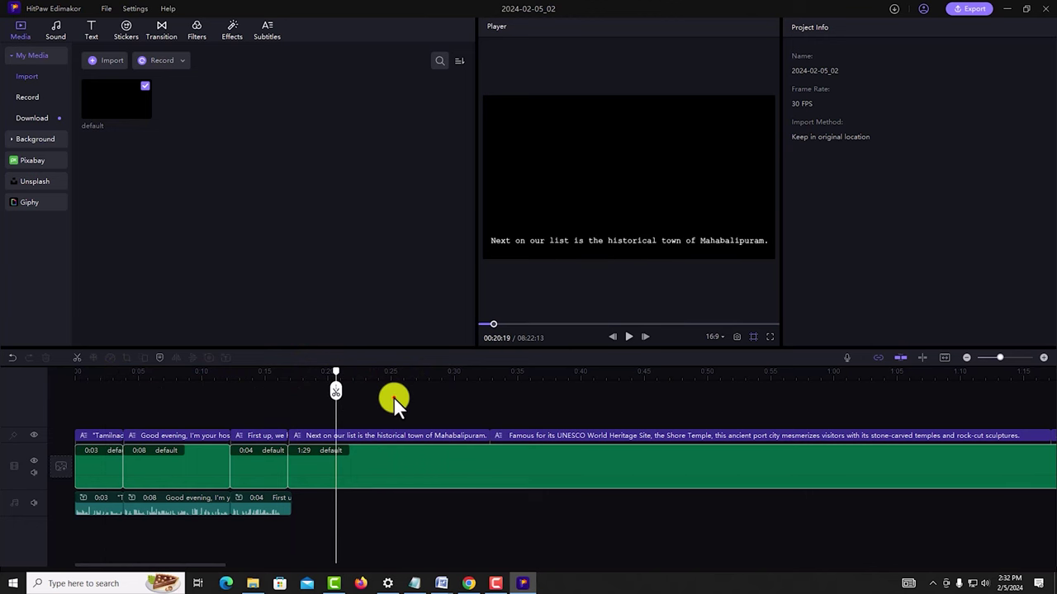
# Delete all remaining segments after the Meenakshi Amman Temple one, from Mahabalipuram, Chennai and Ooty through the closing statement
pyautogui.moveTo(394, 398); pyautogui.dragTo(708, 468)
pyautogui.press('Delete')
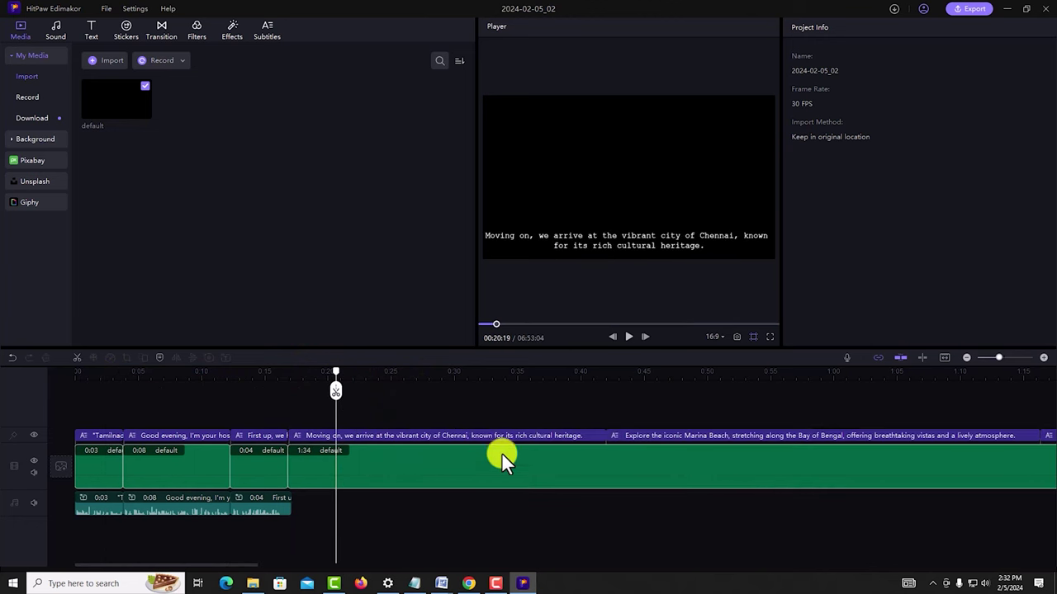
pyautogui.moveTo(393, 406); pyautogui.dragTo(779, 495)
pyautogui.press('Delete')
pyautogui.moveTo(401, 413); pyautogui.dragTo(847, 507)
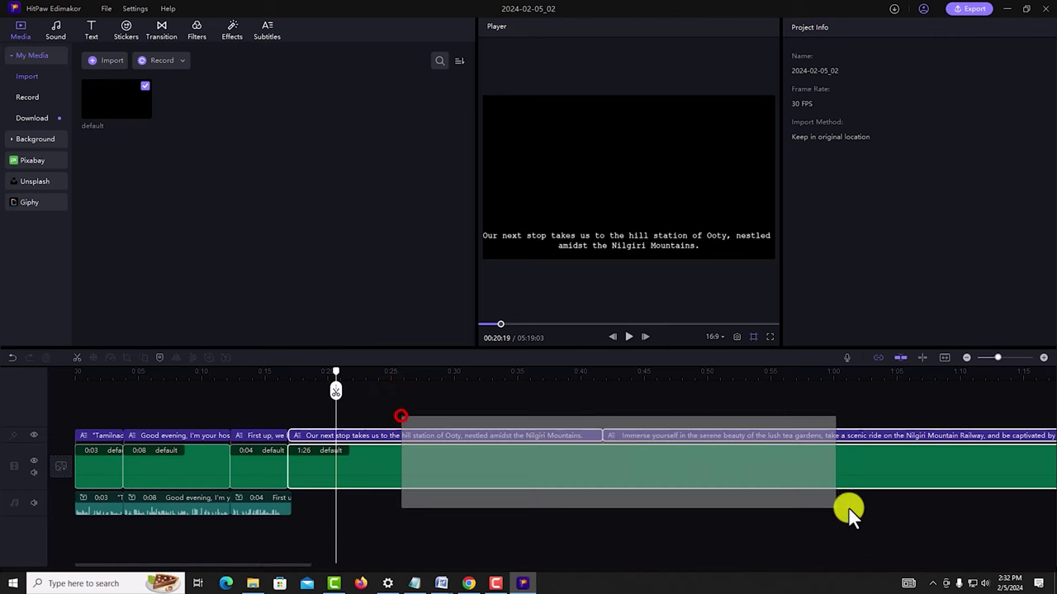
pyautogui.press('Delete')
pyautogui.moveTo(507, 421); pyautogui.dragTo(302, 490)
pyautogui.press('Delete')
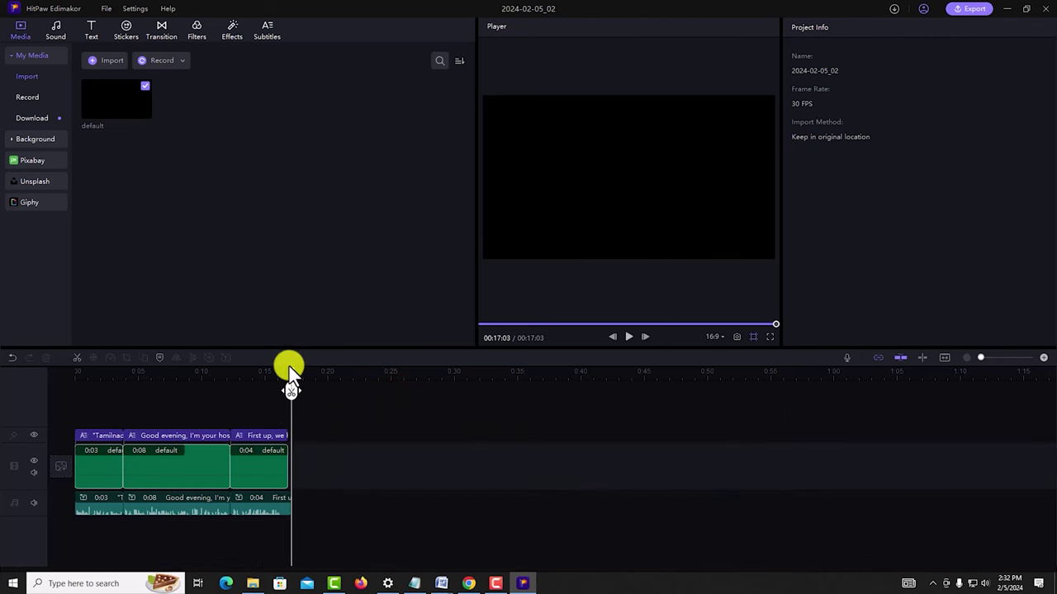
# Insert the animated Bubble background at the beginning of the timeline
pyautogui.moveTo(288, 371); pyautogui.dragTo(280, 371)
pyautogui.scroll(3, 292, 483)
pyautogui.moveTo(355, 371); pyautogui.dragTo(158, 376)
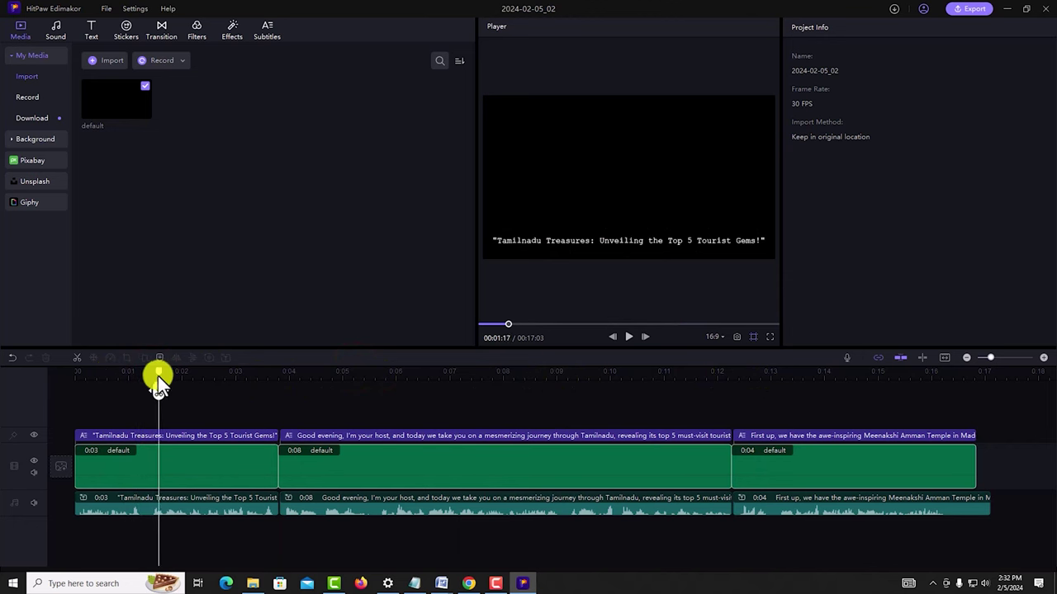
pyautogui.click(33, 139)
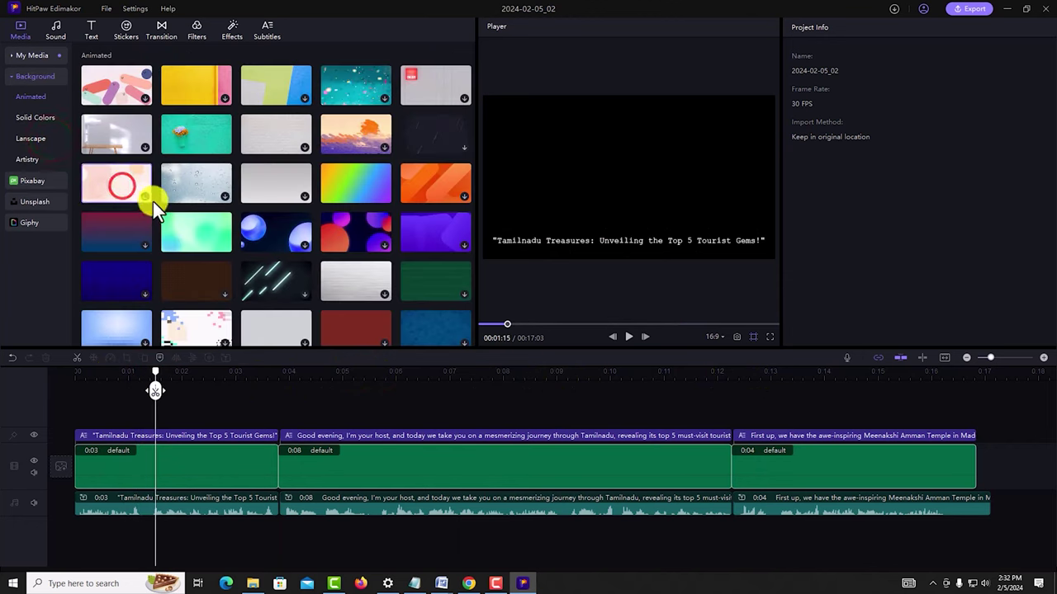
pyautogui.click(119, 198)
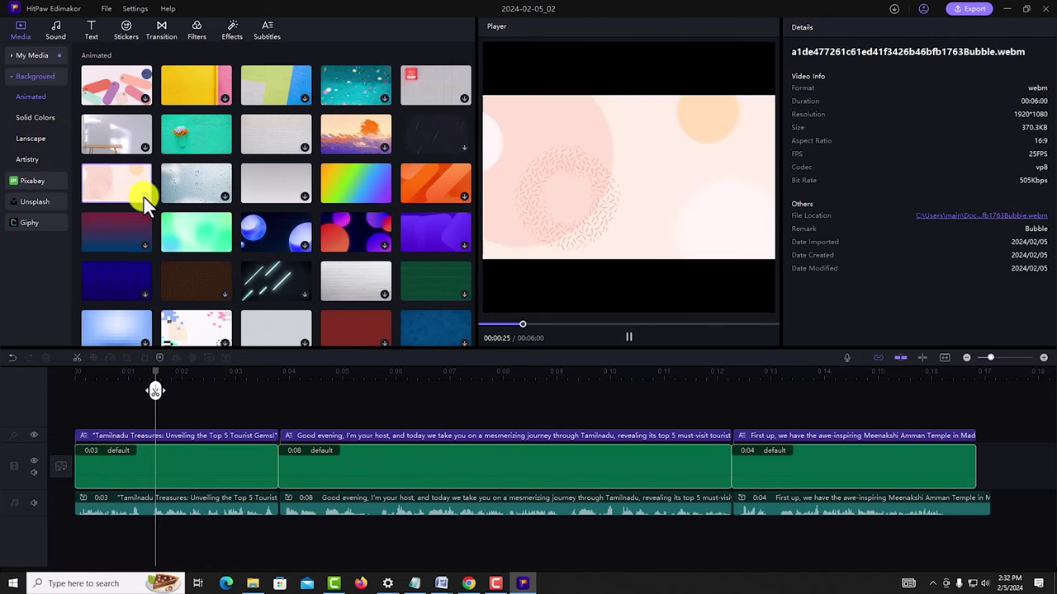
pyautogui.click(144, 196)
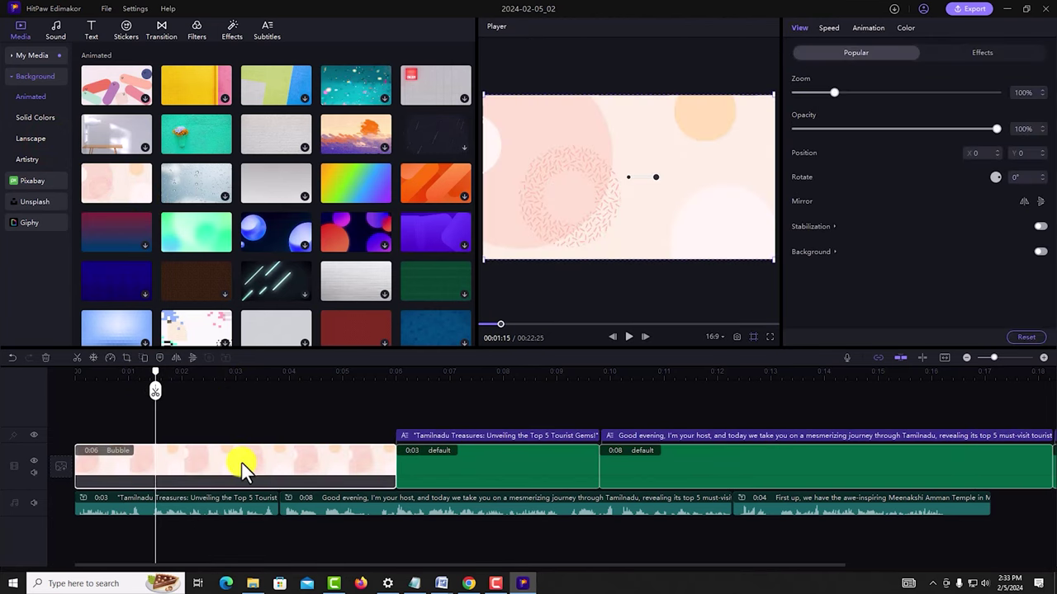
# Move the Bubble clip onto its own track above the default video and trim it to the opening title segment's length
pyautogui.moveTo(244, 461)
pyautogui.mouseDown()
pyautogui.moveTo(310, 404)
pyautogui.moveTo(251, 403)
pyautogui.moveTo(248, 444)
pyautogui.mouseUp()
pyautogui.moveTo(393, 443); pyautogui.dragTo(280, 443)
pyautogui.moveTo(155, 373)
pyautogui.mouseDown()
pyautogui.moveTo(231, 370)
pyautogui.moveTo(147, 372)
pyautogui.mouseUp()
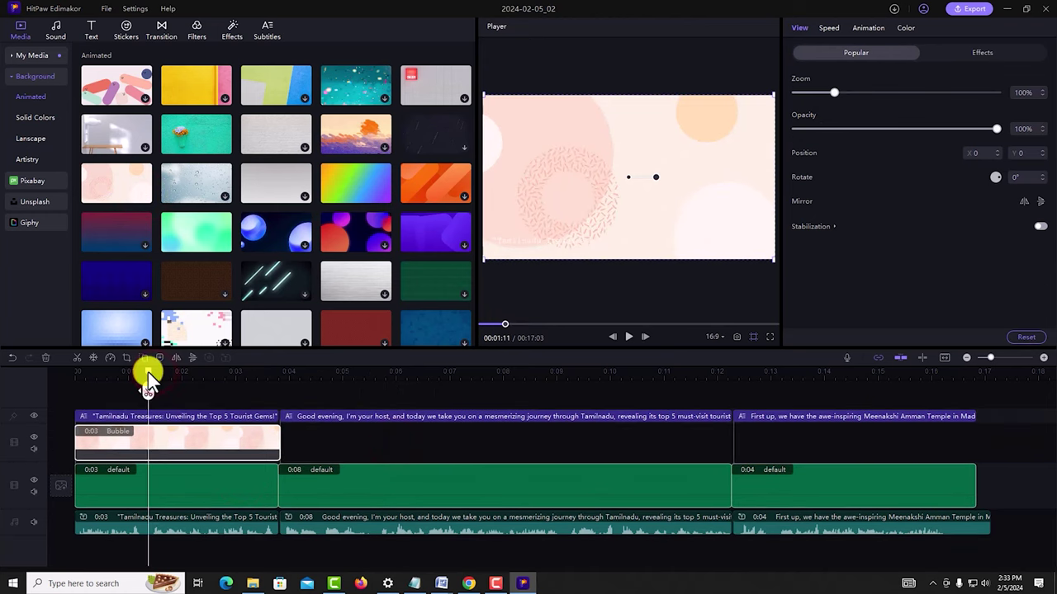
# Add the dark-lettered text style with a cream outline from the Yellow group at the timeline's start, above the title subtitle
pyautogui.click(91, 29)
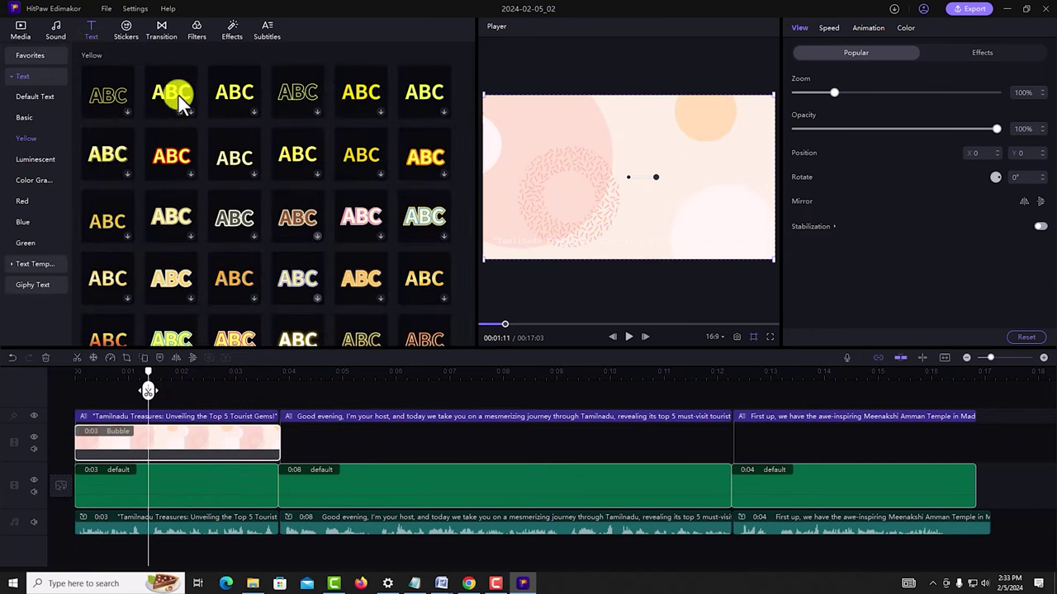
pyautogui.scroll(-5, 361, 141)
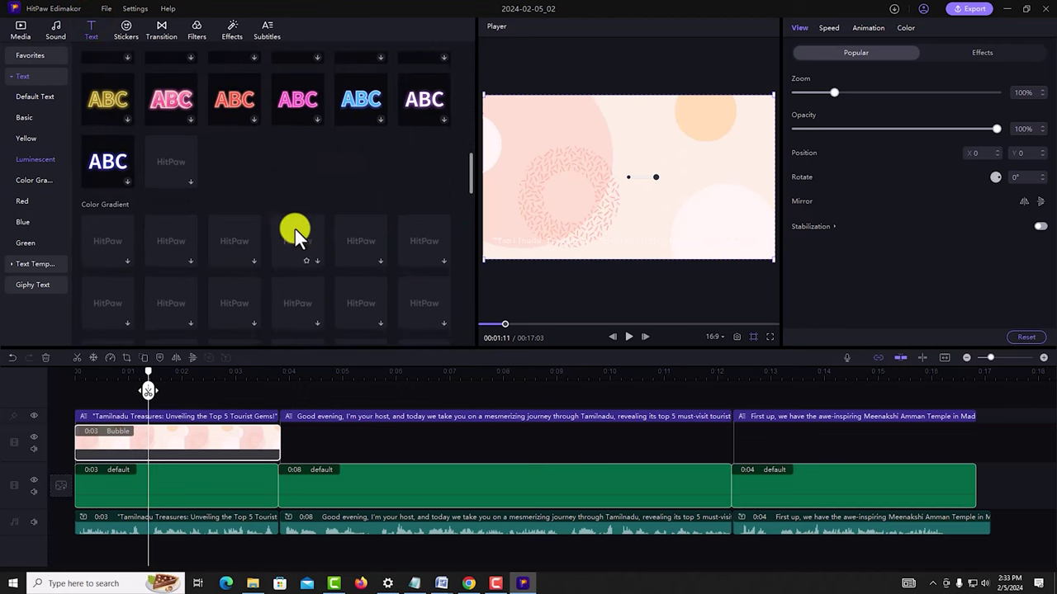
pyautogui.scroll(-3, 298, 248)
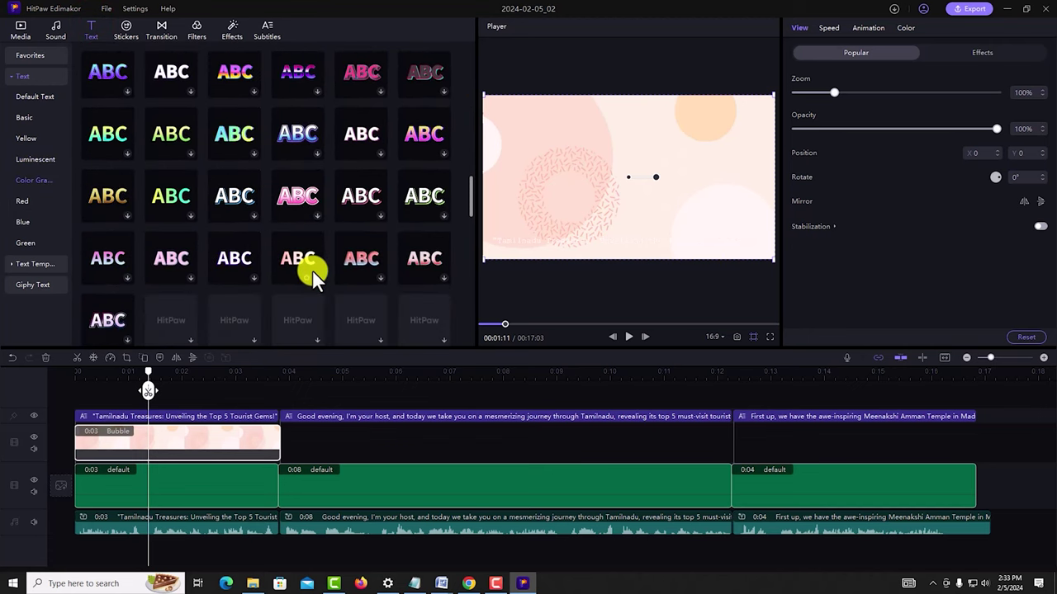
pyautogui.scroll(-4, 314, 276)
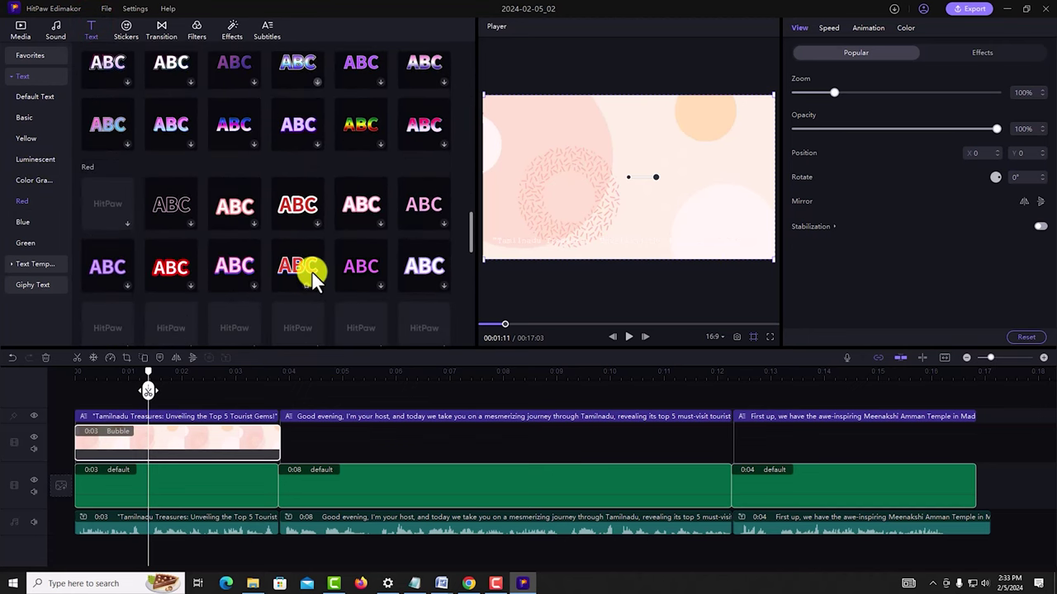
pyautogui.scroll(-5, 313, 276)
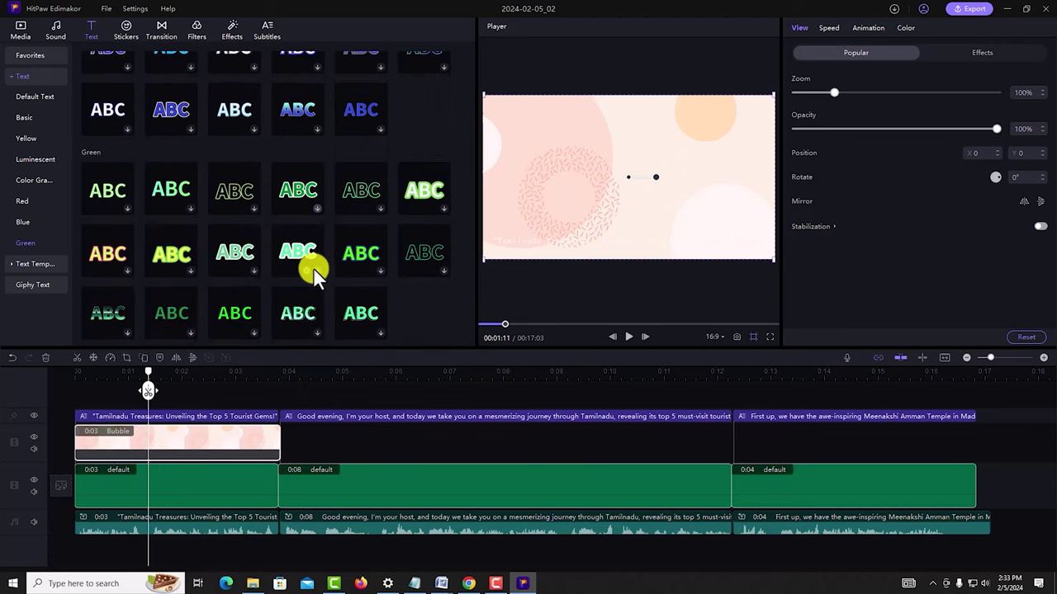
pyautogui.scroll(10, 314, 277)
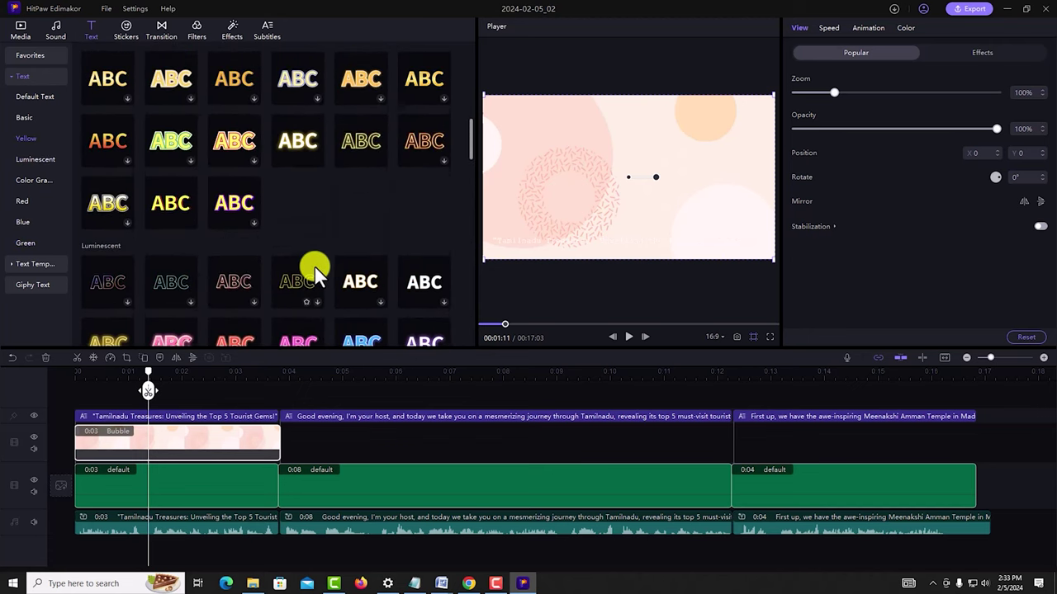
pyautogui.scroll(5, 313, 273)
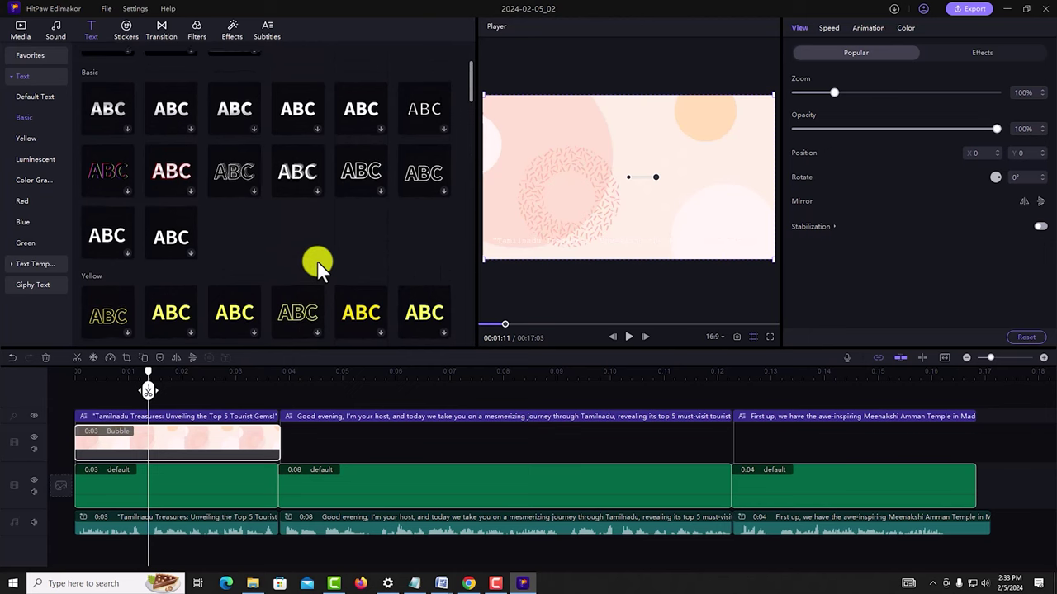
pyautogui.scroll(1, 321, 266)
pyautogui.scroll(-4, 289, 262)
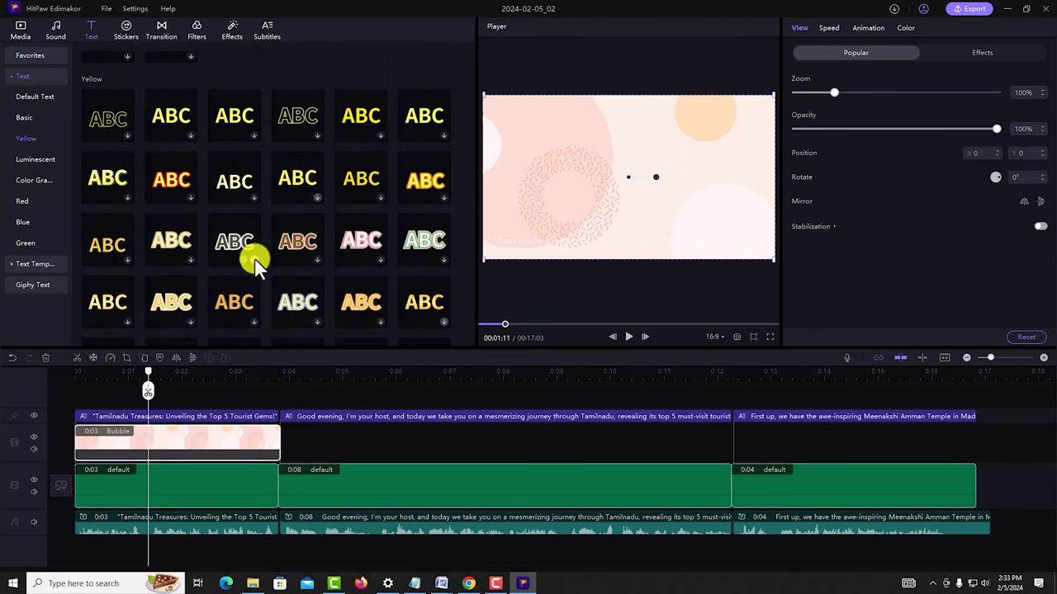
pyautogui.click(253, 261)
pyautogui.moveTo(223, 406); pyautogui.dragTo(160, 408)
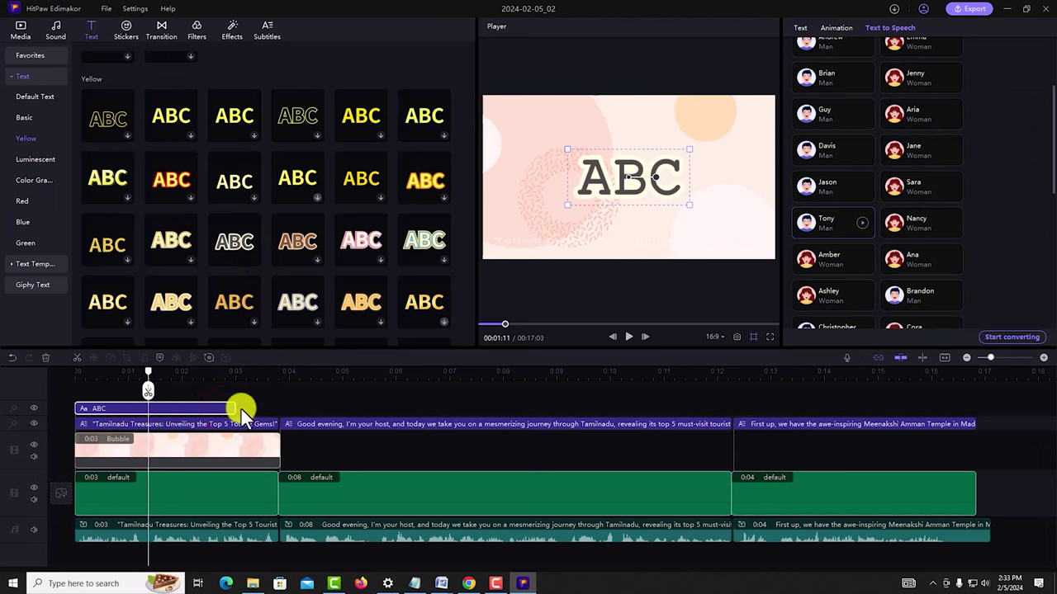
pyautogui.click(205, 407)
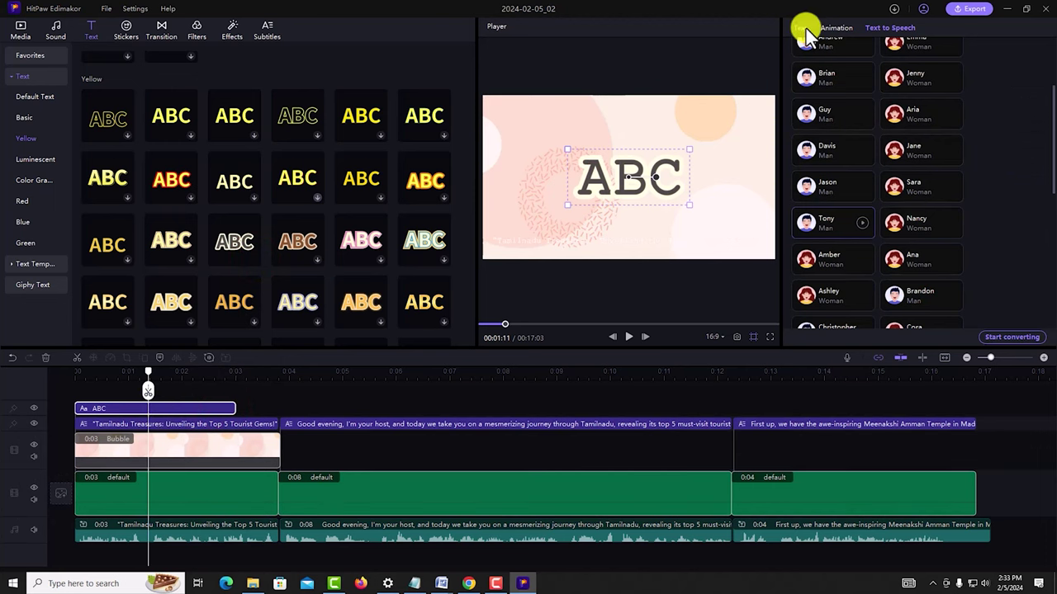
# Select the ABC placeholder text, then switch to the Word document and copy the heading TOP 5 TOURIST PLACES IN TAMILNADU
pyautogui.click(800, 28)
pyautogui.doubleClick(823, 55)
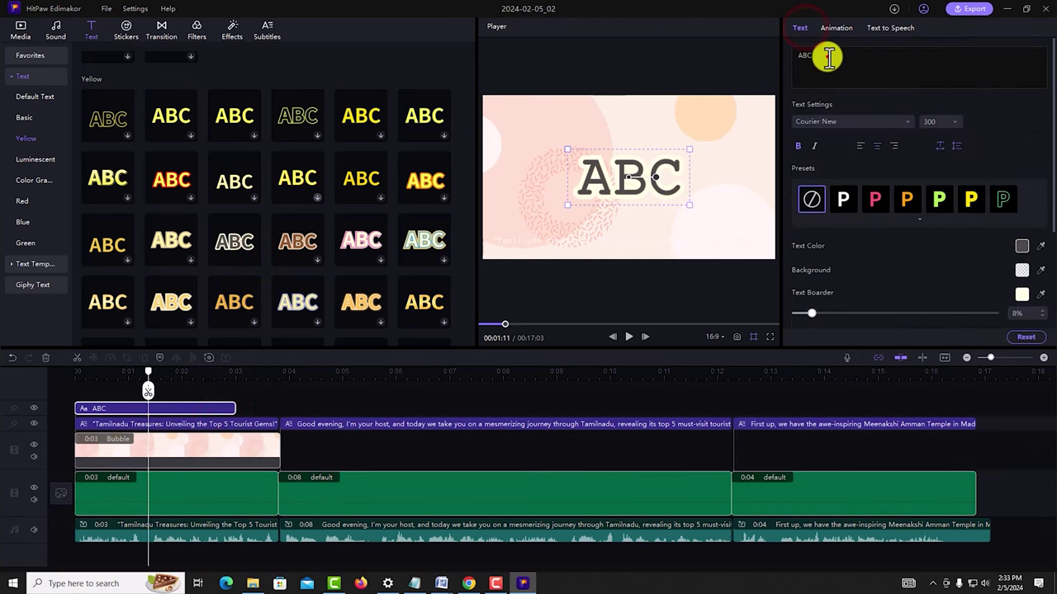
pyautogui.click(444, 583)
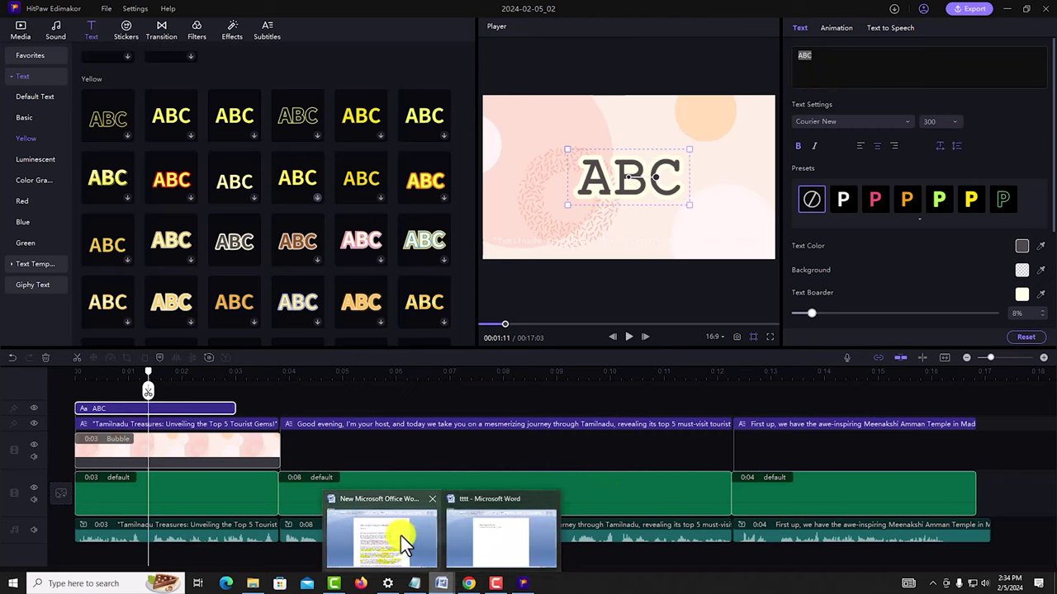
pyautogui.click(400, 535)
pyautogui.click(330, 170)
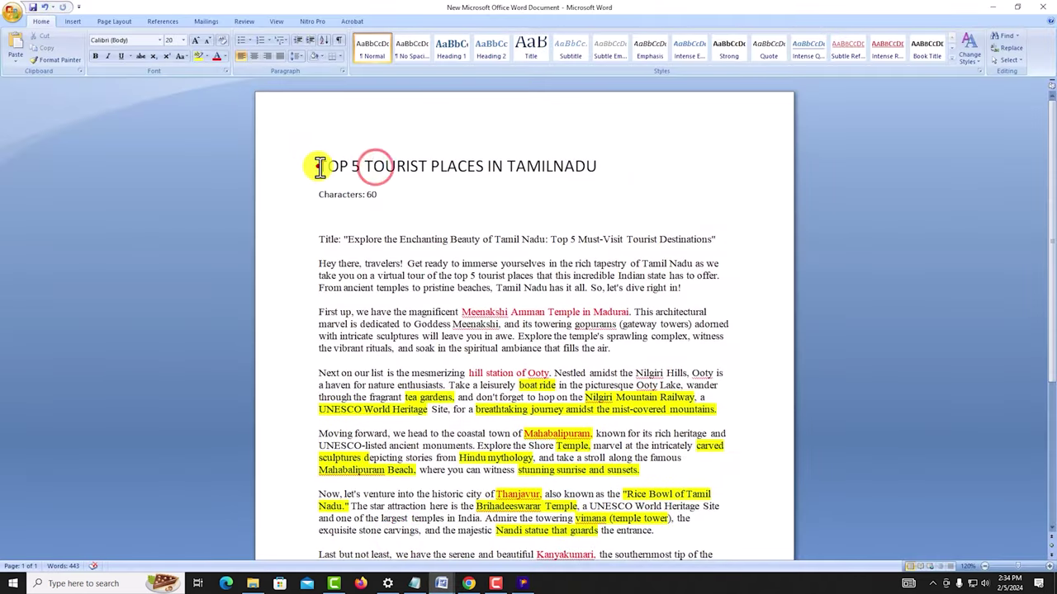
pyautogui.moveTo(319, 166); pyautogui.dragTo(569, 166)
pyautogui.rightClick(518, 166)
pyautogui.click(544, 186)
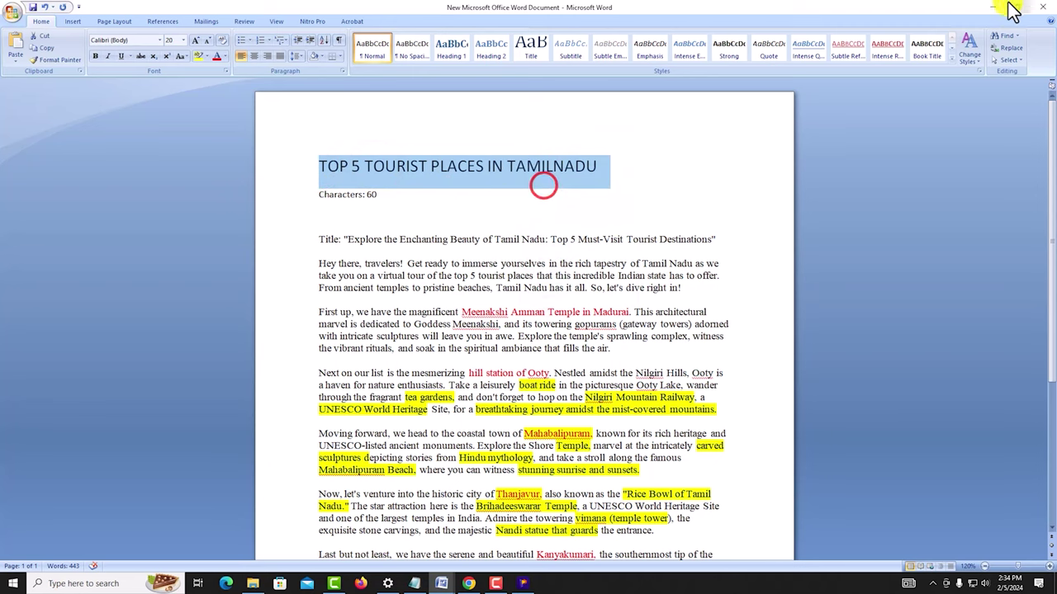
# Back in Edimakor, replace ABC with the copied heading, split into three lines: TOP 5 / TOURIST PLACES / IN TAMILNADU
pyautogui.click(992, 6)
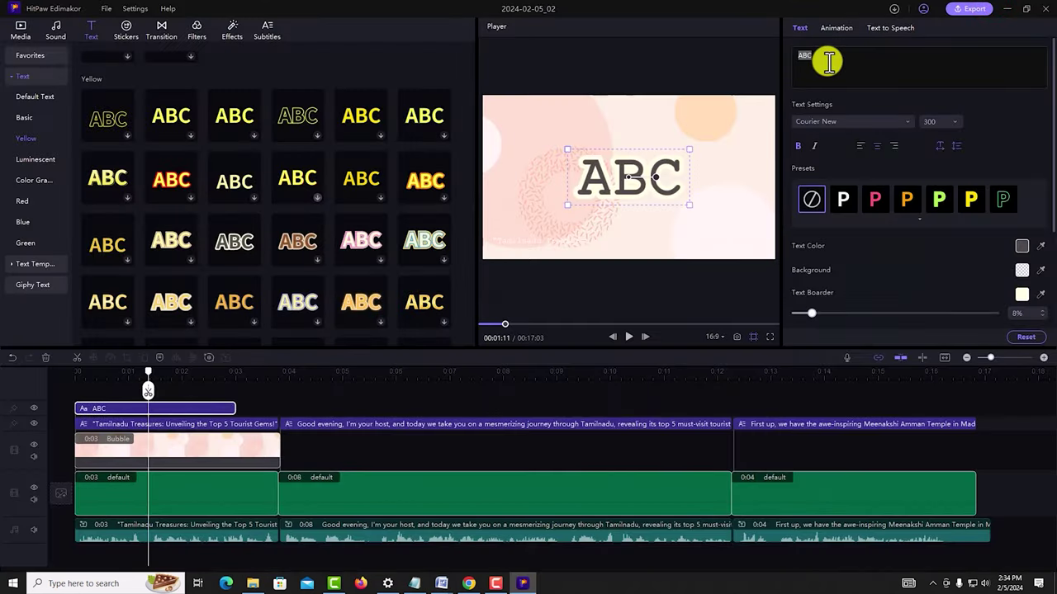
pyautogui.click(828, 62)
pyautogui.hotkey('ctrl', 'v')
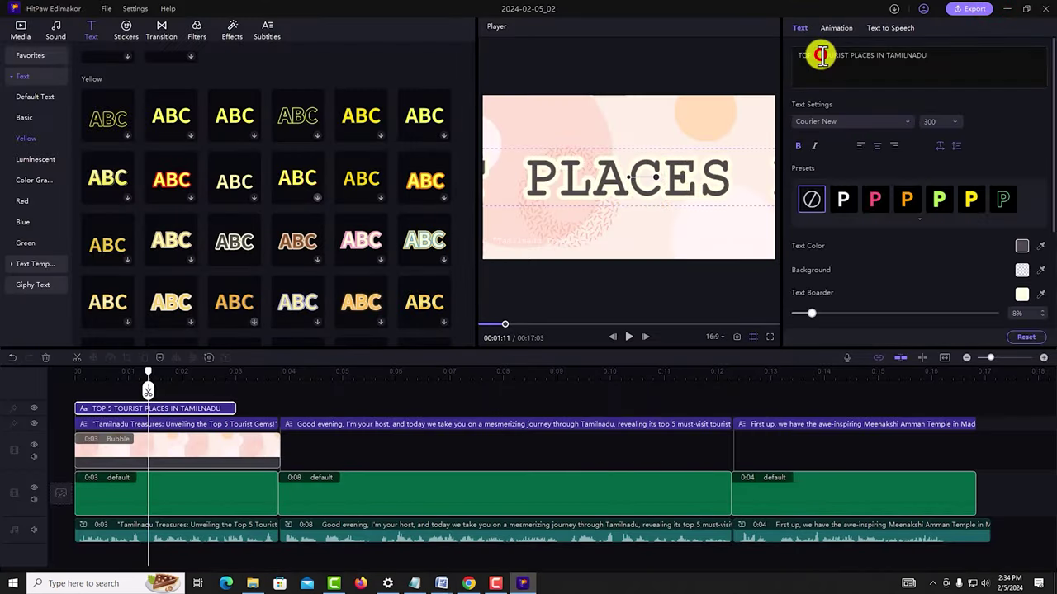
pyautogui.click(823, 55)
pyautogui.press('Return')
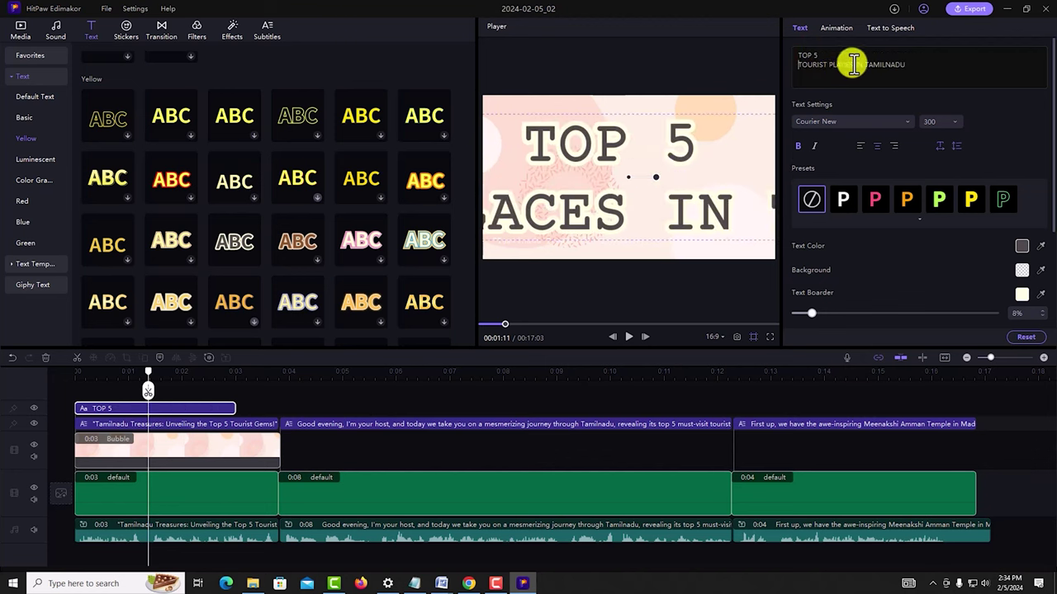
pyautogui.click(853, 64)
pyautogui.press('Return')
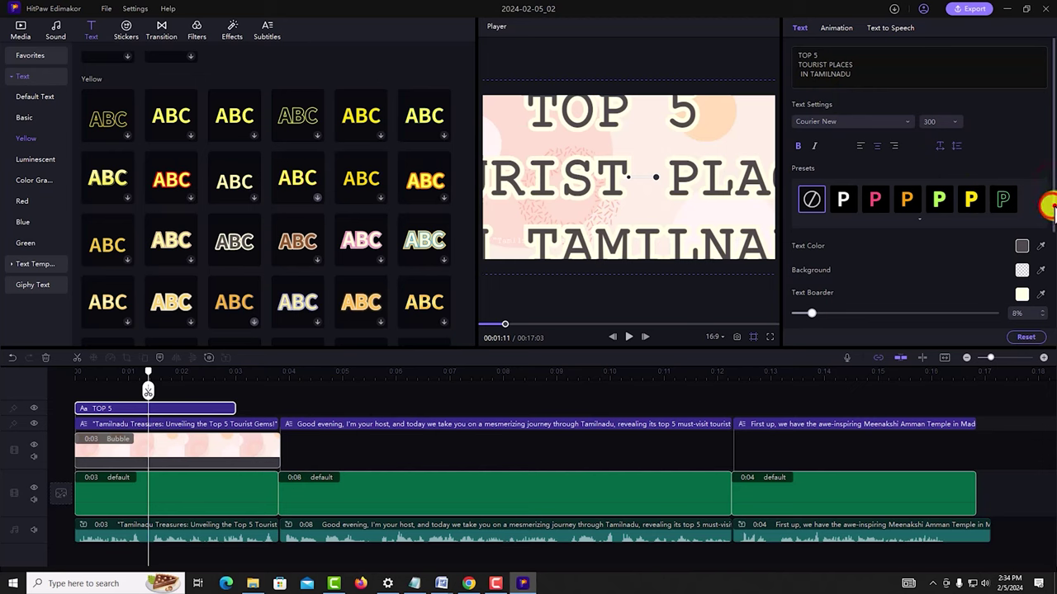
# Scale the title text down to 32% and shift it slightly left in the frame to about X -75, Y 0
pyautogui.moveTo(1047, 208); pyautogui.dragTo(1045, 289)
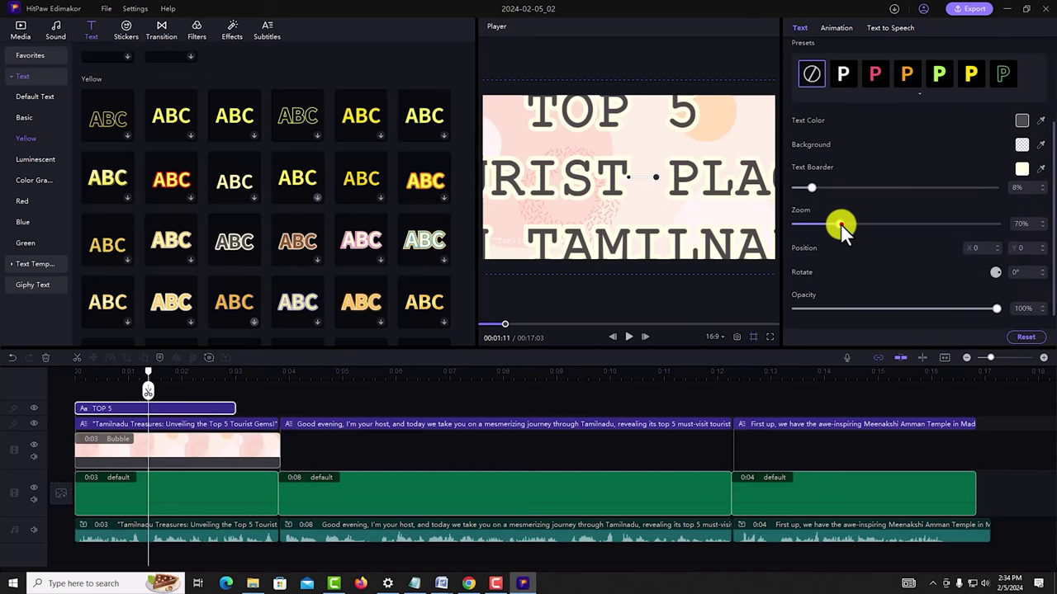
pyautogui.moveTo(842, 229); pyautogui.dragTo(812, 225)
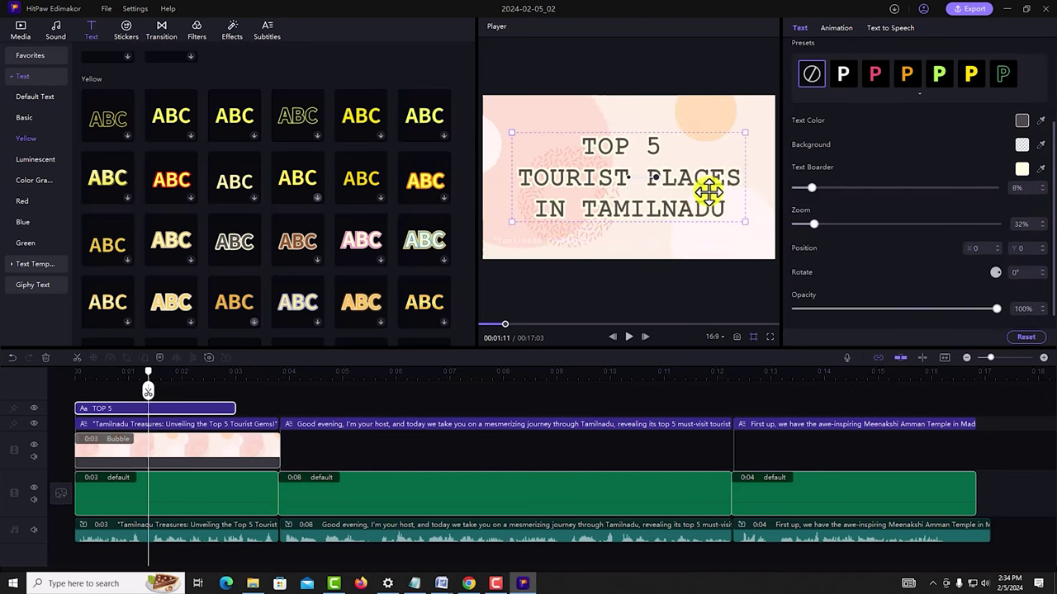
pyautogui.moveTo(710, 193); pyautogui.dragTo(698, 189)
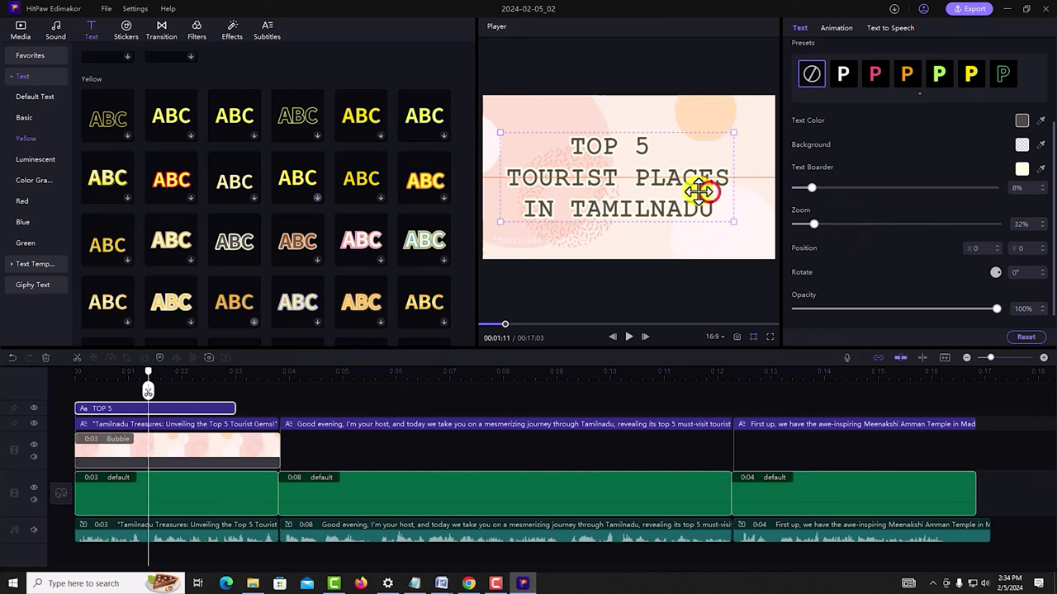
# Try red and green for the title's text border, settling on dark blue
pyautogui.click(1020, 171)
pyautogui.click(944, 247)
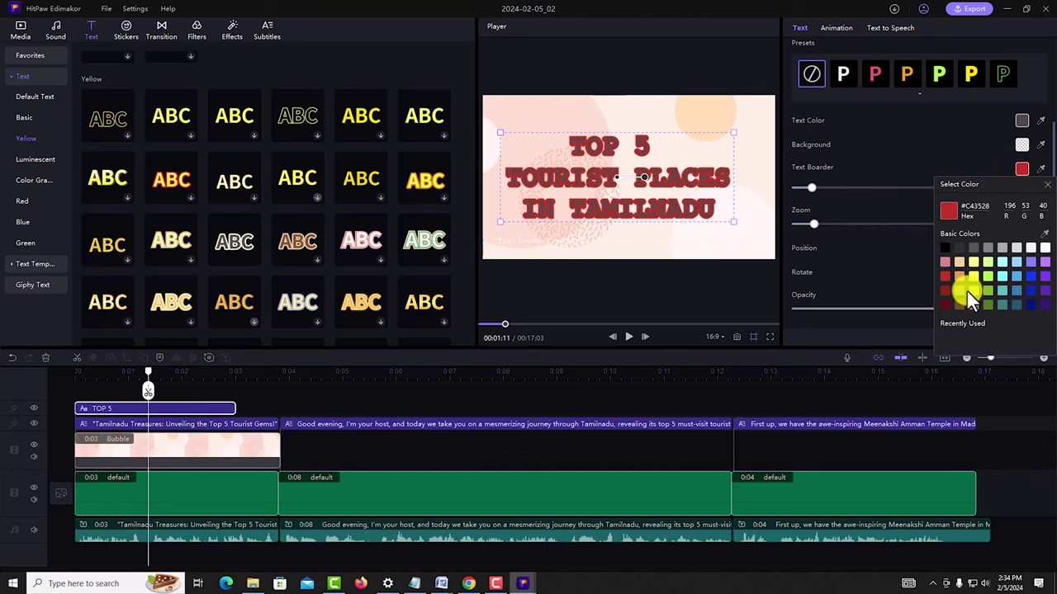
pyautogui.click(987, 291)
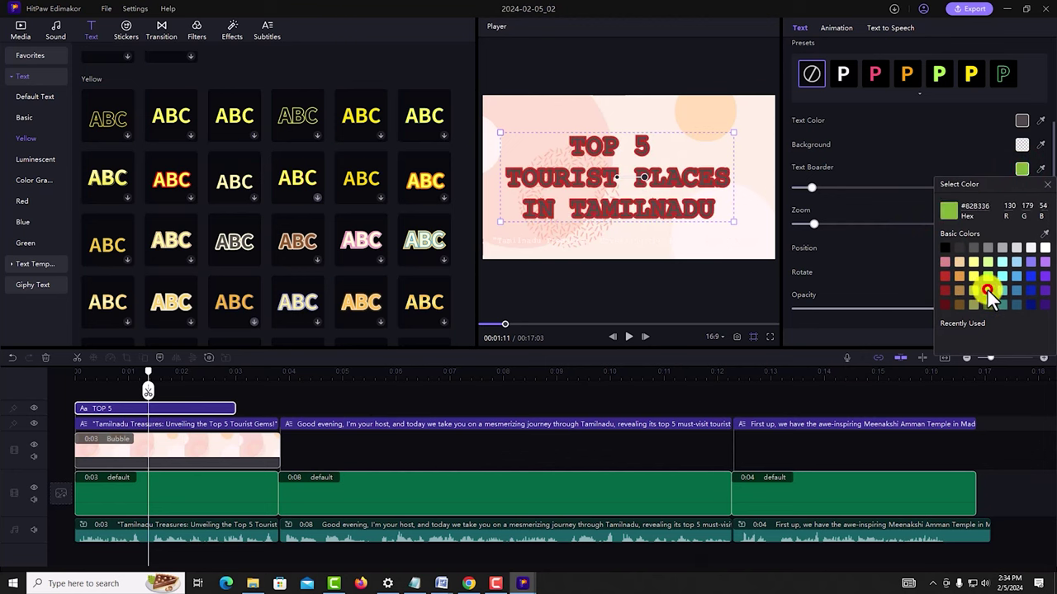
pyautogui.click(1029, 289)
# Set the title's text color to red
pyautogui.click(1022, 120)
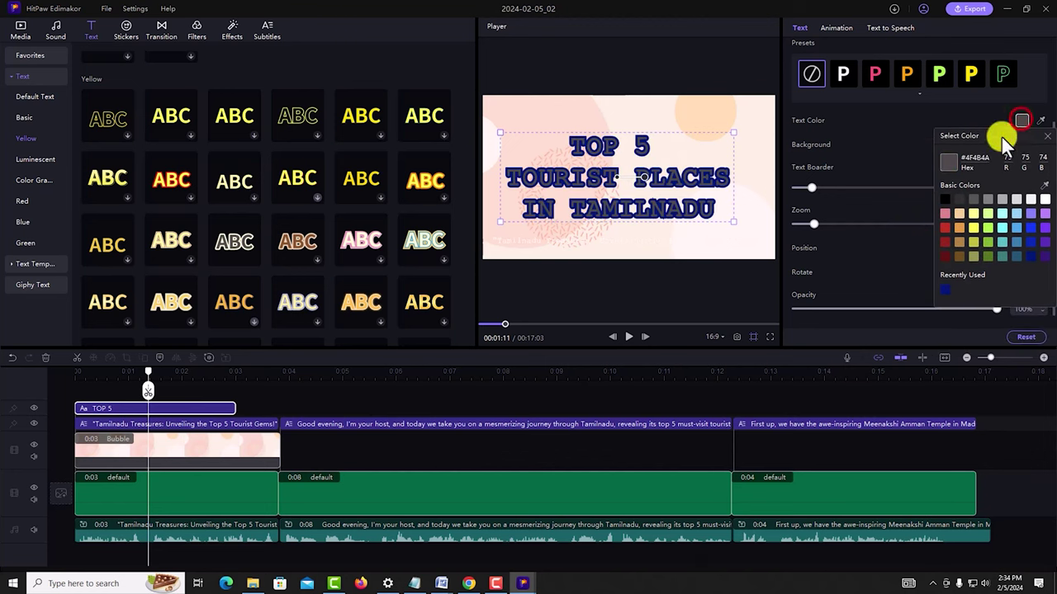
pyautogui.click(960, 215)
pyautogui.click(1012, 398)
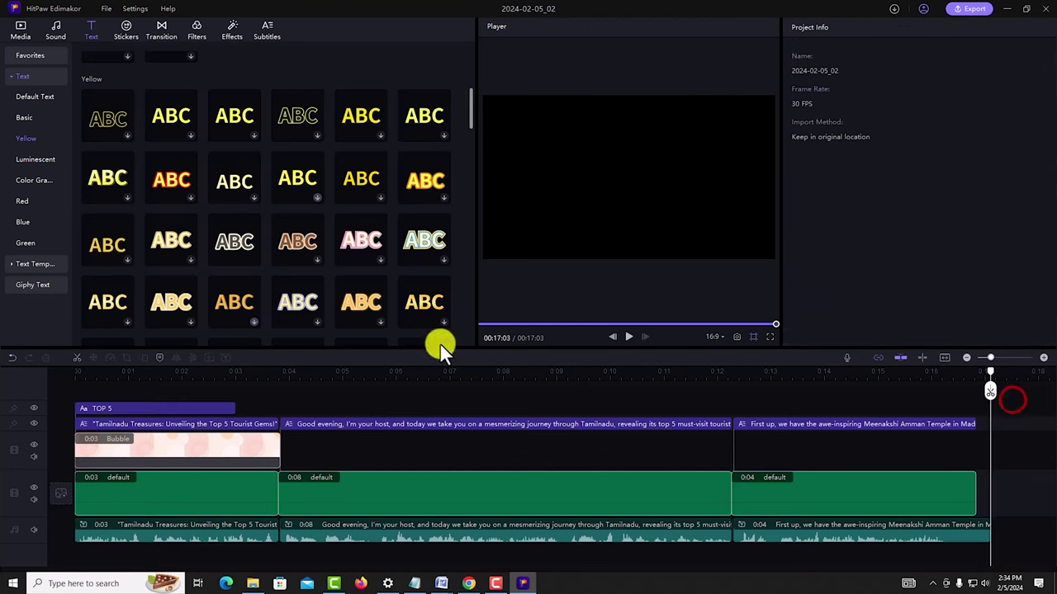
# Apply the "Risi...bing" In animation to the TOP 5 title and preview it from the start of the timeline
pyautogui.click(184, 409)
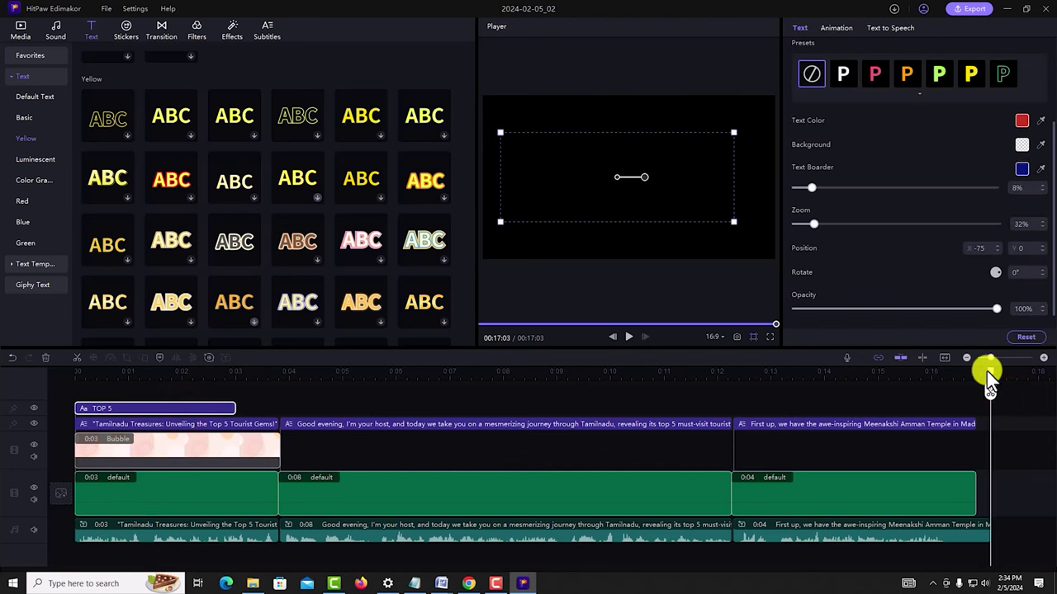
pyautogui.moveTo(989, 373); pyautogui.dragTo(172, 383)
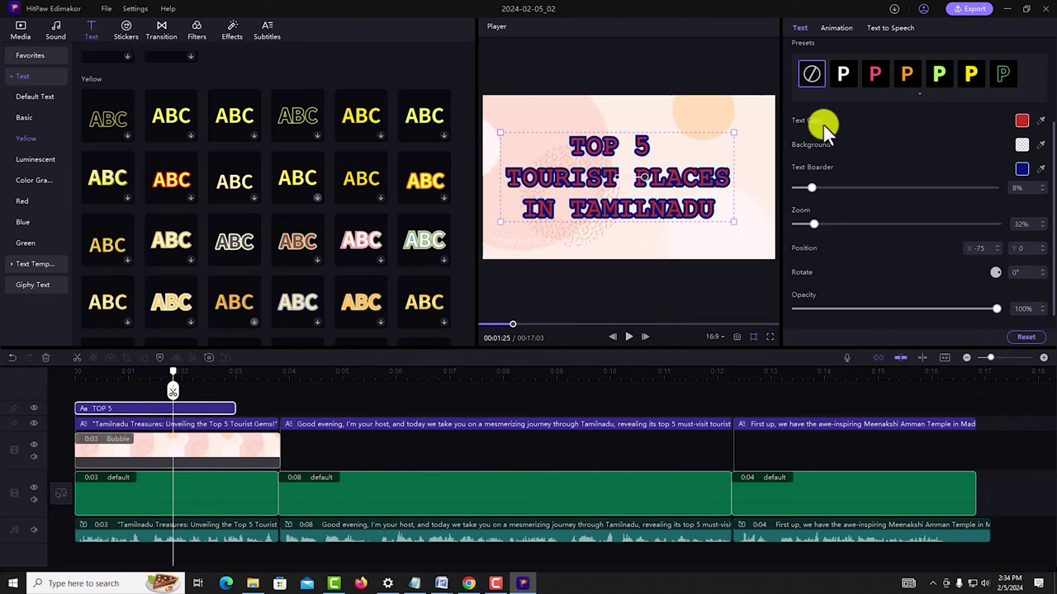
pyautogui.click(838, 27)
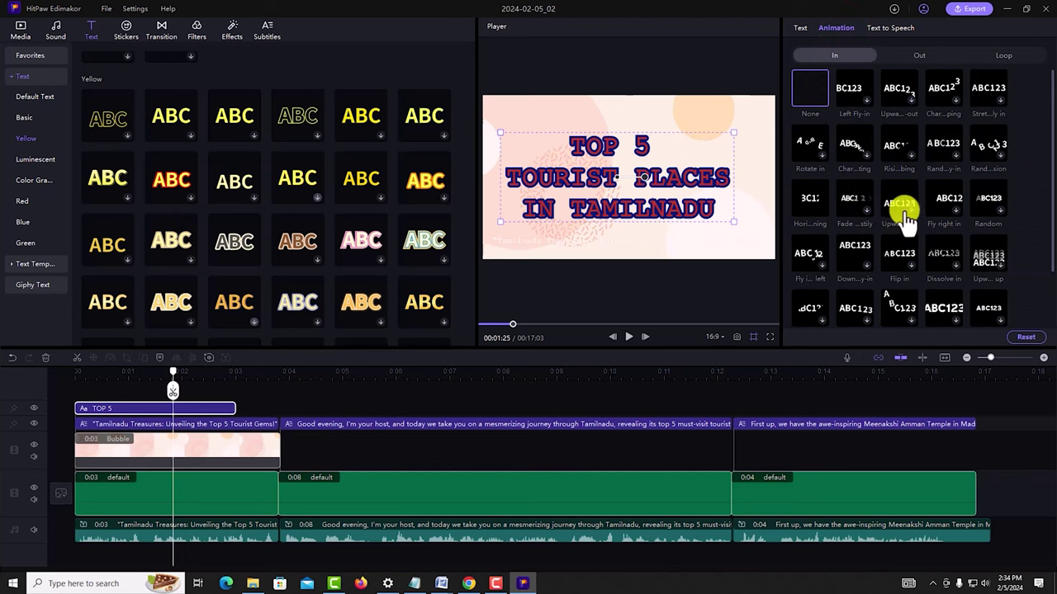
pyautogui.click(912, 154)
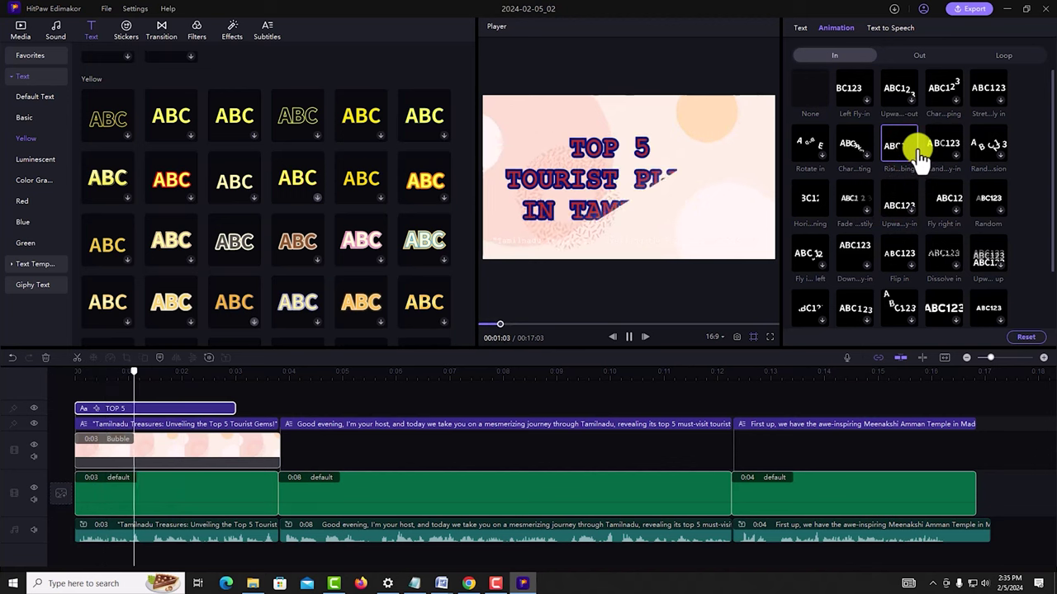
pyautogui.click(184, 372)
pyautogui.click(75, 372)
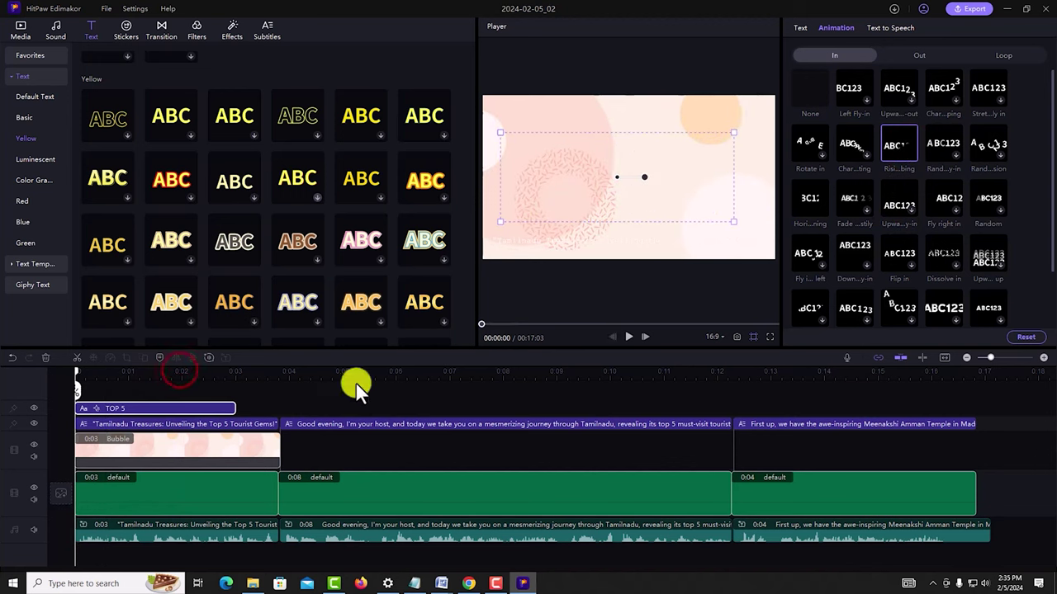
pyautogui.click(626, 337)
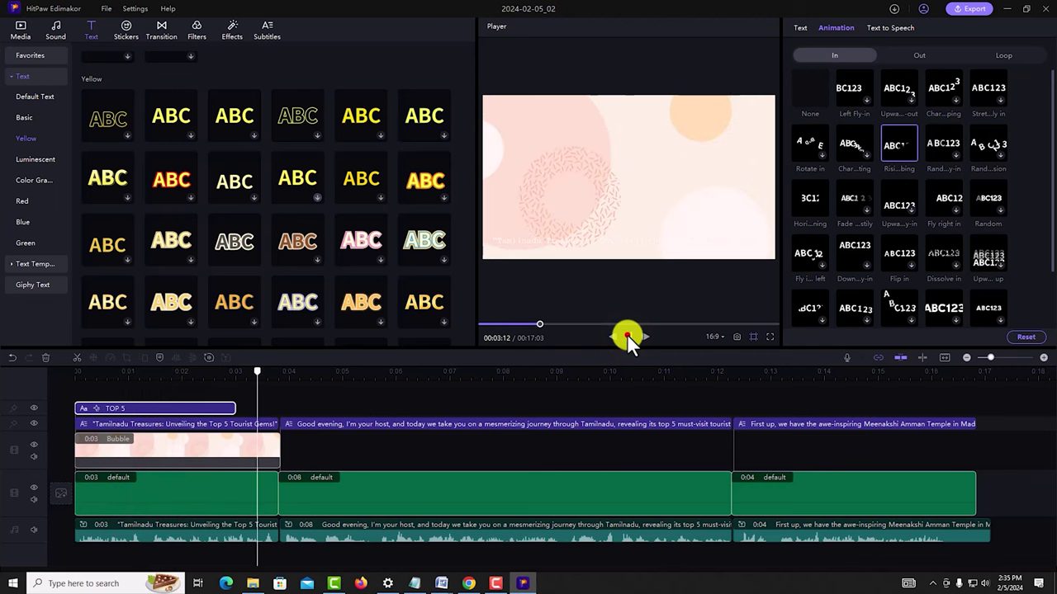
# Extend the TOP 5 title clip to the end of the opening segment and play the transition into the following segment
pyautogui.click(270, 371)
pyautogui.click(628, 337)
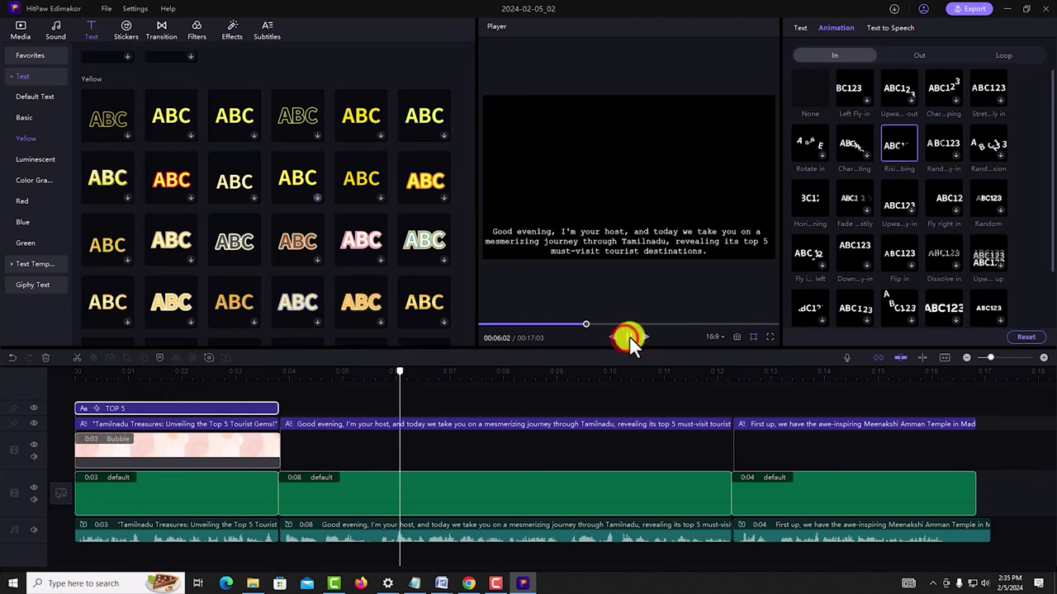
pyautogui.click(630, 338)
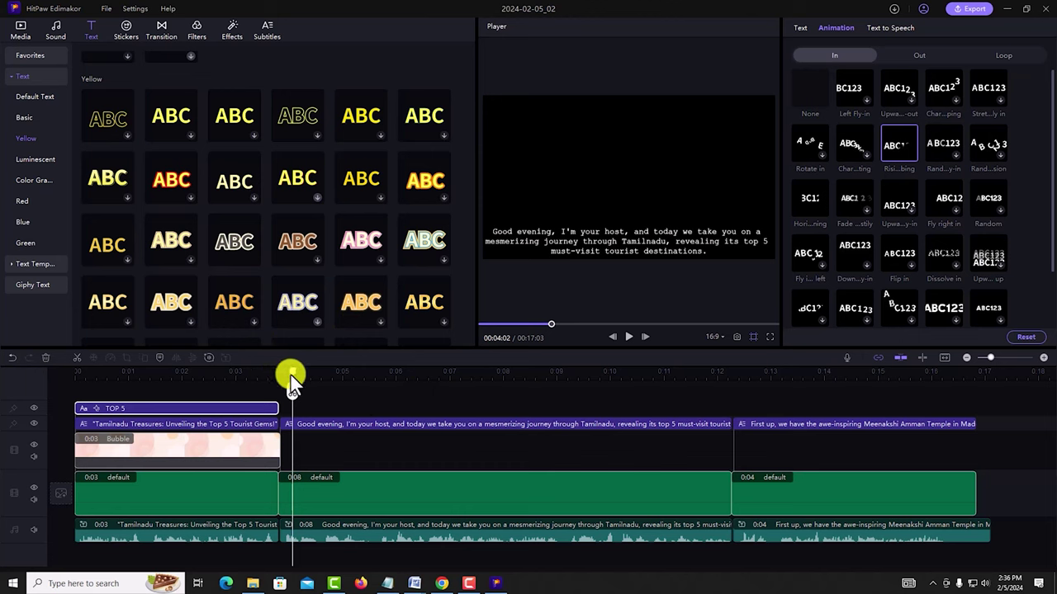
# Check the script in Word, search Pixabay videos for Meenakshi Amman, place the 8-second rock temple clip directly after Bubble, and preview it
pyautogui.moveTo(293, 371); pyautogui.dragTo(353, 371)
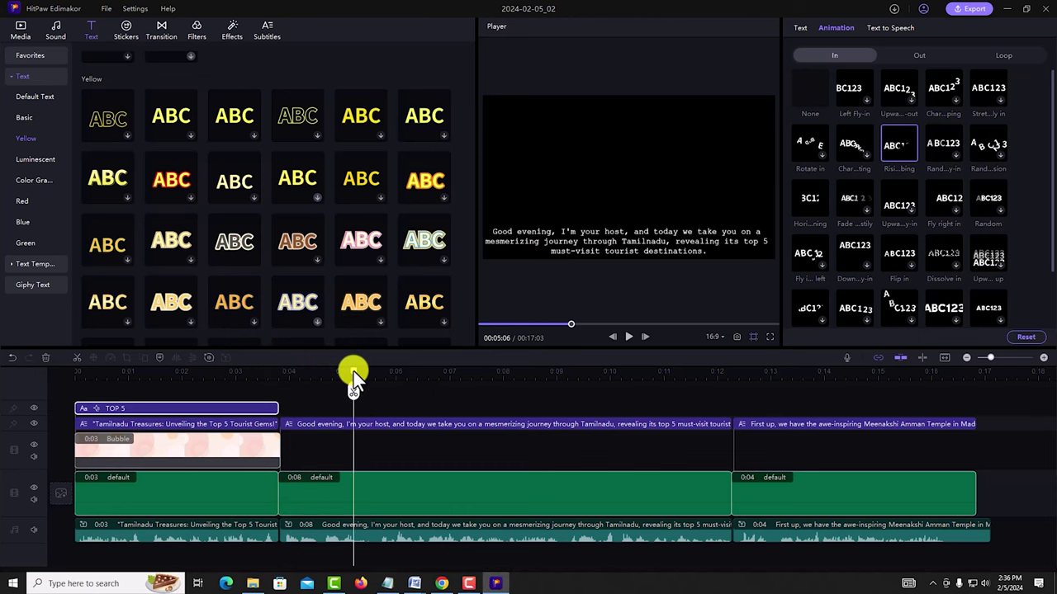
pyautogui.moveTo(279, 369); pyautogui.dragTo(282, 367)
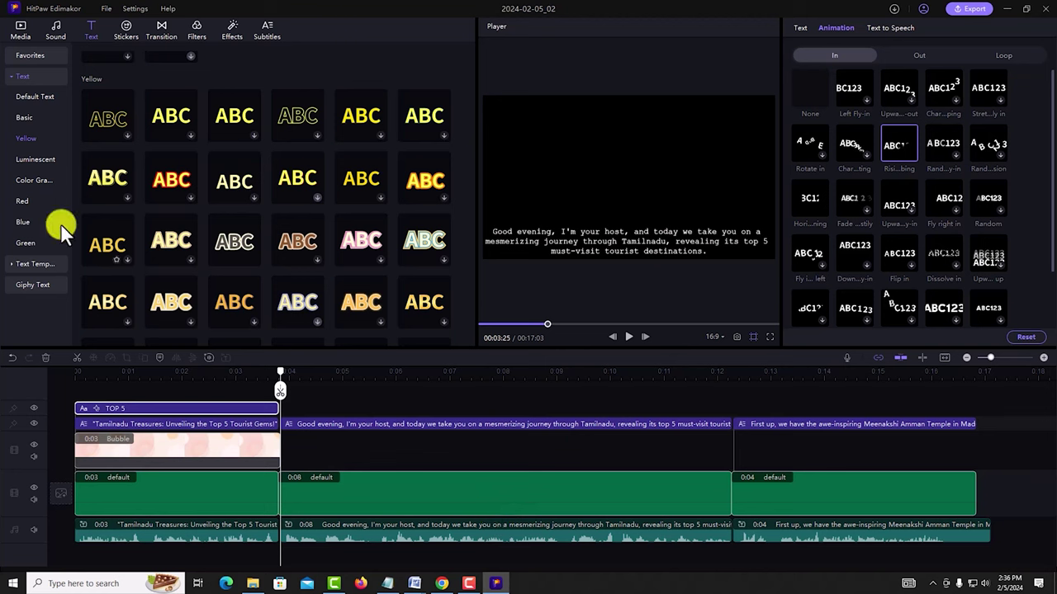
pyautogui.click(15, 25)
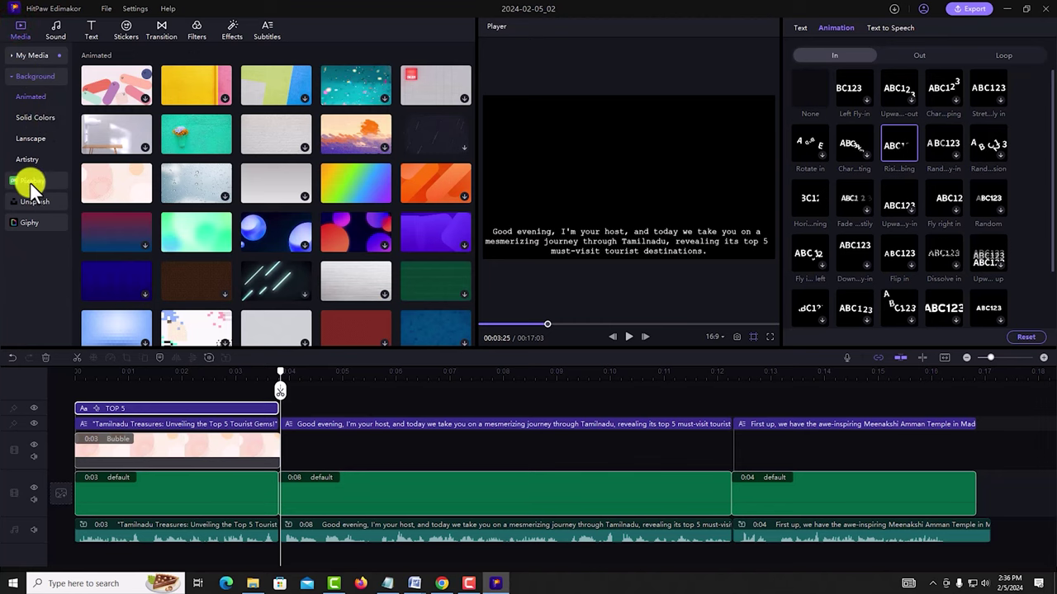
pyautogui.click(31, 180)
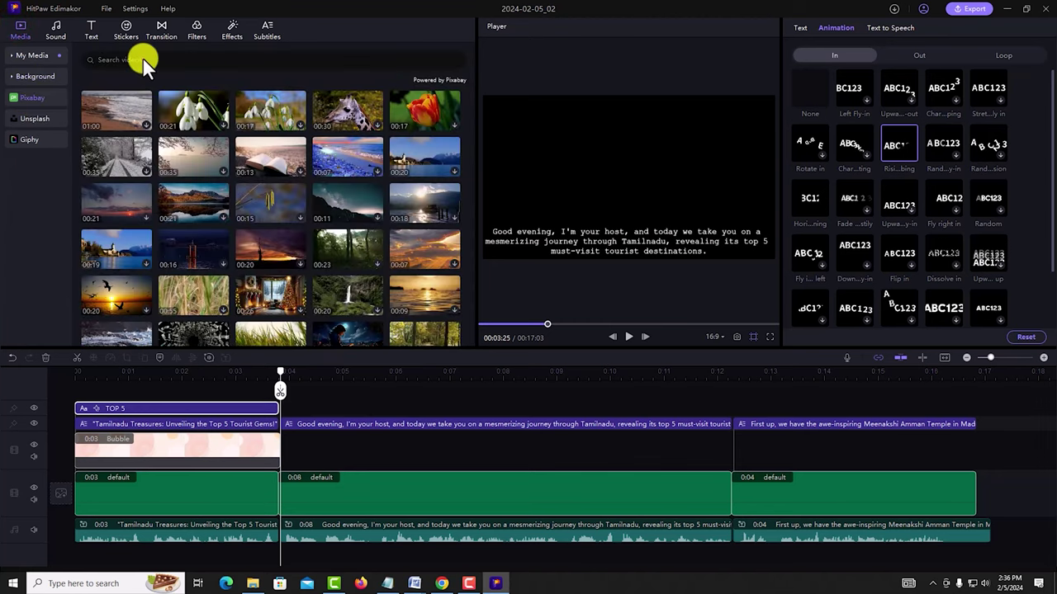
pyautogui.click(414, 583)
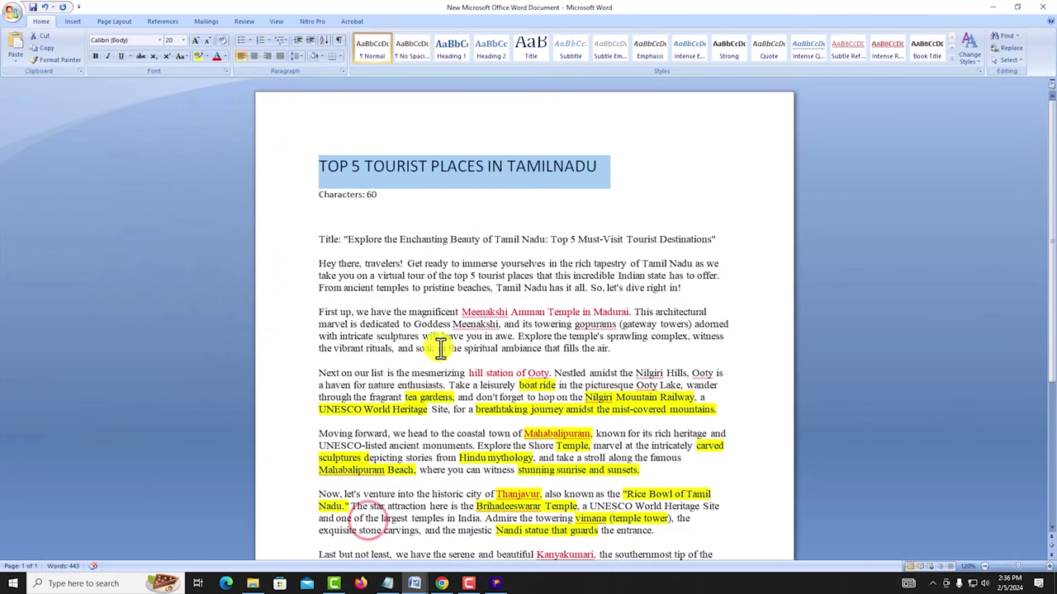
pyautogui.scroll(-1, 537, 343)
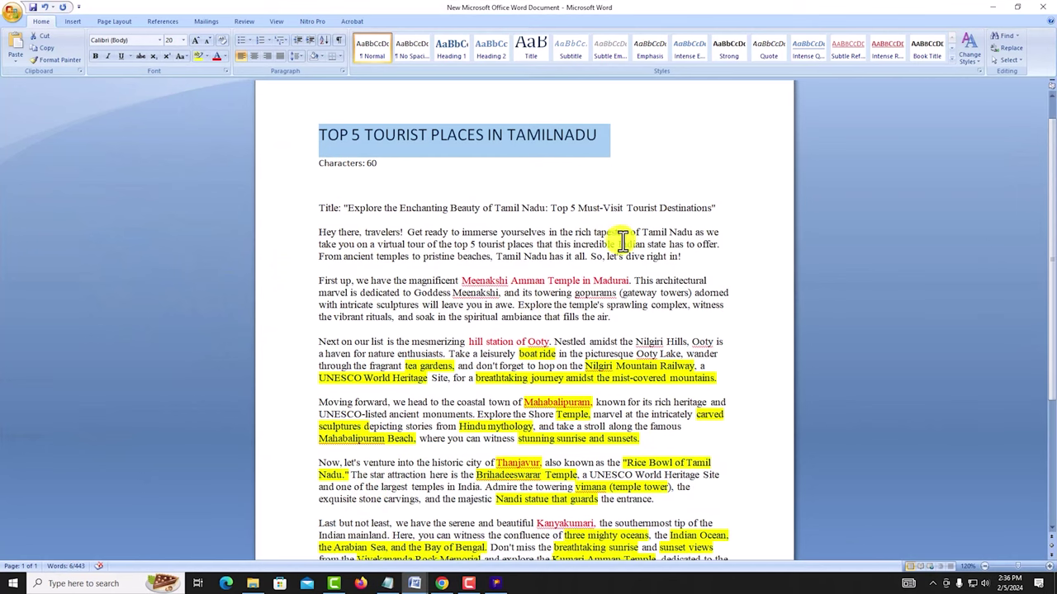
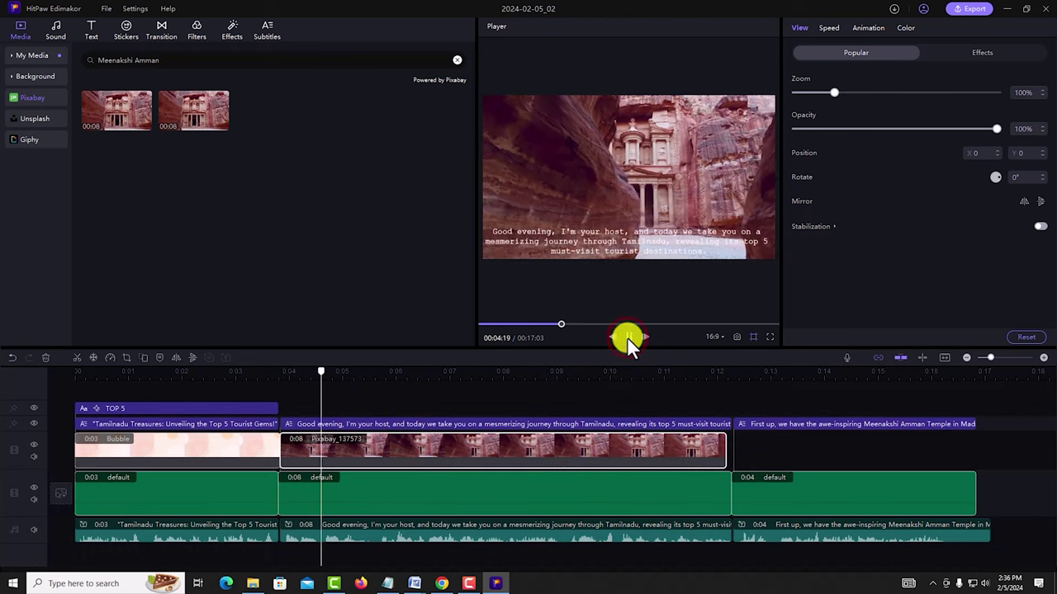
pyautogui.click(627, 337)
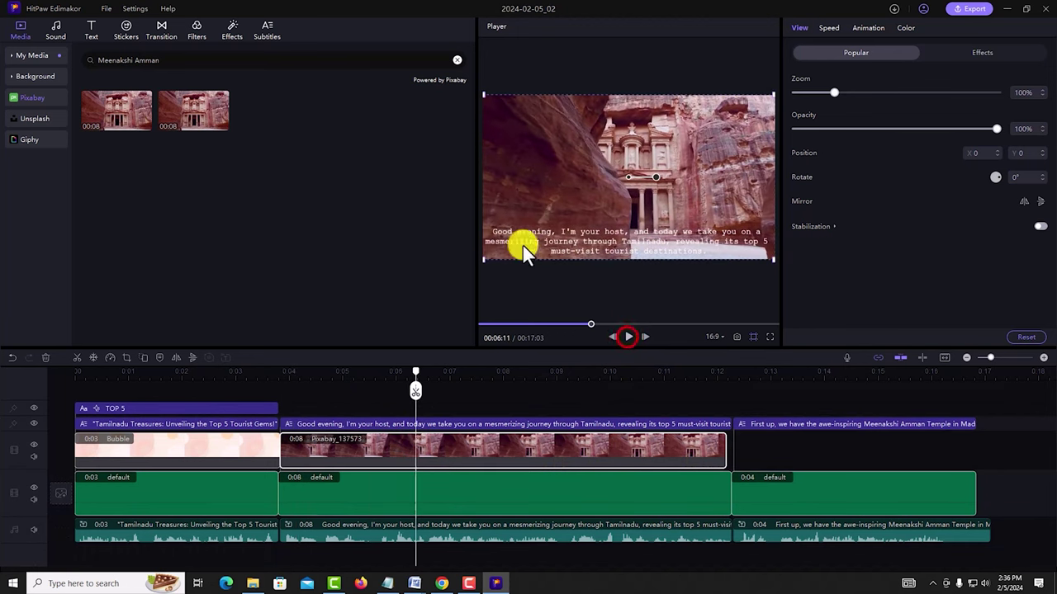
# Search Unsplash images for Meenakshi Amman and add the temple tower photo to the main video track
pyautogui.moveTo(731, 389); pyautogui.dragTo(628, 391)
pyautogui.click(37, 116)
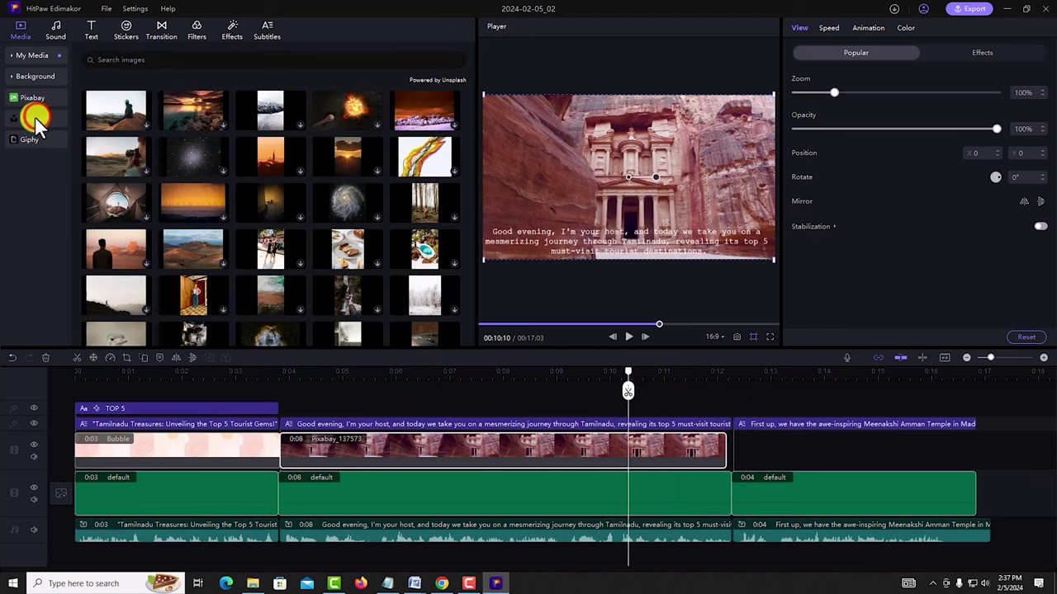
pyautogui.click(130, 57)
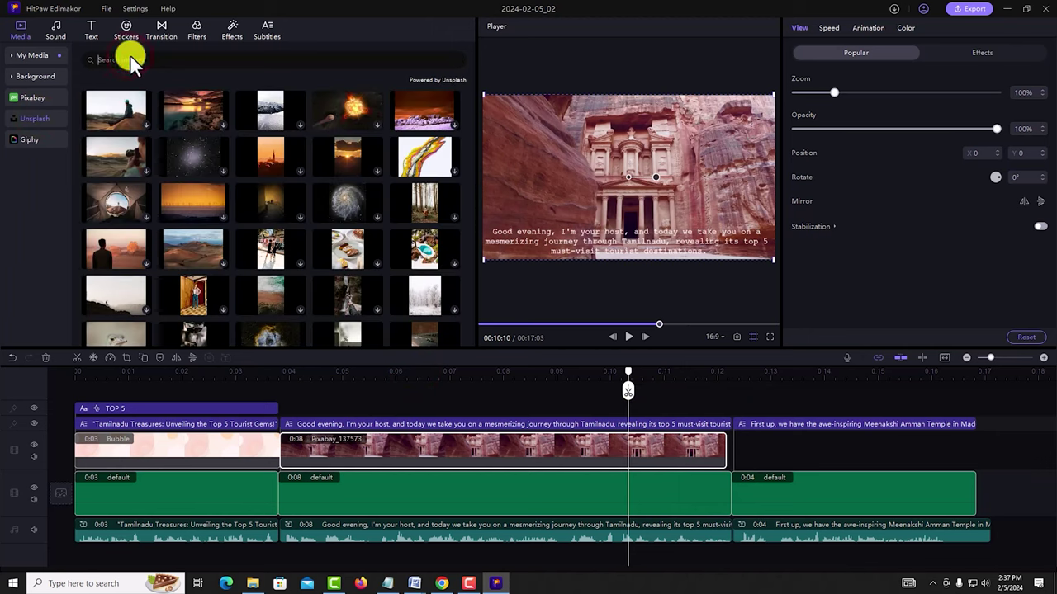
pyautogui.write('Meenakshi Amman')
pyautogui.press('Return')
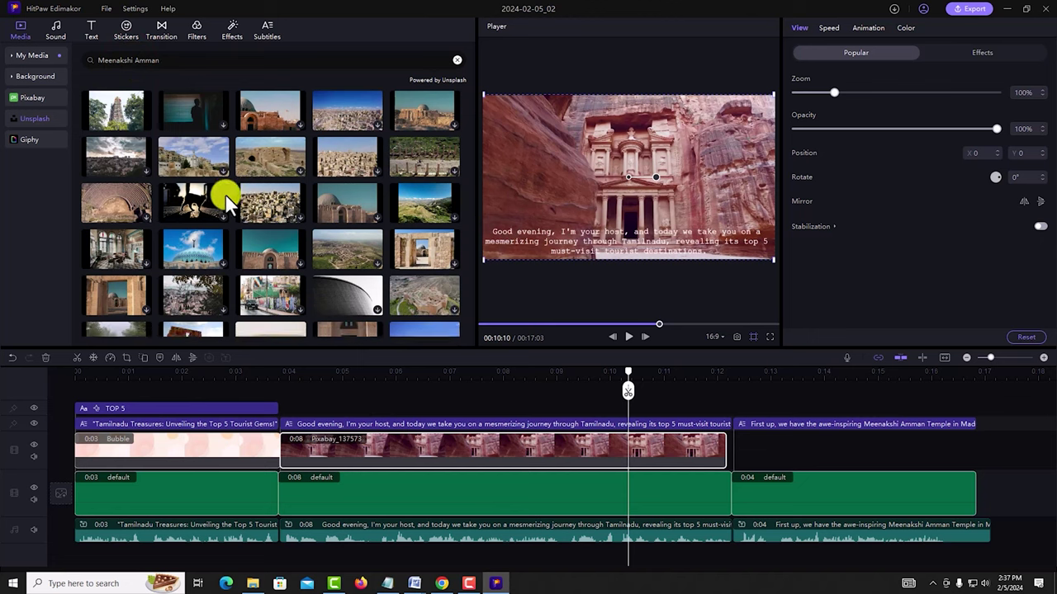
pyautogui.click(142, 125)
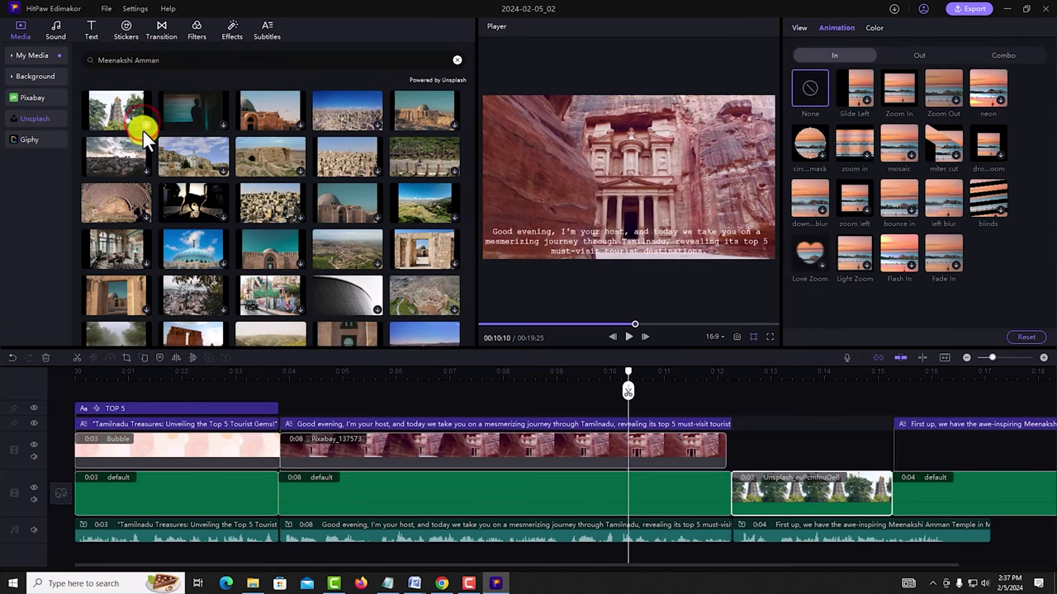
# Undo the photo insertion, add the temple tower photo again and place it on the upper video track directly after Pixabay_137573
pyautogui.click(146, 126)
pyautogui.hotkey('ctrl', 'z')
pyautogui.hotkey('ctrl', 'z')
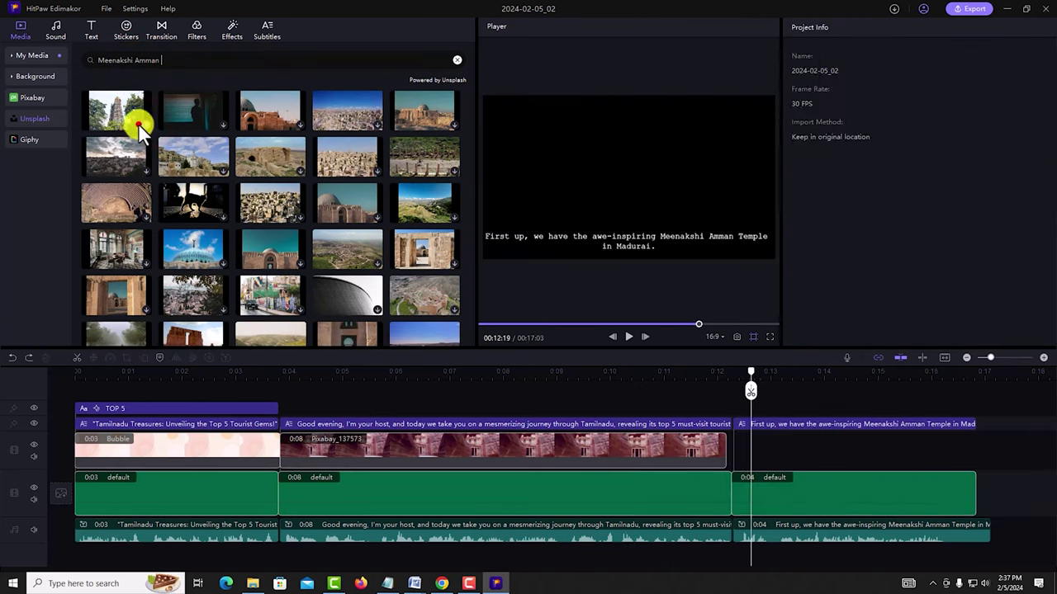
pyautogui.click(137, 124)
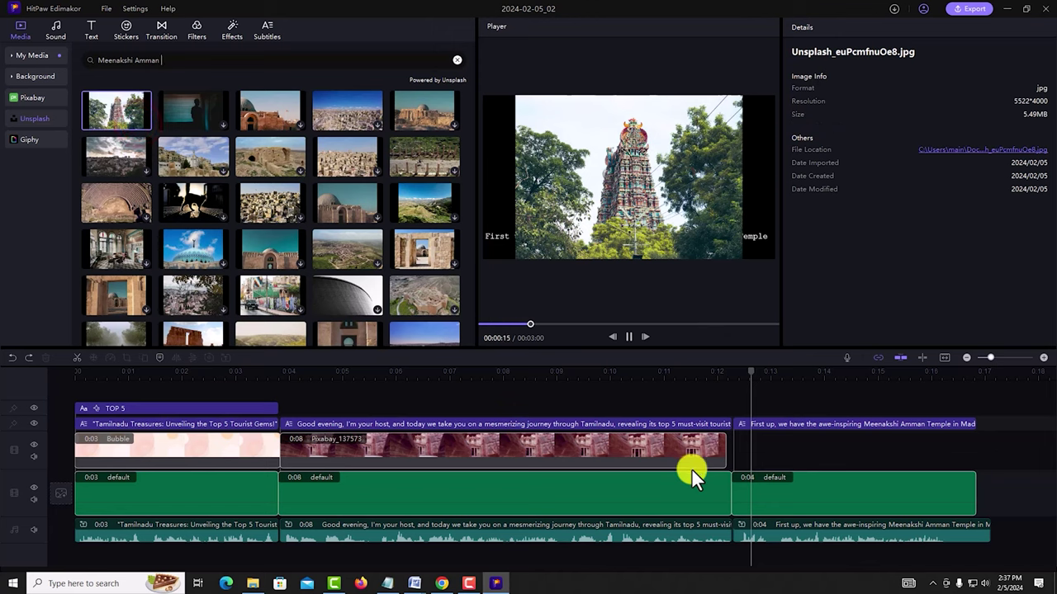
pyautogui.click(147, 122)
pyautogui.moveTo(793, 498); pyautogui.dragTo(776, 450)
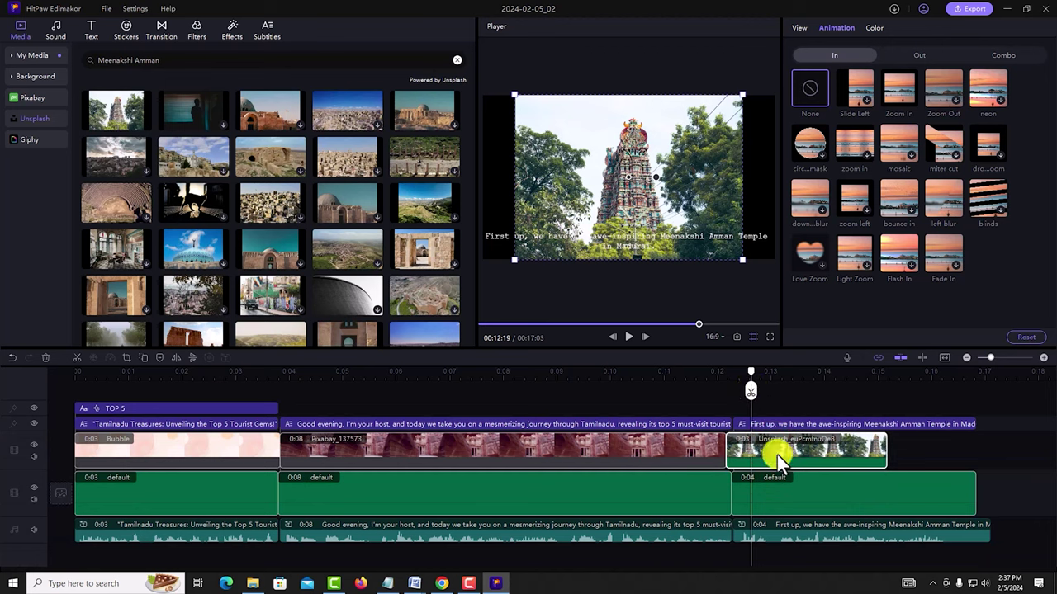
# Apply the Zoom In entrance animation to the temple tower photo and preview it
pyautogui.moveTo(750, 373); pyautogui.dragTo(771, 402)
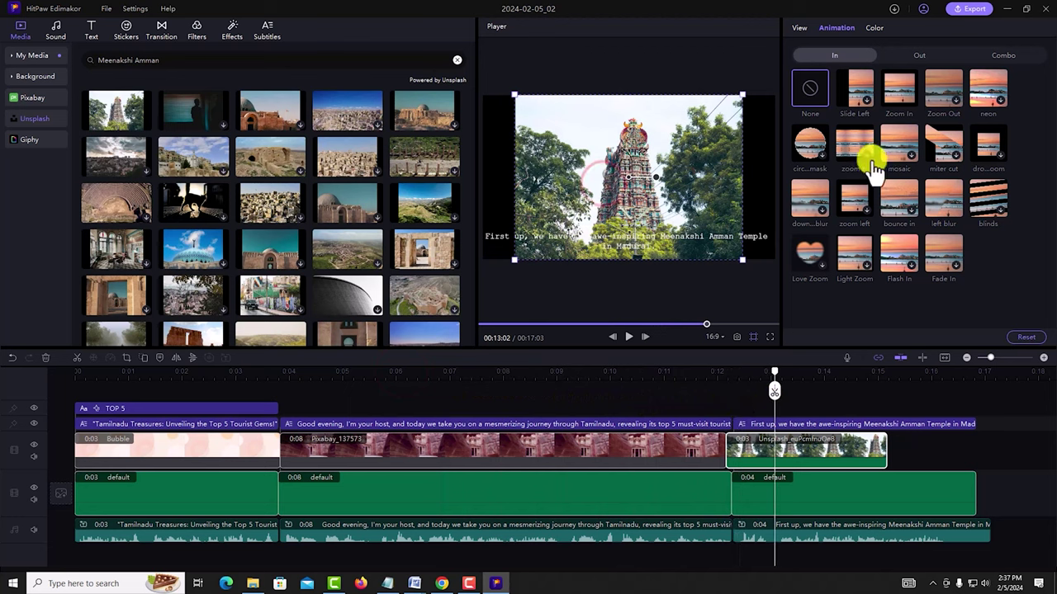
pyautogui.click(900, 103)
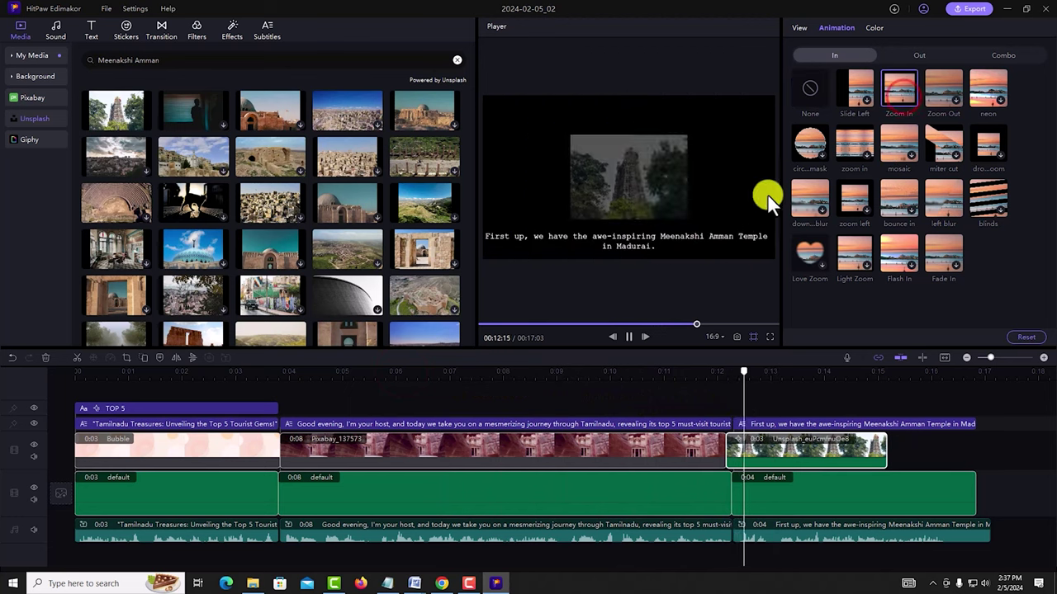
pyautogui.click(629, 337)
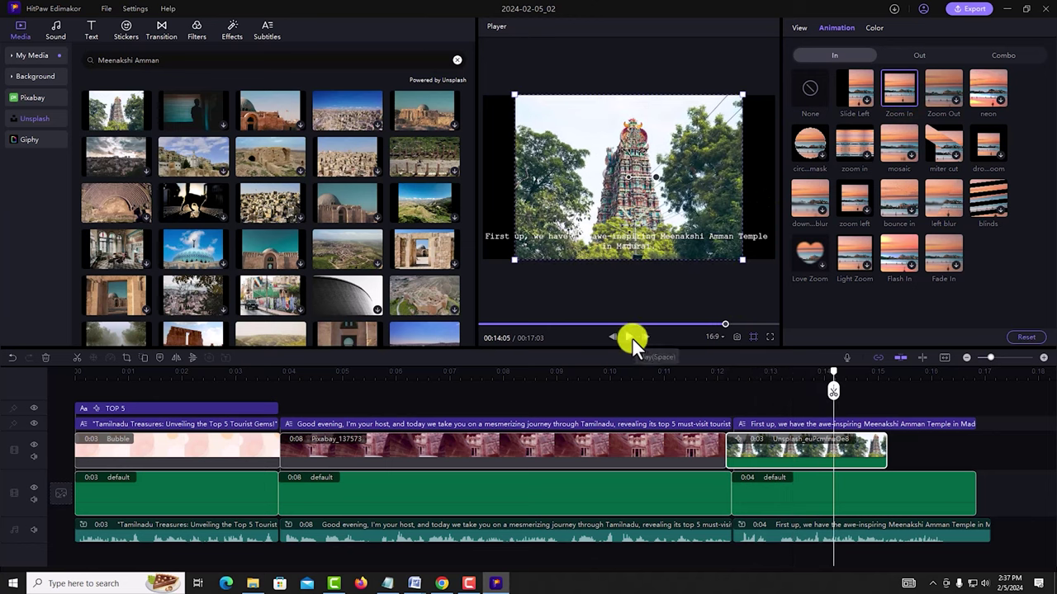
# Enlarge the temple photo to fill the frame width and set brightness -28%, contrast 1%, saturation 13% and shadow -17%
pyautogui.moveTo(743, 95); pyautogui.dragTo(757, 84)
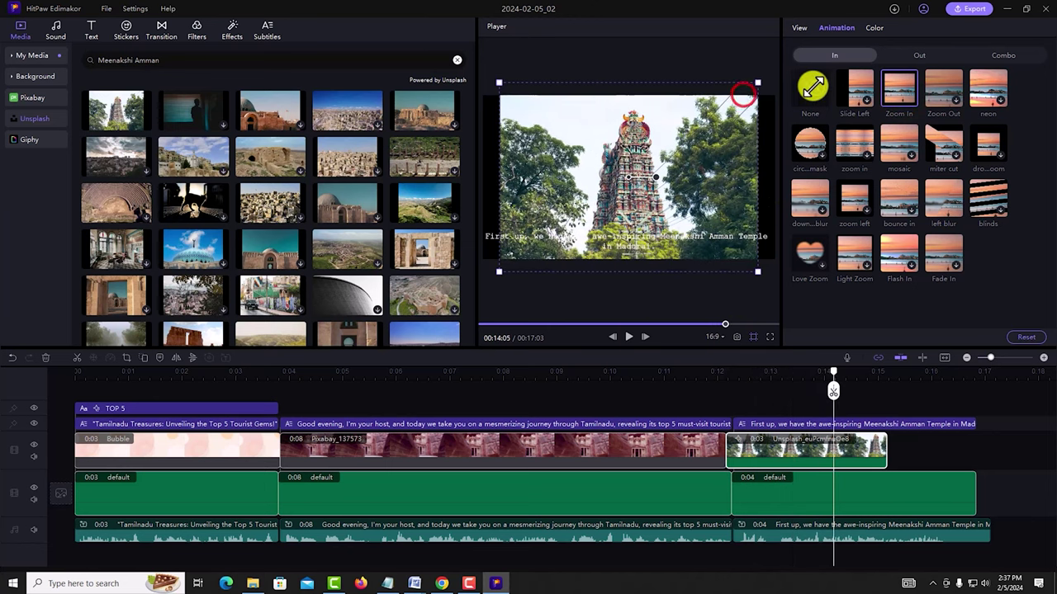
pyautogui.moveTo(499, 270); pyautogui.dragTo(409, 281)
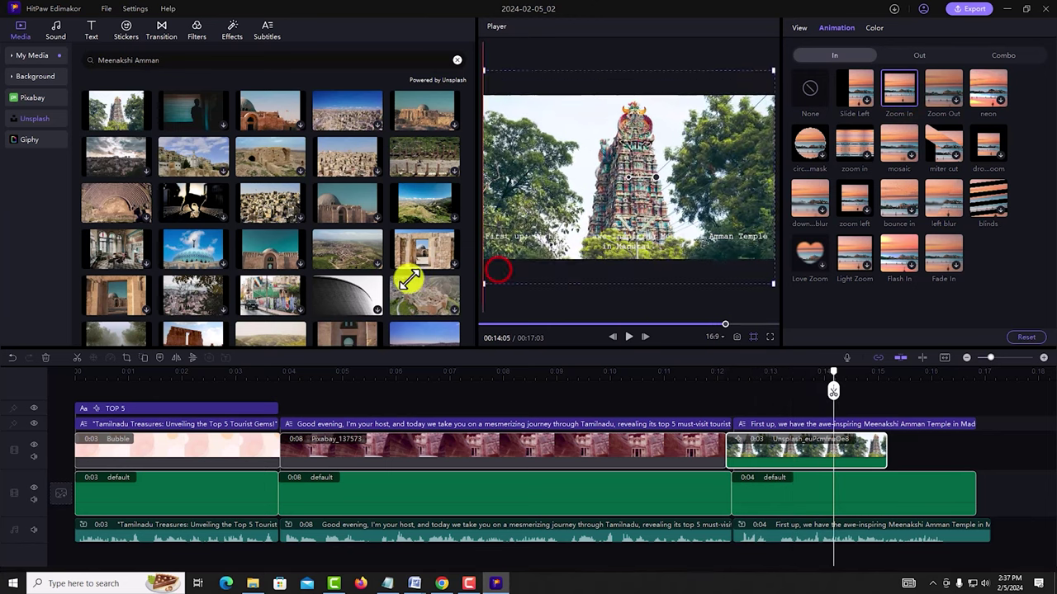
pyautogui.click(877, 28)
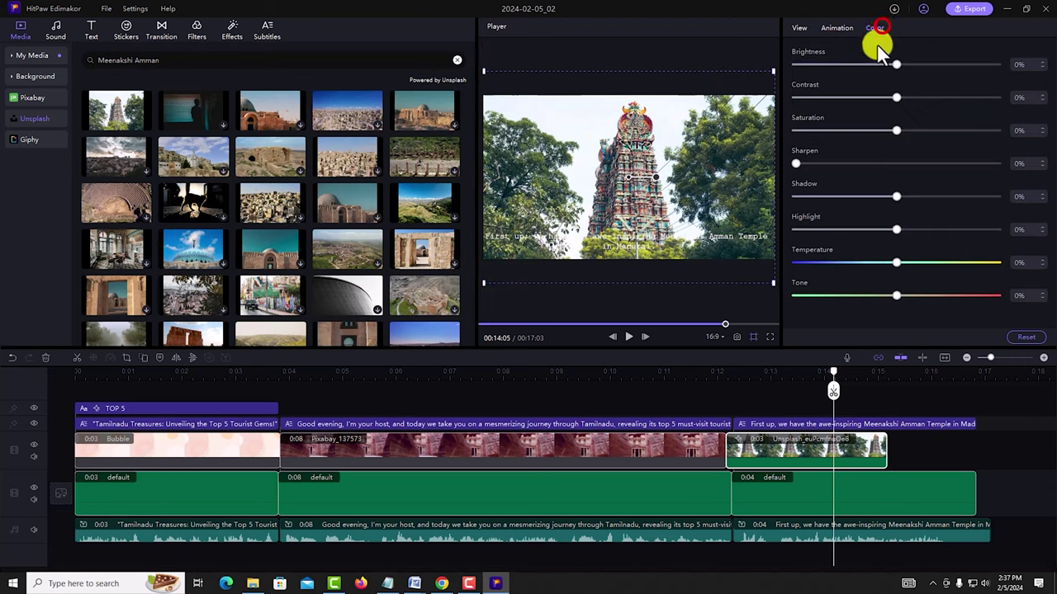
pyautogui.moveTo(896, 65); pyautogui.dragTo(908, 132)
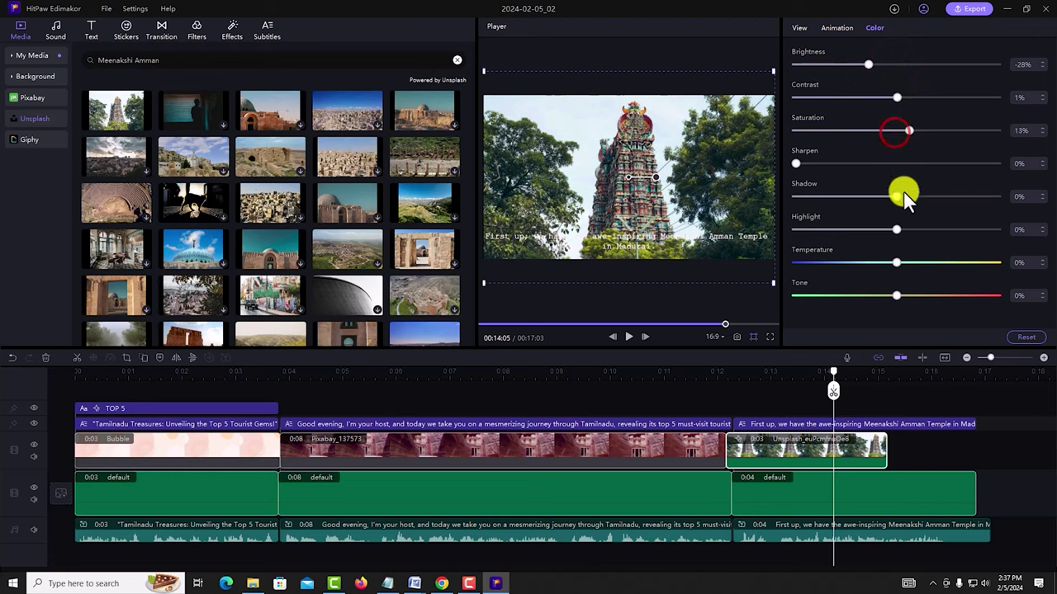
pyautogui.moveTo(897, 196)
pyautogui.mouseDown()
pyautogui.moveTo(842, 199)
pyautogui.moveTo(877, 200)
pyautogui.mouseUp()
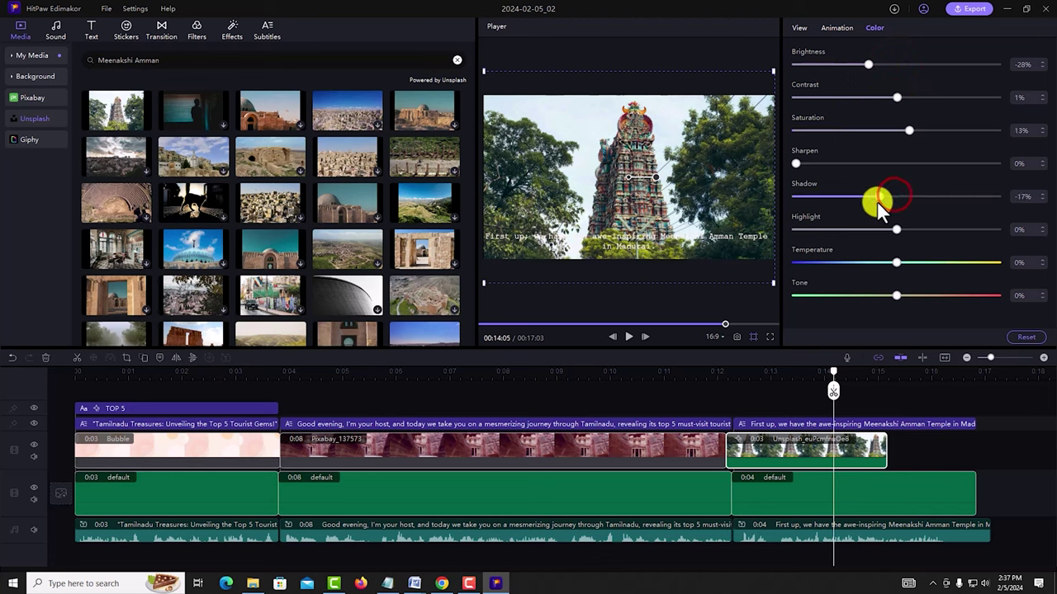
# Set the temple photo's zoom to 143%, opacity to 100% and rotation to 2°
pyautogui.click(836, 29)
pyautogui.click(799, 27)
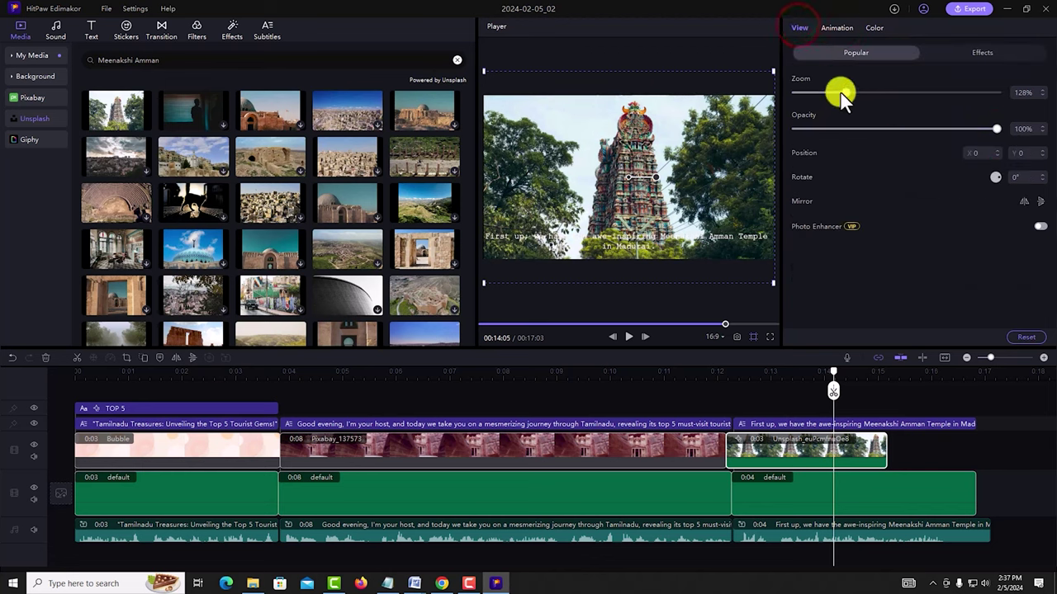
pyautogui.moveTo(840, 92)
pyautogui.mouseDown()
pyautogui.moveTo(891, 89)
pyautogui.moveTo(830, 89)
pyautogui.moveTo(850, 95)
pyautogui.mouseUp()
pyautogui.moveTo(988, 132); pyautogui.dragTo(1050, 137)
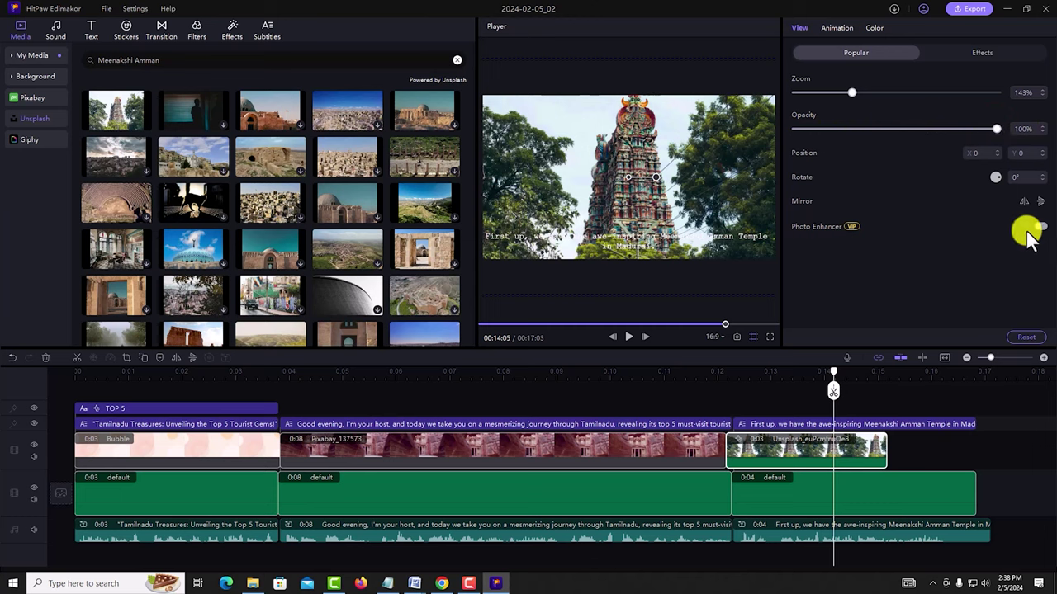
pyautogui.moveTo(999, 182); pyautogui.dragTo(1038, 187)
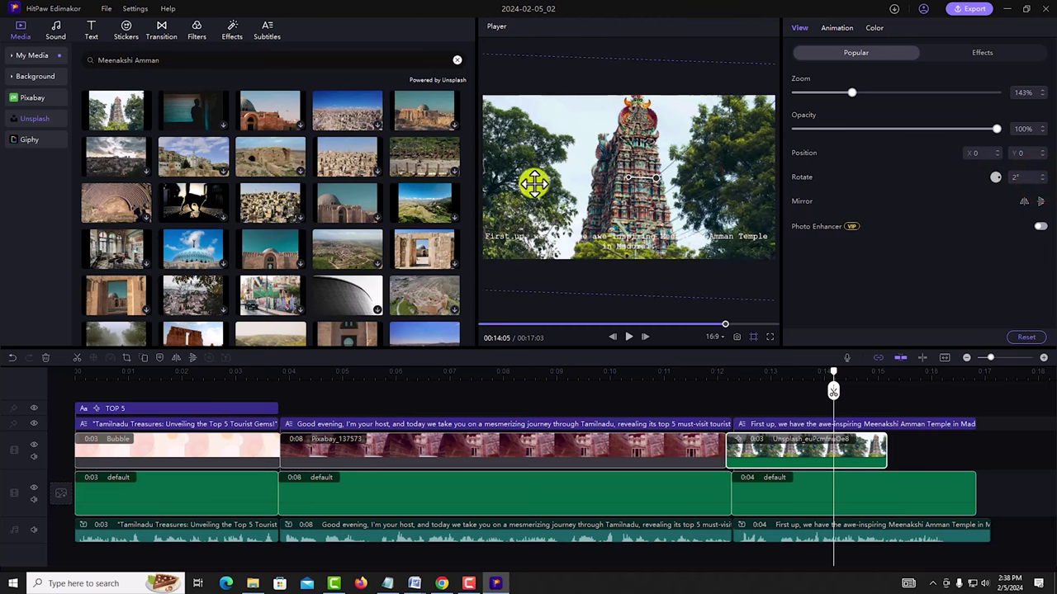
# Enable Photo Enhancer for the temple photo, and open the enhanced image's download dialog and cancel it
pyautogui.click(1041, 226)
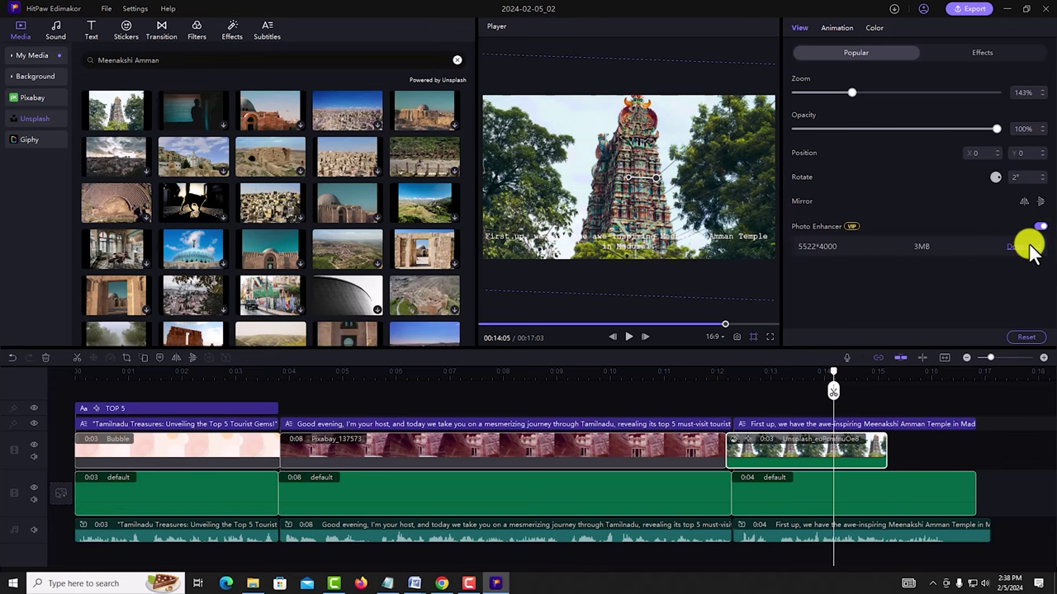
pyautogui.click(1029, 247)
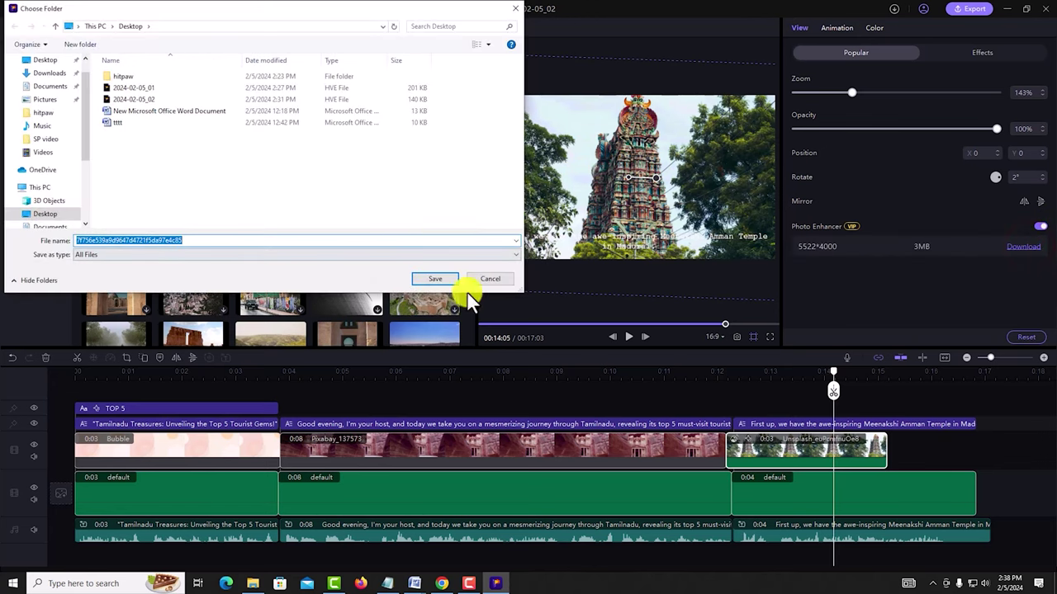
pyautogui.click(489, 279)
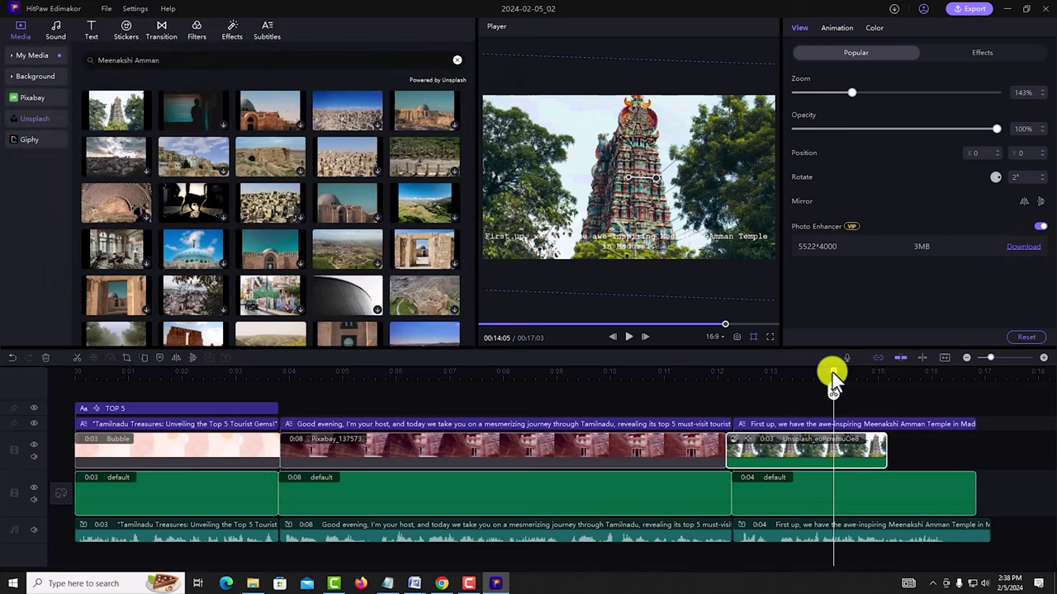
# Add the YouTube Subscription sticker from the Subscribe category and move its clip to the start of the timeline
pyautogui.moveTo(832, 372); pyautogui.dragTo(619, 372)
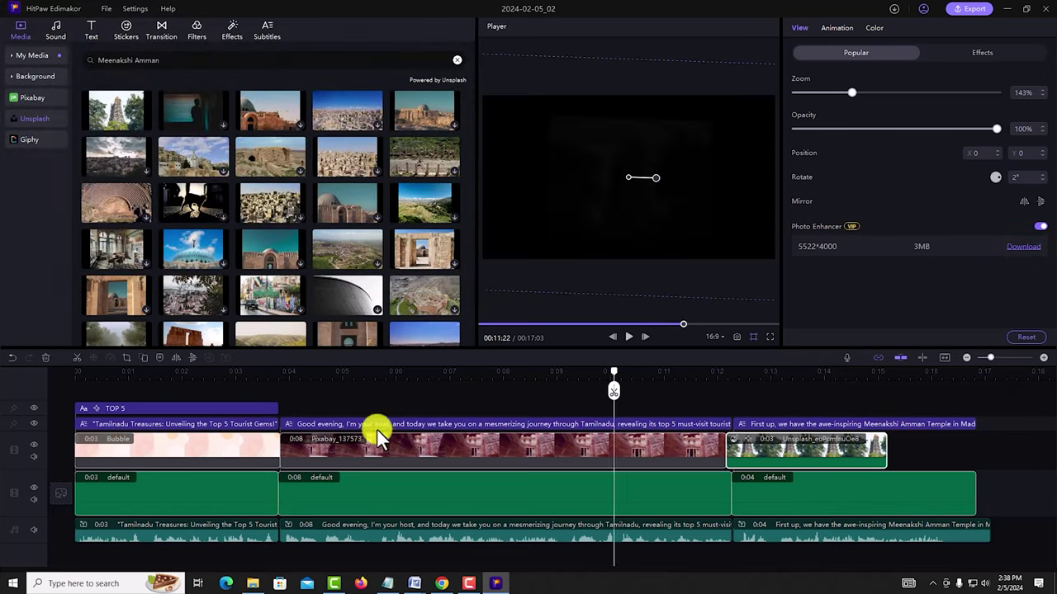
pyautogui.click(199, 424)
pyautogui.click(354, 423)
pyautogui.click(419, 424)
pyautogui.moveTo(419, 424); pyautogui.dragTo(156, 425)
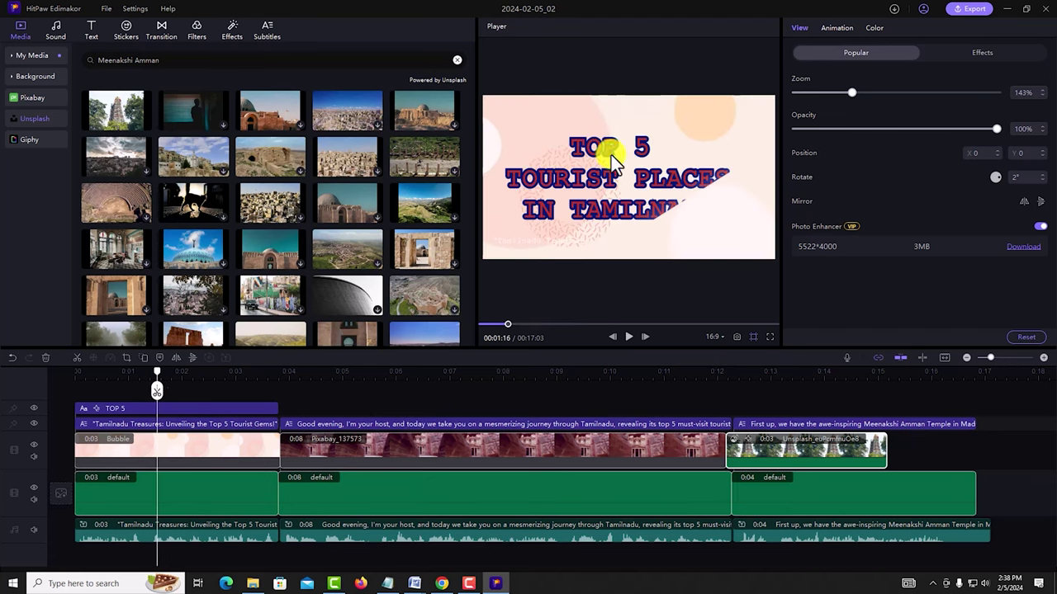
pyautogui.click(125, 32)
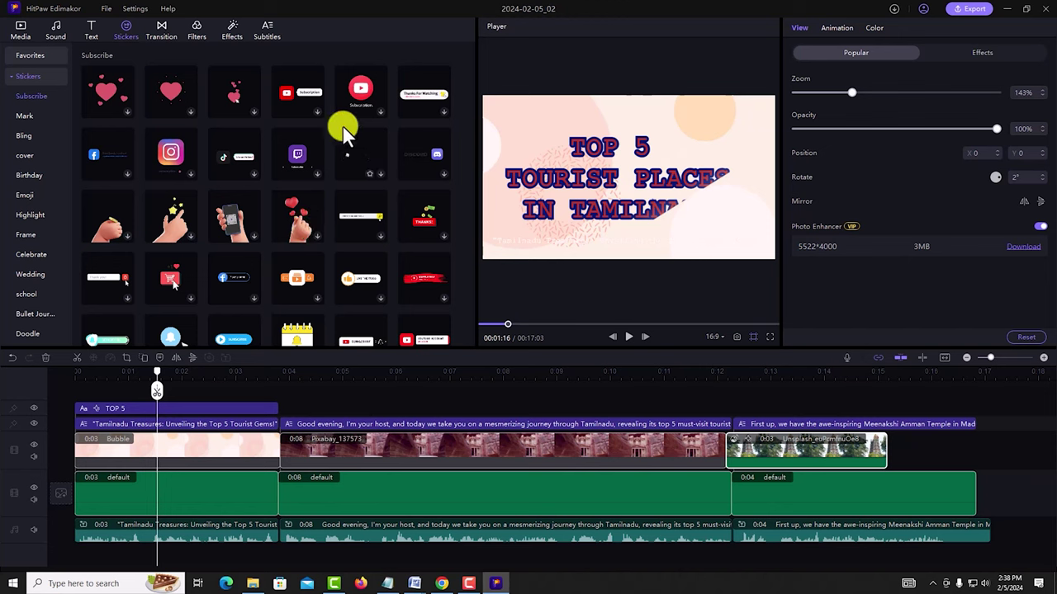
pyautogui.click(316, 113)
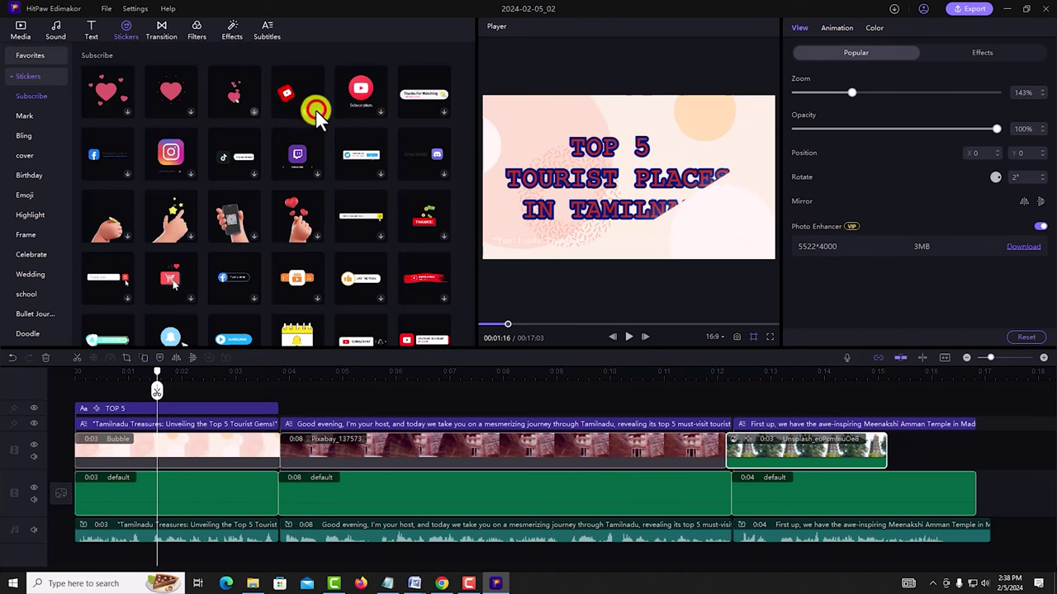
pyautogui.click(316, 114)
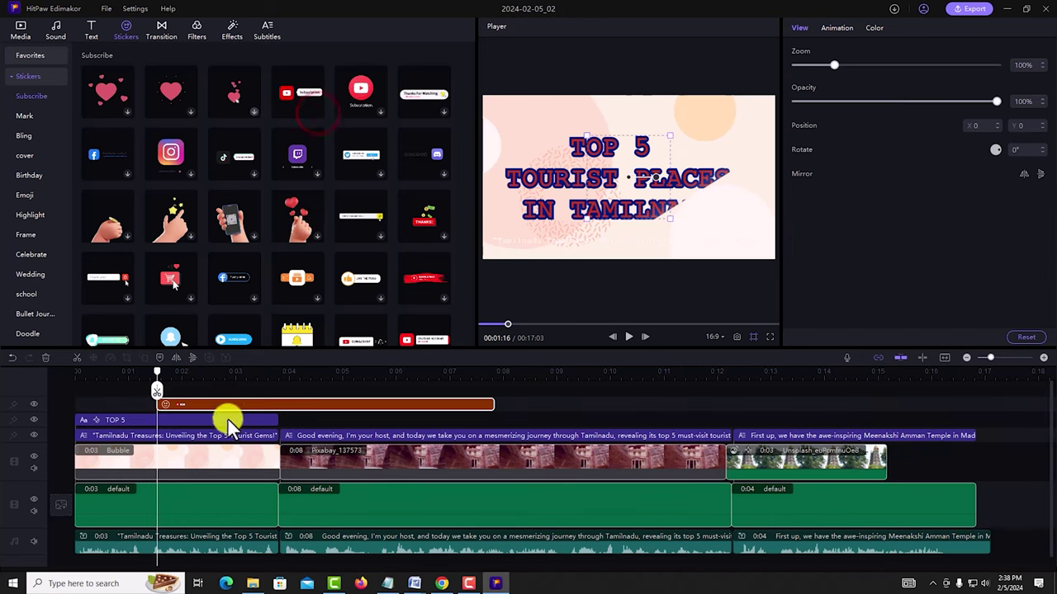
pyautogui.moveTo(222, 406); pyautogui.dragTo(29, 401)
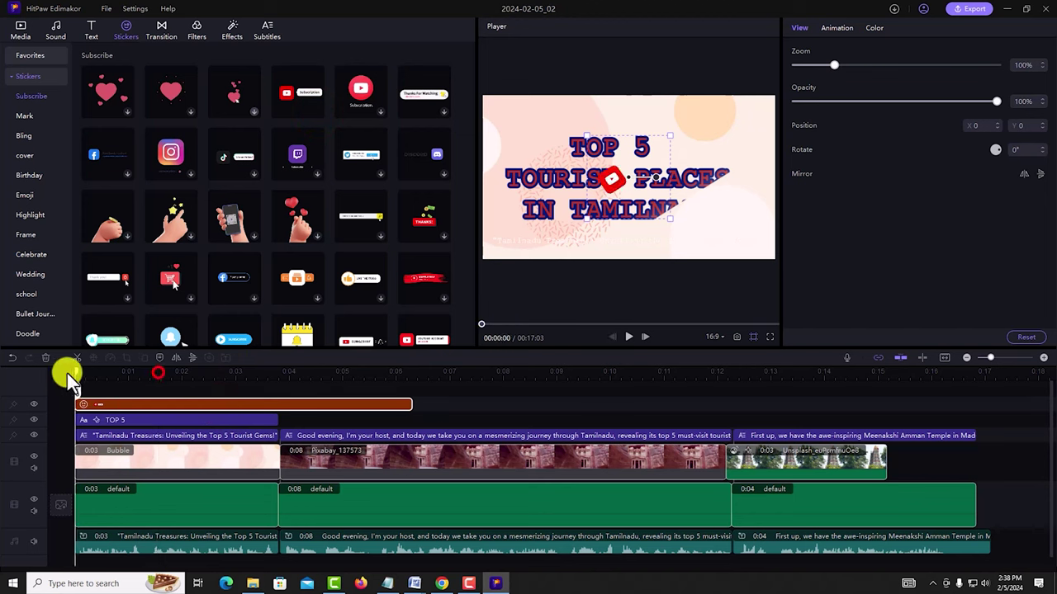
# Scale the Subscription sticker to 89% and place it centred below the title at position X 0, Y -470
pyautogui.moveTo(119, 373); pyautogui.dragTo(223, 377)
pyautogui.moveTo(555, 209); pyautogui.dragTo(515, 233)
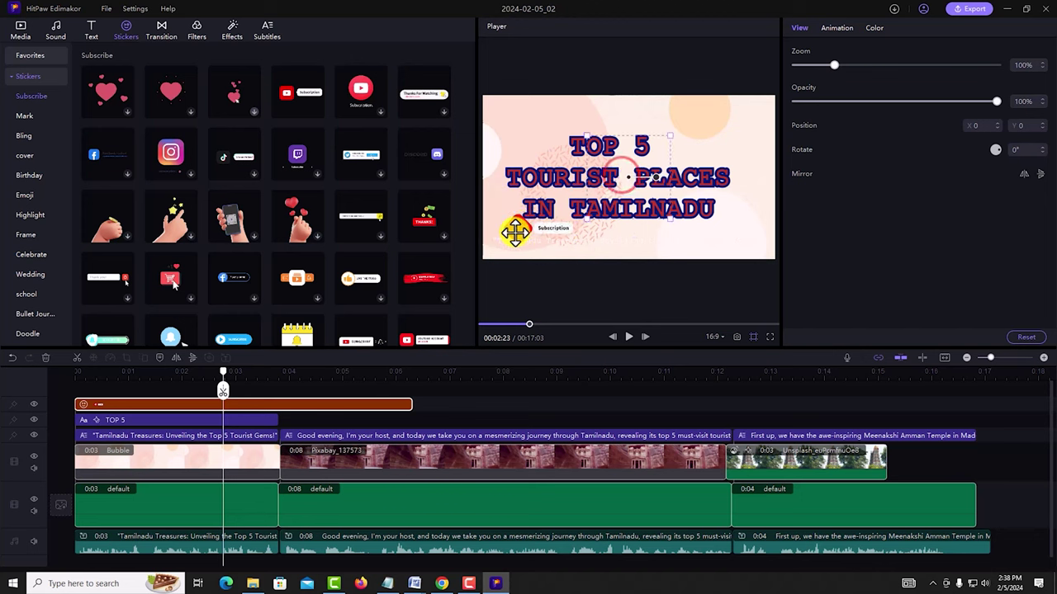
pyautogui.moveTo(204, 404)
pyautogui.mouseDown()
pyautogui.moveTo(287, 407)
pyautogui.moveTo(214, 410)
pyautogui.mouseUp()
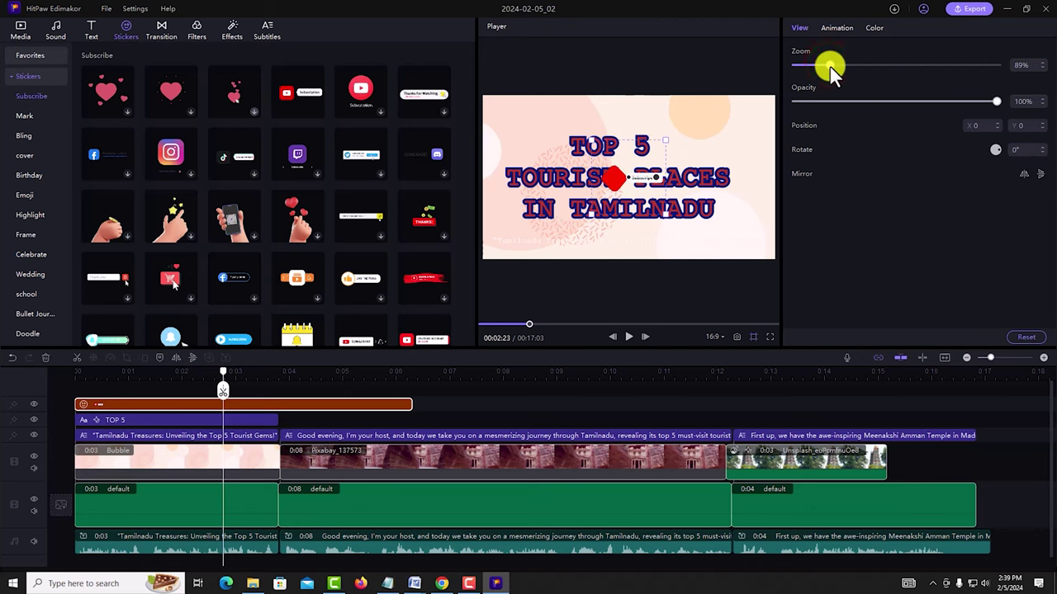
pyautogui.moveTo(612, 178); pyautogui.dragTo(613, 248)
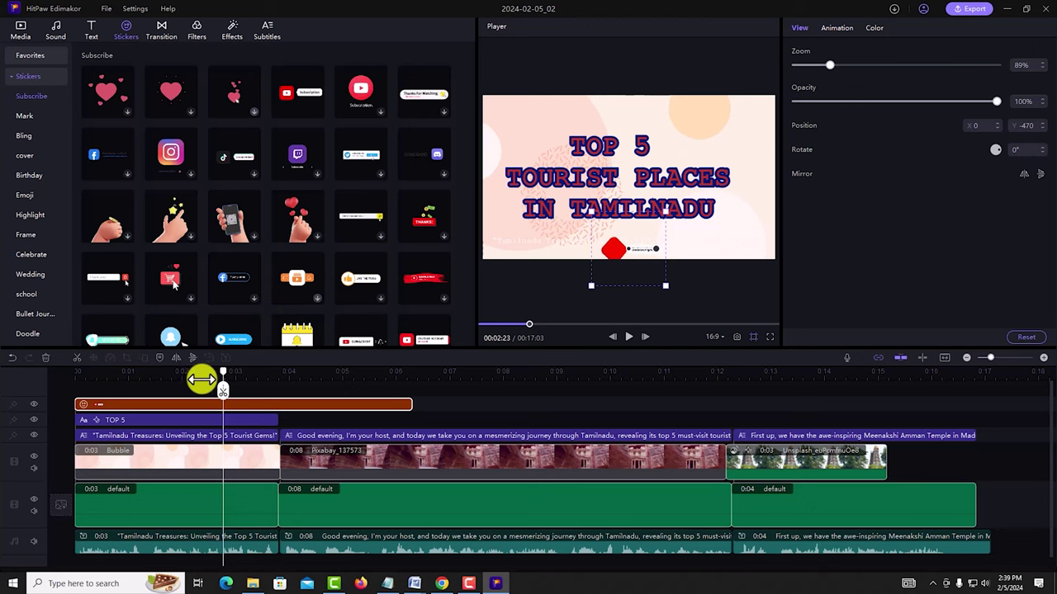
# Shorten the Subscription sticker clip to end with the opening segment and preview it over the title
pyautogui.moveTo(410, 404); pyautogui.dragTo(280, 404)
pyautogui.moveTo(128, 373)
pyautogui.mouseDown()
pyautogui.moveTo(88, 370)
pyautogui.moveTo(217, 371)
pyautogui.moveTo(139, 372)
pyautogui.mouseUp()
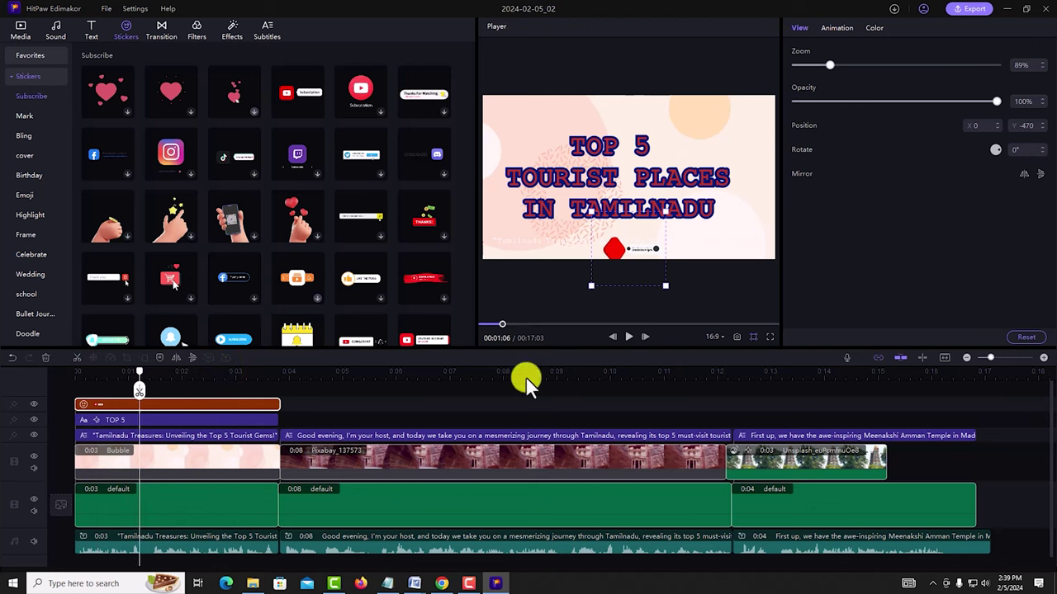
pyautogui.click(629, 337)
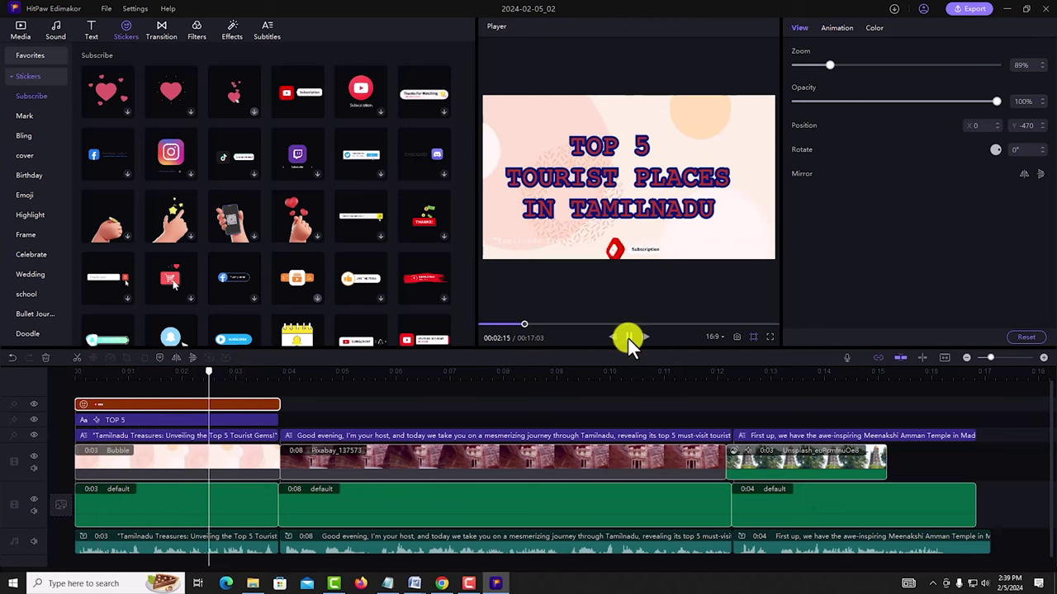
pyautogui.click(628, 337)
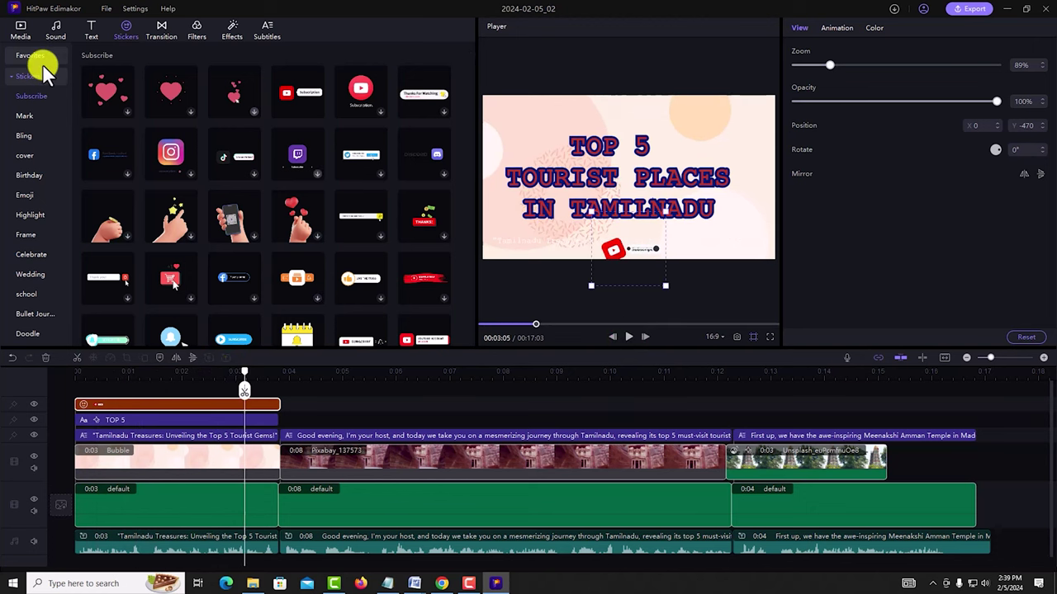
# Browse the Giphy stickers, place the good morning bird above the start of Pixabay_137573, and play from just before it
pyautogui.click(20, 30)
pyautogui.click(29, 139)
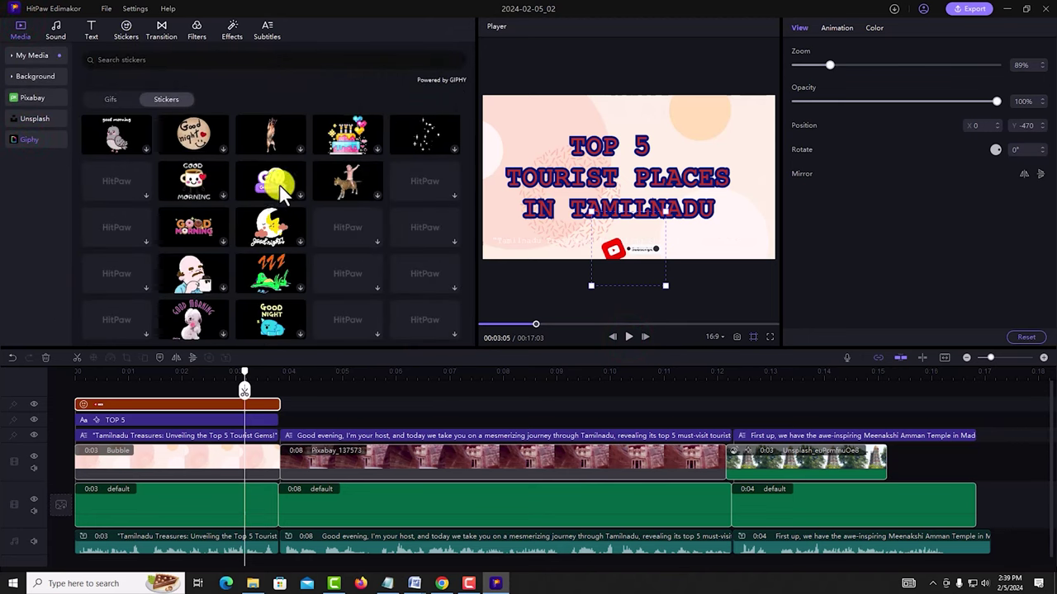
pyautogui.scroll(-3, 344, 230)
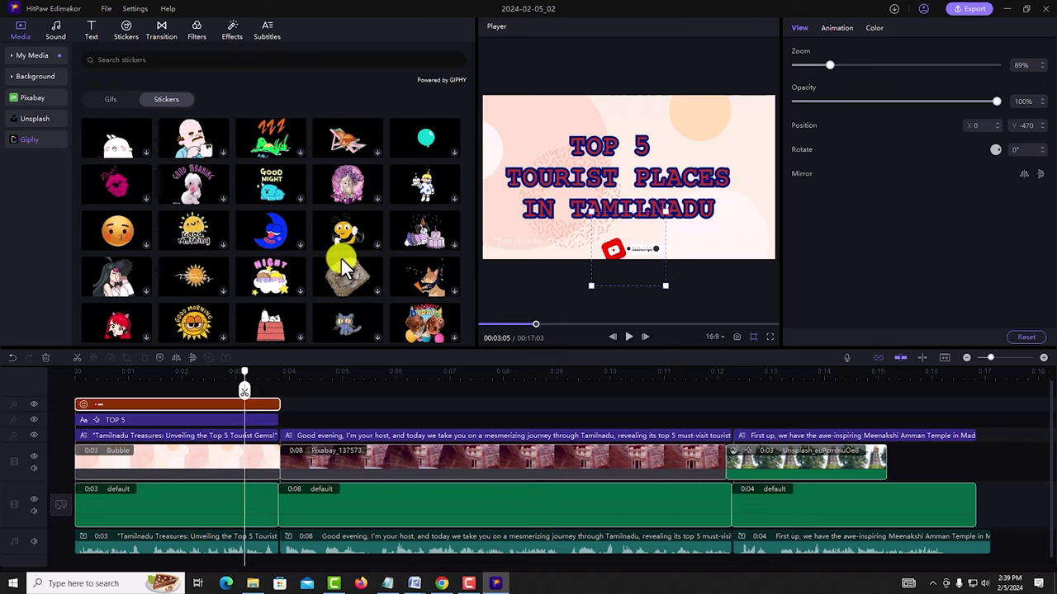
pyautogui.scroll(-5, 340, 259)
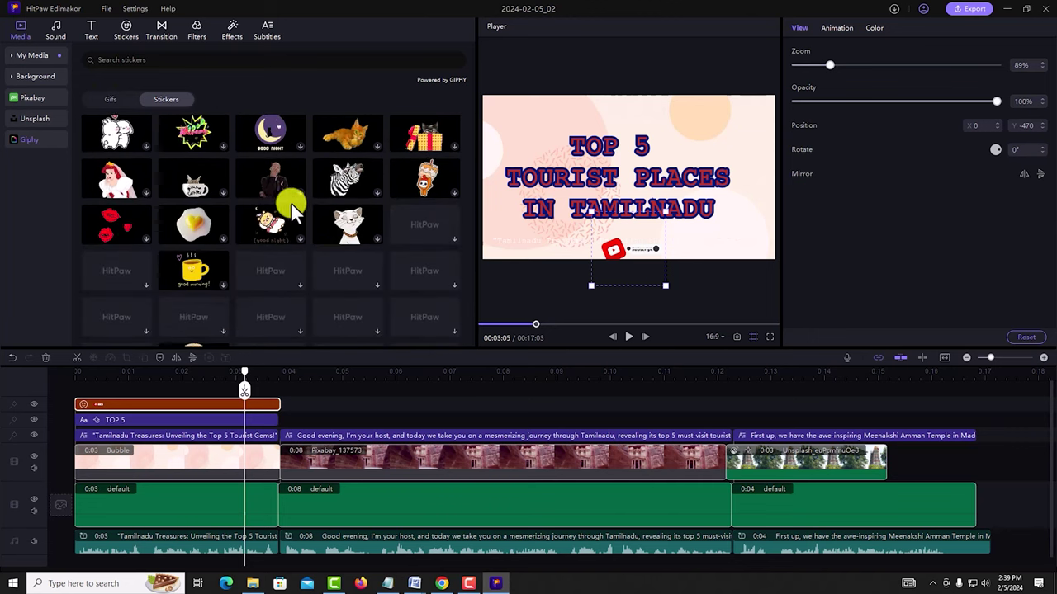
pyautogui.scroll(-5, 292, 206)
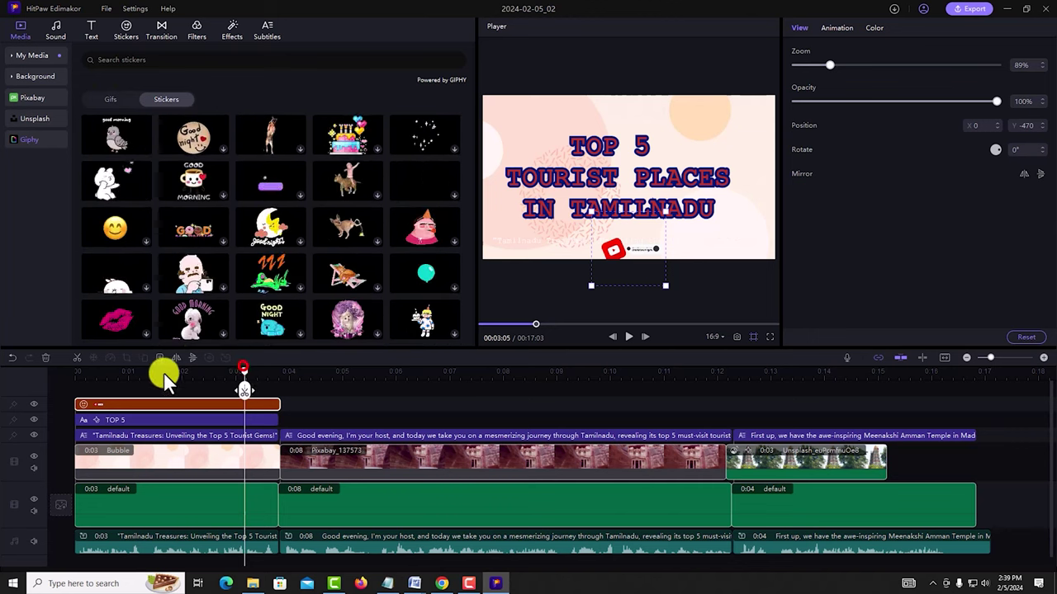
pyautogui.moveTo(246, 373); pyautogui.dragTo(337, 378)
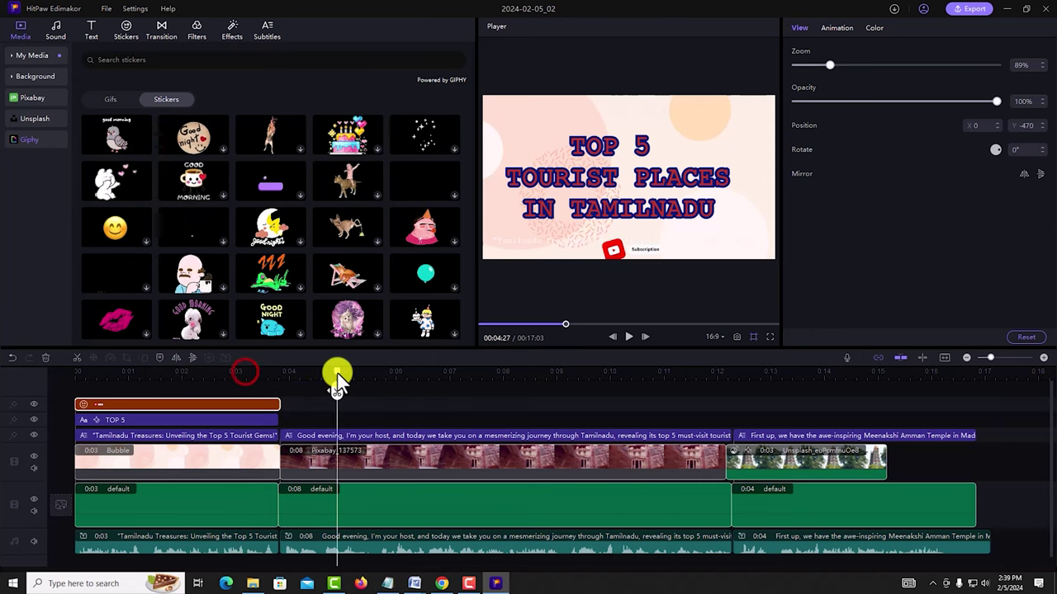
pyautogui.moveTo(389, 424); pyautogui.dragTo(317, 422)
pyautogui.moveTo(337, 372); pyautogui.dragTo(262, 376)
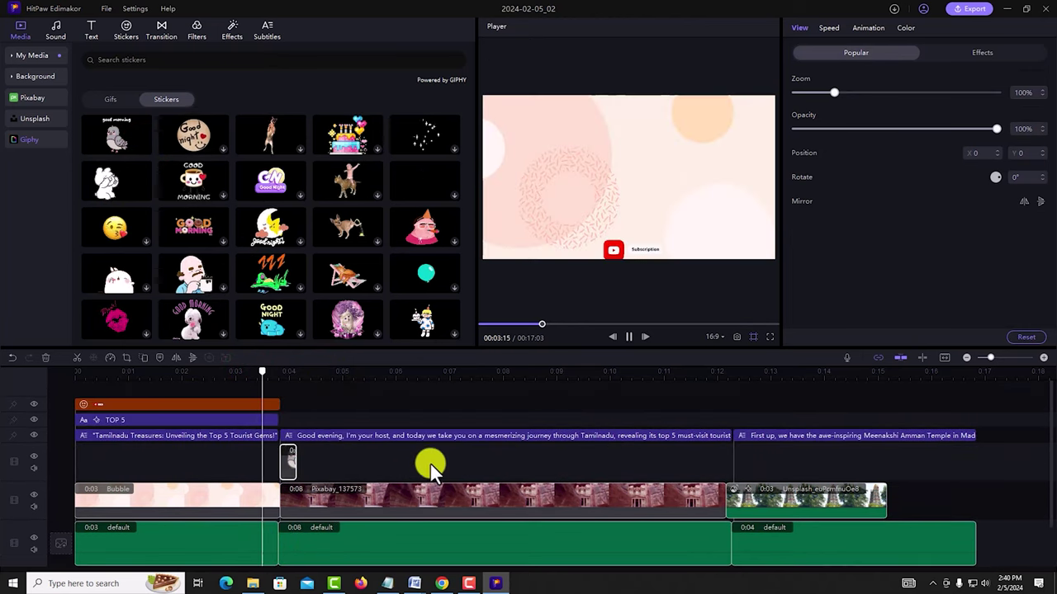
# Review the timeline by previewing several points and inspecting the bird sticker, host subtitle, voiceover, Pixabay_137573 and Unsplash clips
pyautogui.moveTo(341, 371); pyautogui.dragTo(372, 455)
pyautogui.click(295, 456)
pyautogui.moveTo(292, 378); pyautogui.dragTo(175, 373)
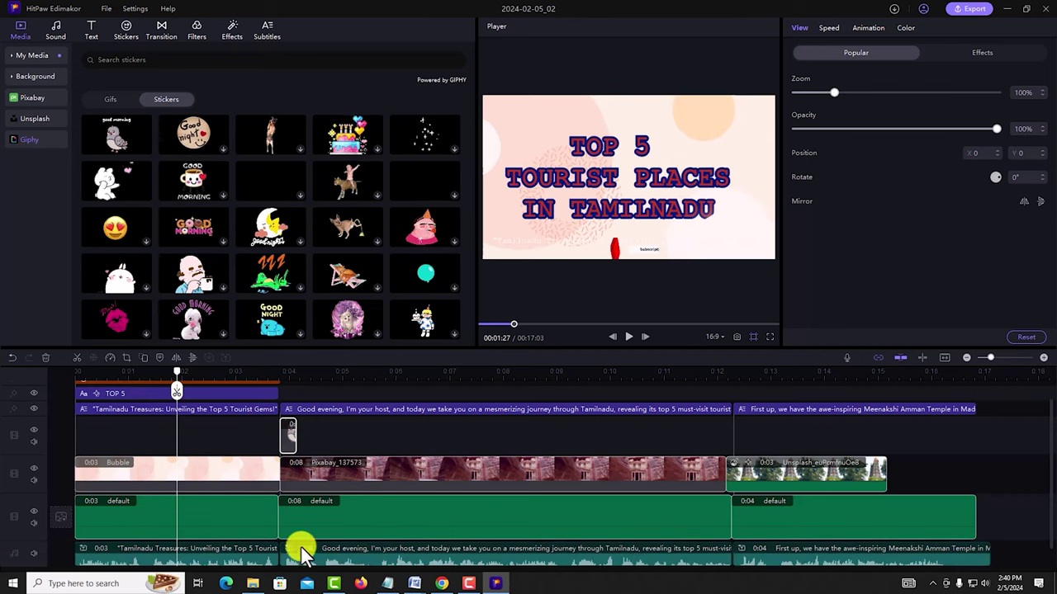
pyautogui.scroll(-1, 297, 528)
pyautogui.click(335, 397)
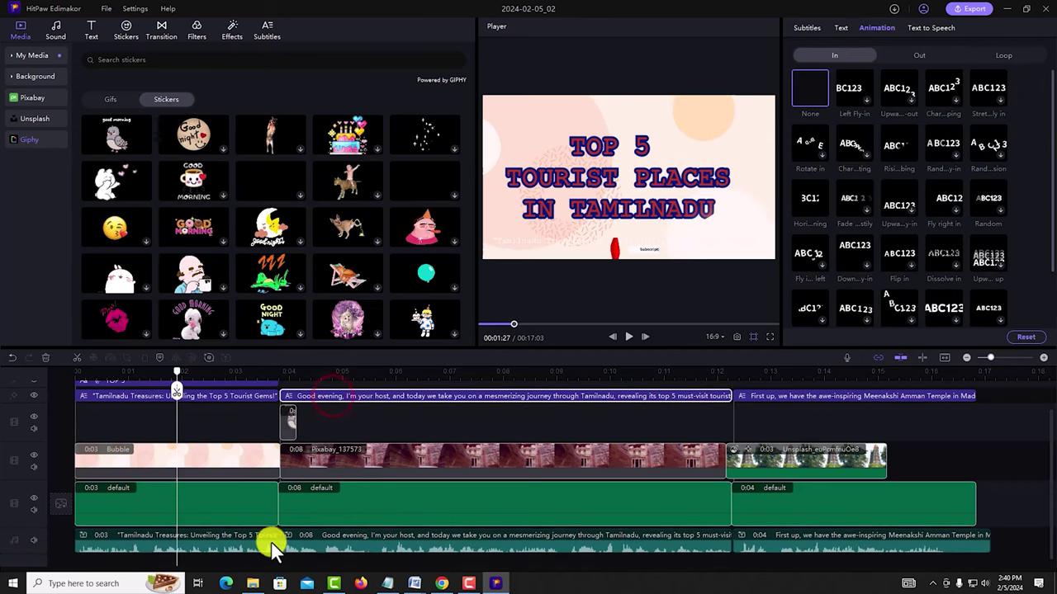
pyautogui.click(342, 545)
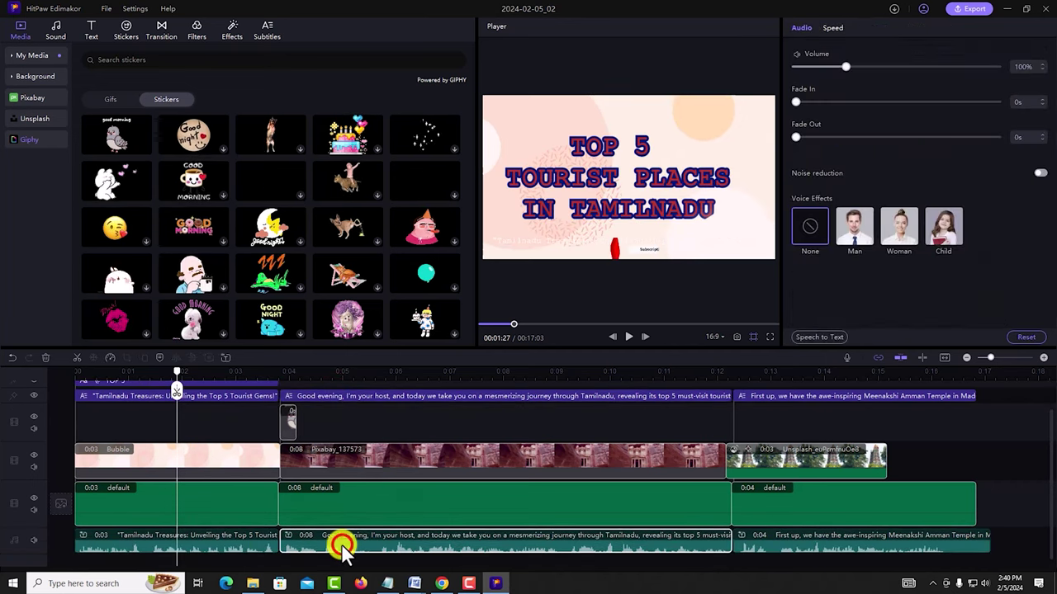
pyautogui.click(369, 460)
pyautogui.click(771, 460)
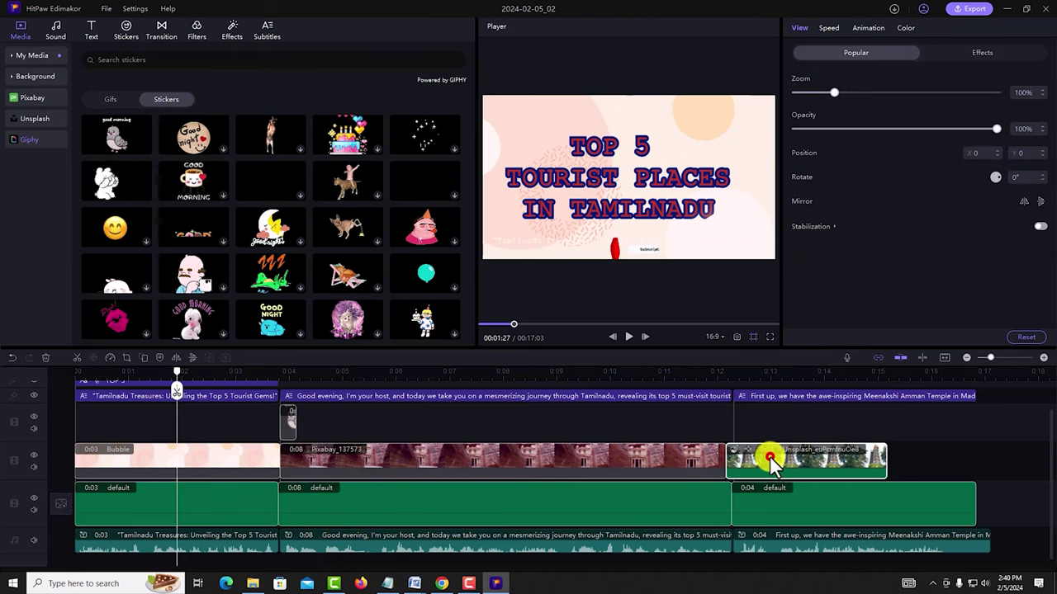
pyautogui.moveTo(176, 371); pyautogui.dragTo(754, 372)
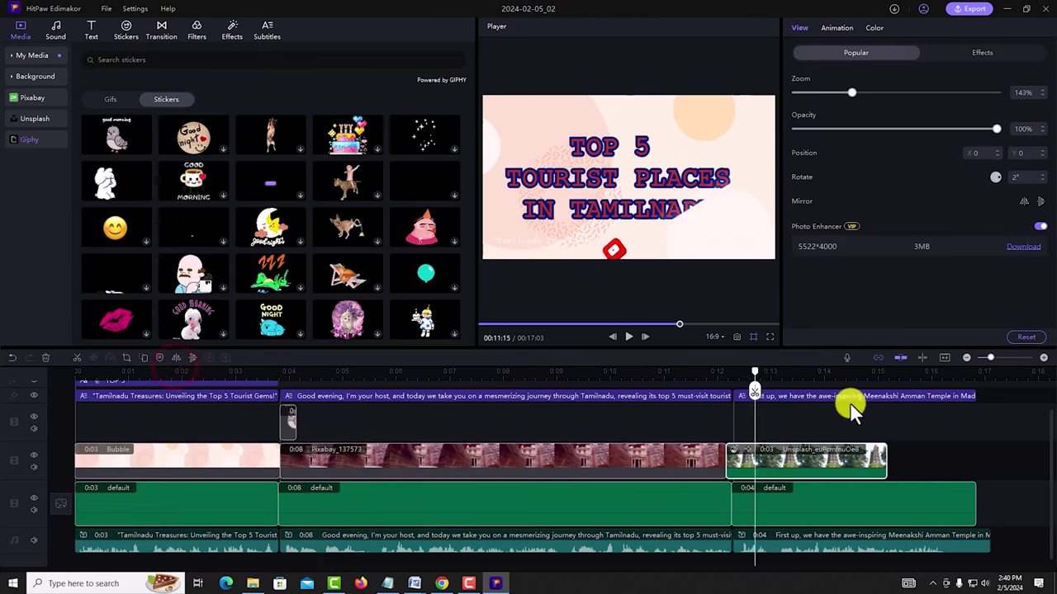
pyautogui.moveTo(850, 403); pyautogui.dragTo(530, 405)
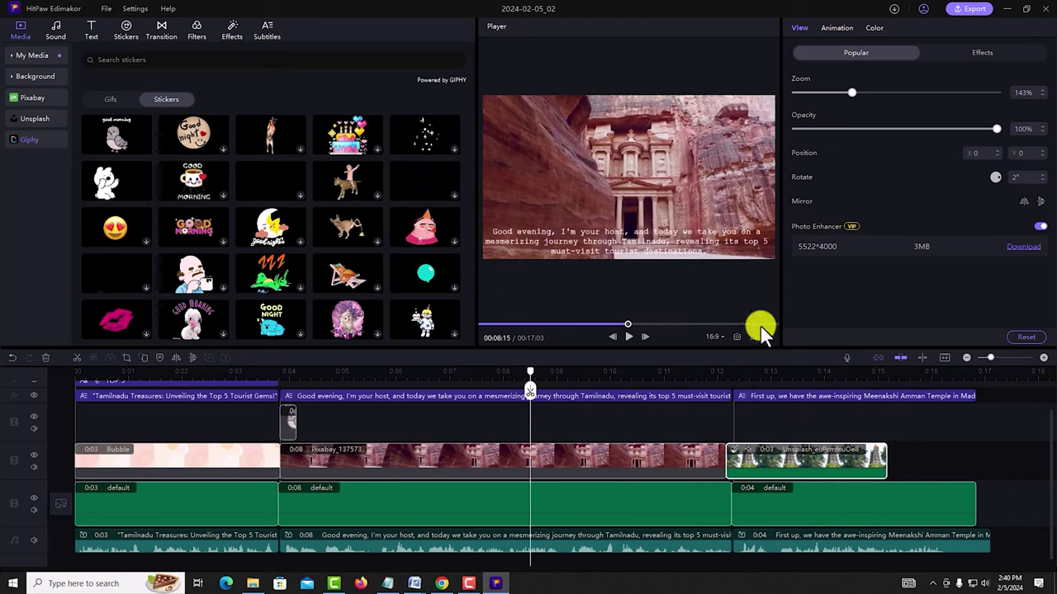
# Add the Trending Sparks effect above Pixabay_137573 and stretch it from about 0:04 to the end of the second subtitle
pyautogui.click(230, 31)
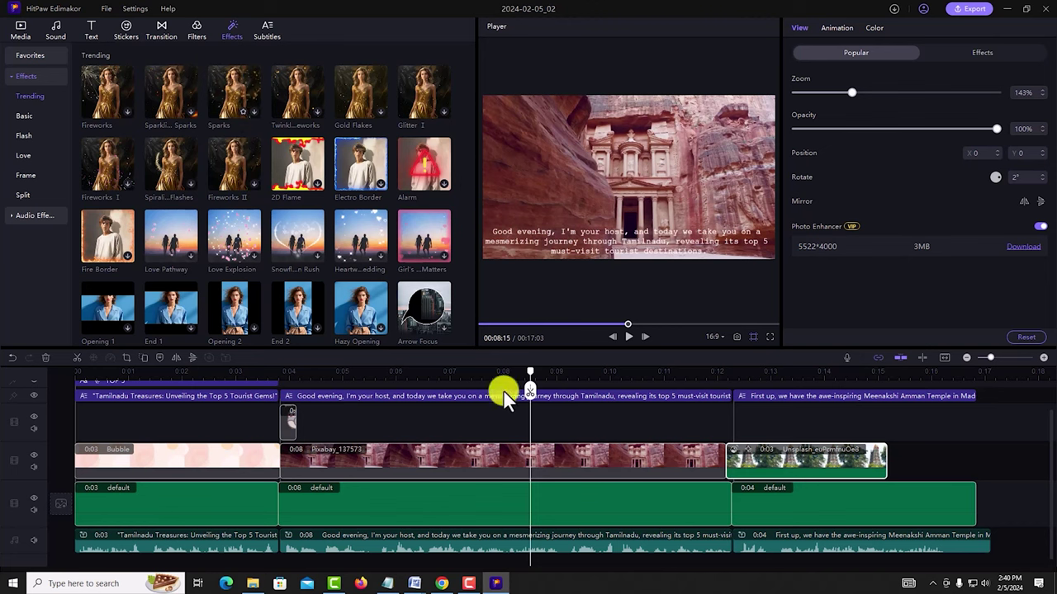
pyautogui.click(254, 112)
pyautogui.scroll(-1, 250, 115)
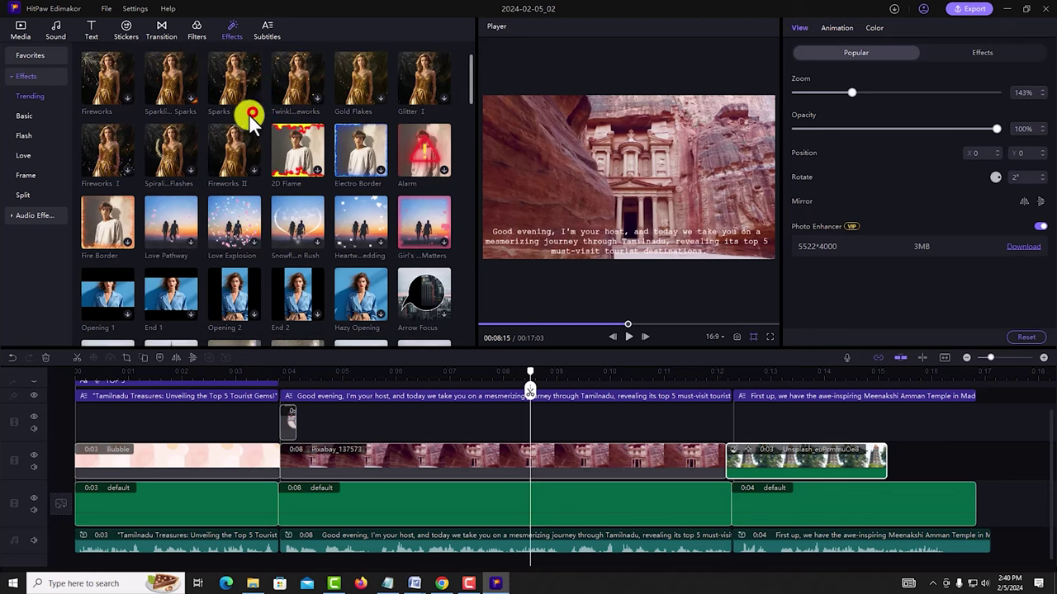
pyautogui.moveTo(249, 116); pyautogui.dragTo(596, 379)
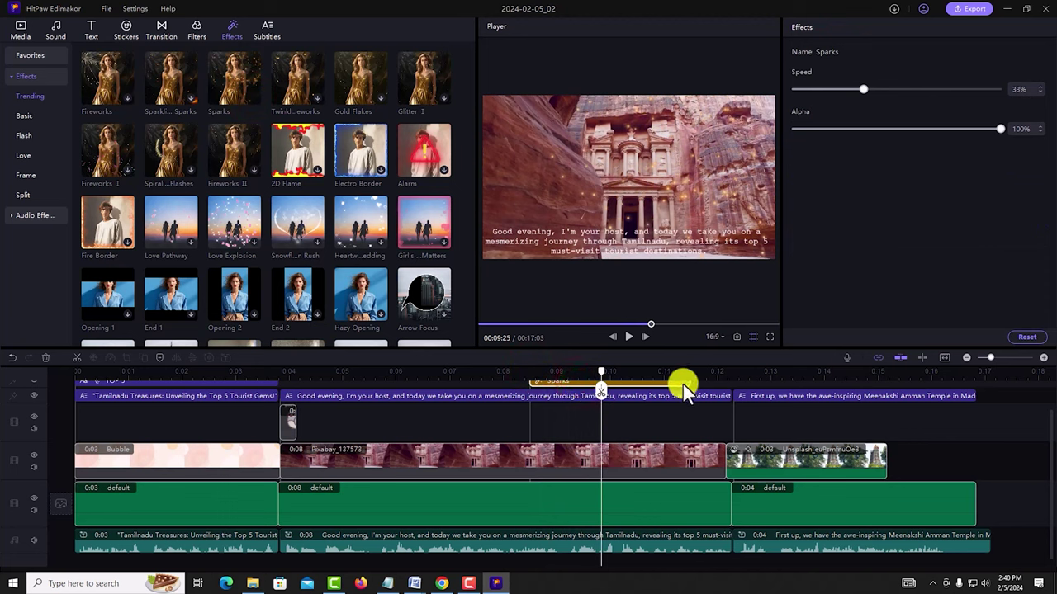
pyautogui.moveTo(683, 384); pyautogui.dragTo(732, 382)
pyautogui.moveTo(529, 382); pyautogui.dragTo(288, 382)
# Set the Sparks effect's speed to 12% and preview it over the Pixabay_137573 footage
pyautogui.click(617, 372)
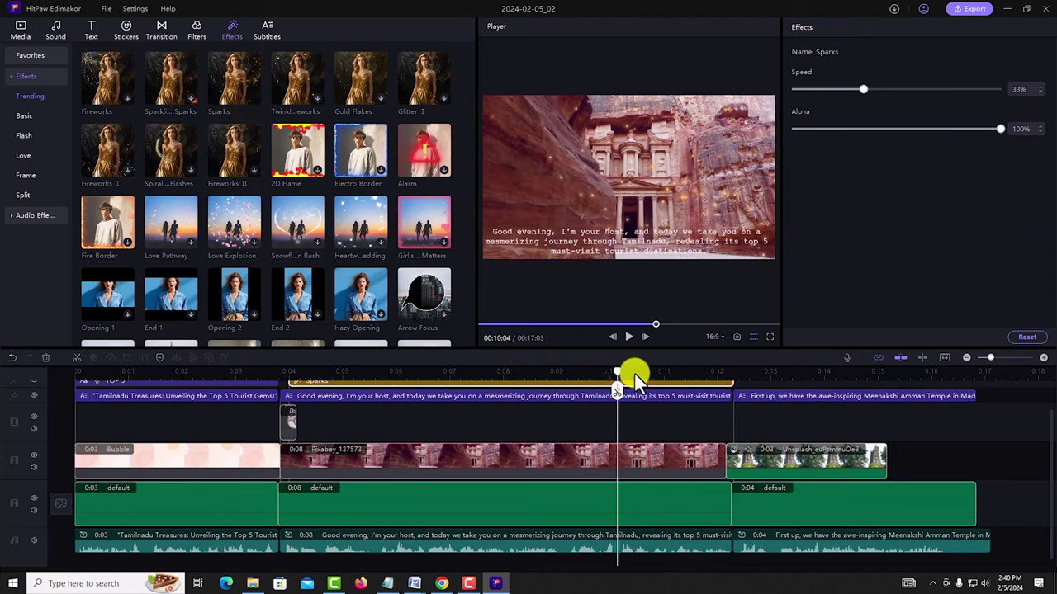
pyautogui.moveTo(634, 373); pyautogui.dragTo(512, 371)
pyautogui.click(553, 373)
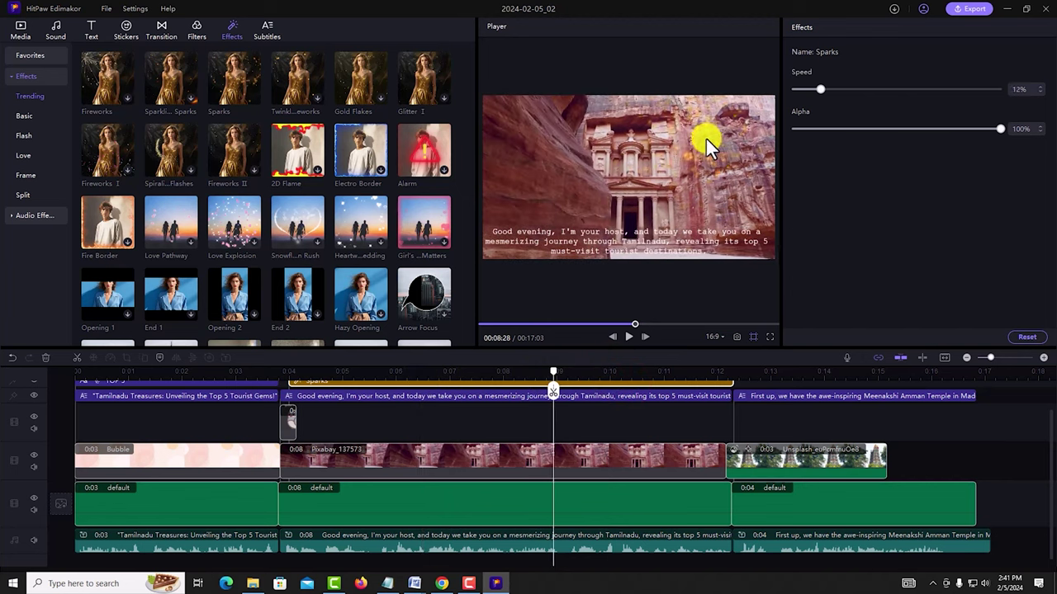
pyautogui.click(553, 373)
# Add the Noise effect and move its clip to about 0:02, so it spans the join between Bubble and Pixabay_137573
pyautogui.scroll(-2, 326, 211)
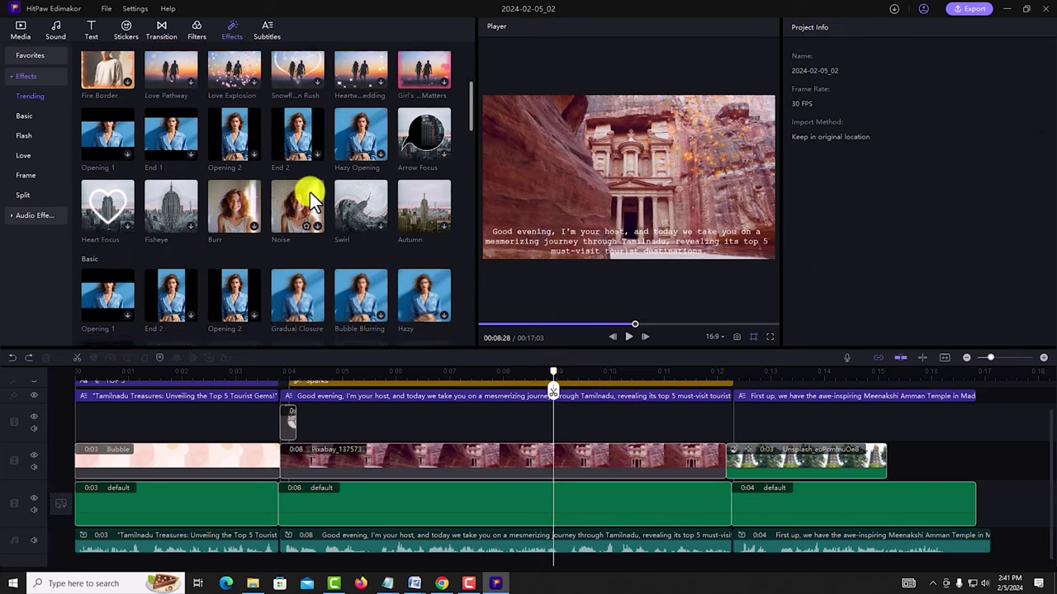
pyautogui.scroll(-1, 310, 181)
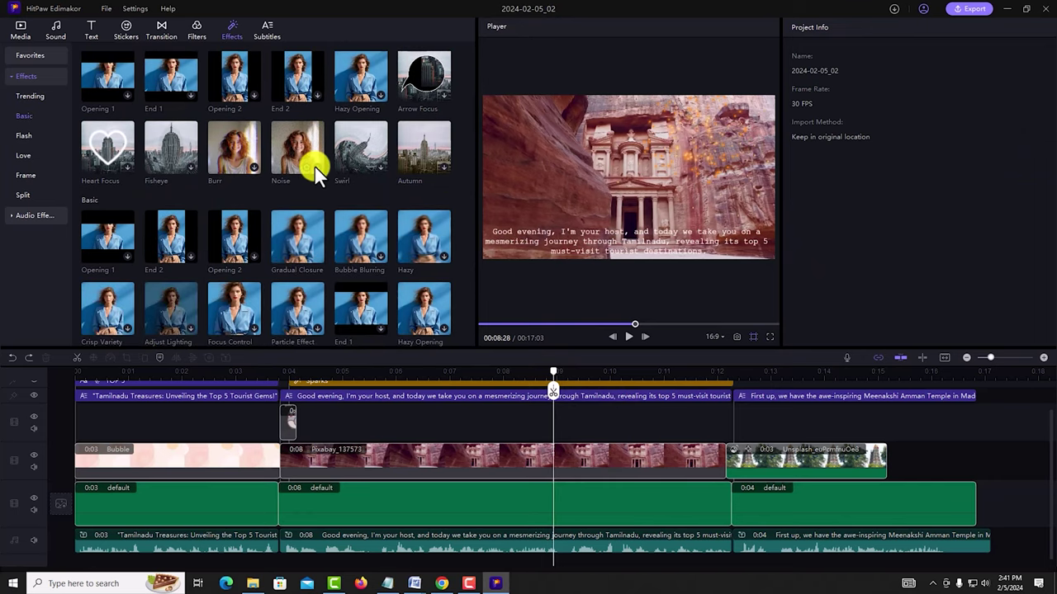
pyautogui.click(312, 166)
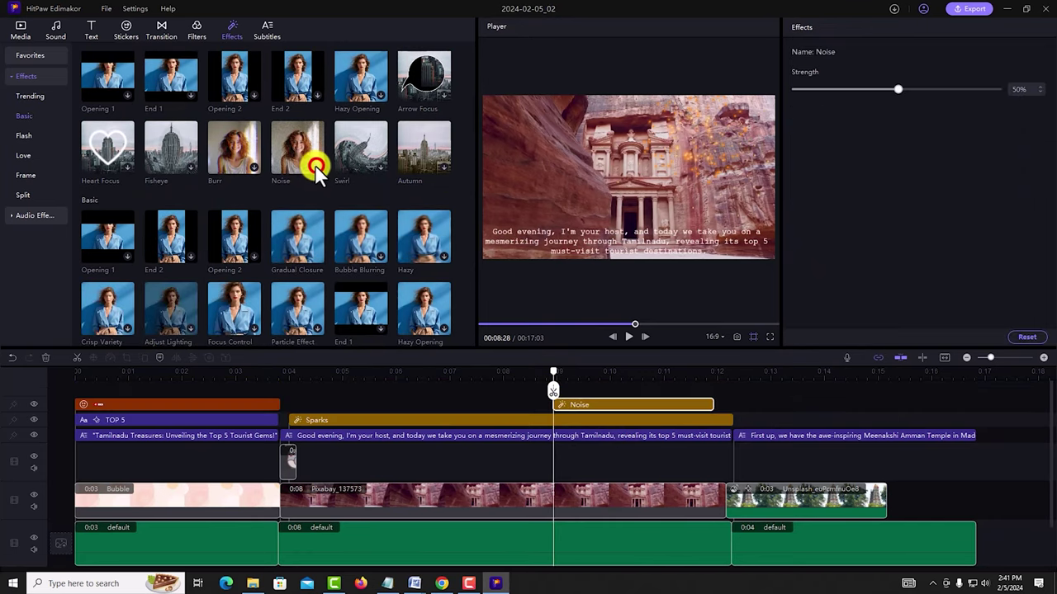
pyautogui.moveTo(315, 167); pyautogui.dragTo(577, 405)
pyautogui.moveTo(127, 387); pyautogui.dragTo(223, 396)
# Play through the Noise effect, set its strength to 30%, and preview the stretch around 0:04 again
pyautogui.moveTo(548, 373); pyautogui.dragTo(179, 370)
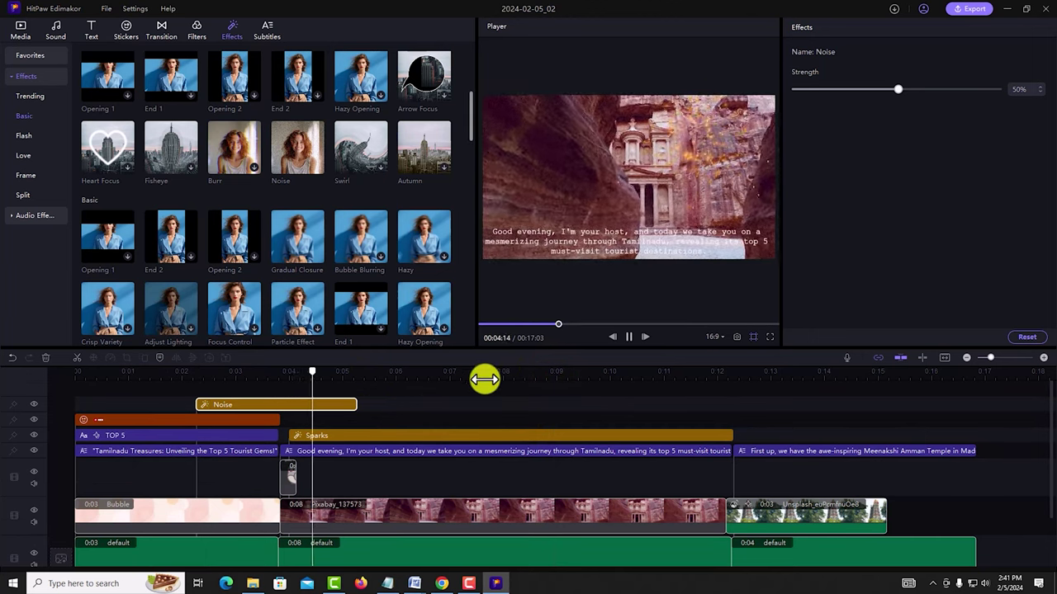
pyautogui.moveTo(898, 89); pyautogui.dragTo(857, 93)
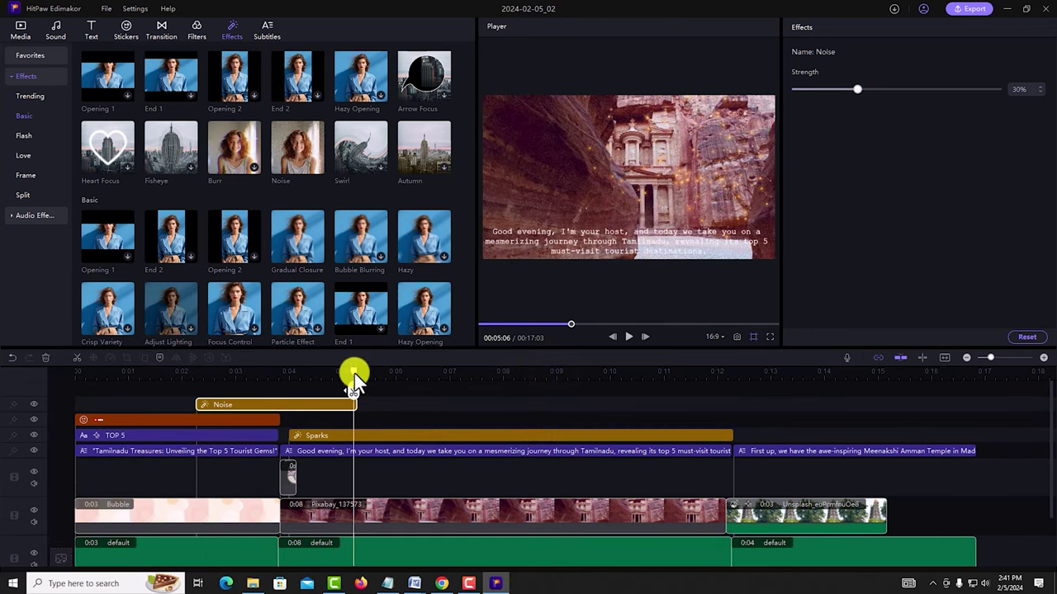
pyautogui.moveTo(355, 373); pyautogui.dragTo(307, 382)
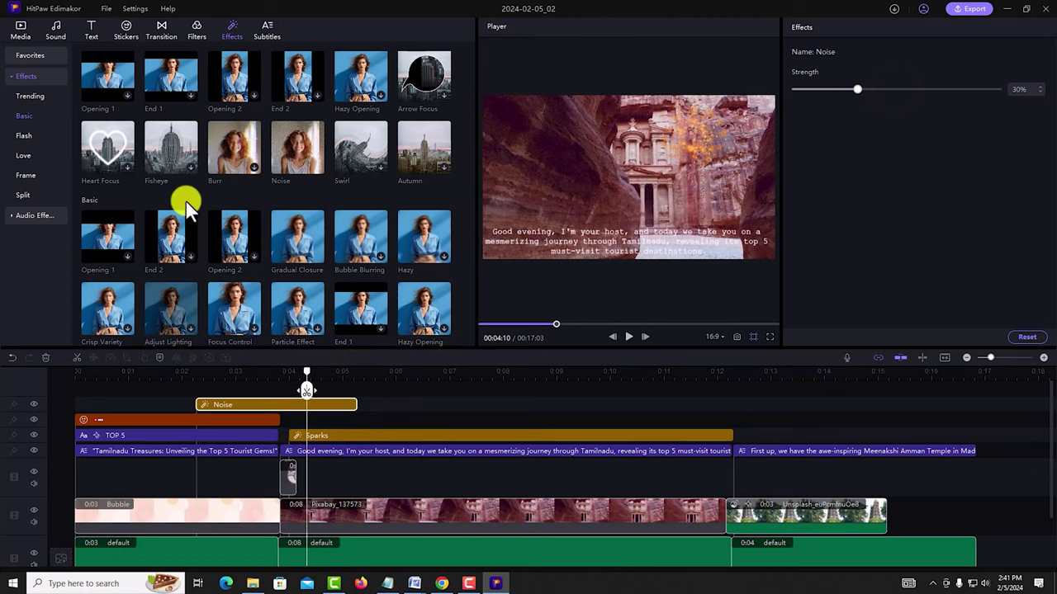
# Apply the Spring_Prelude filter from about 0:04, extend it slightly past the end of Pixabay_137573, and preview it
pyautogui.click(198, 28)
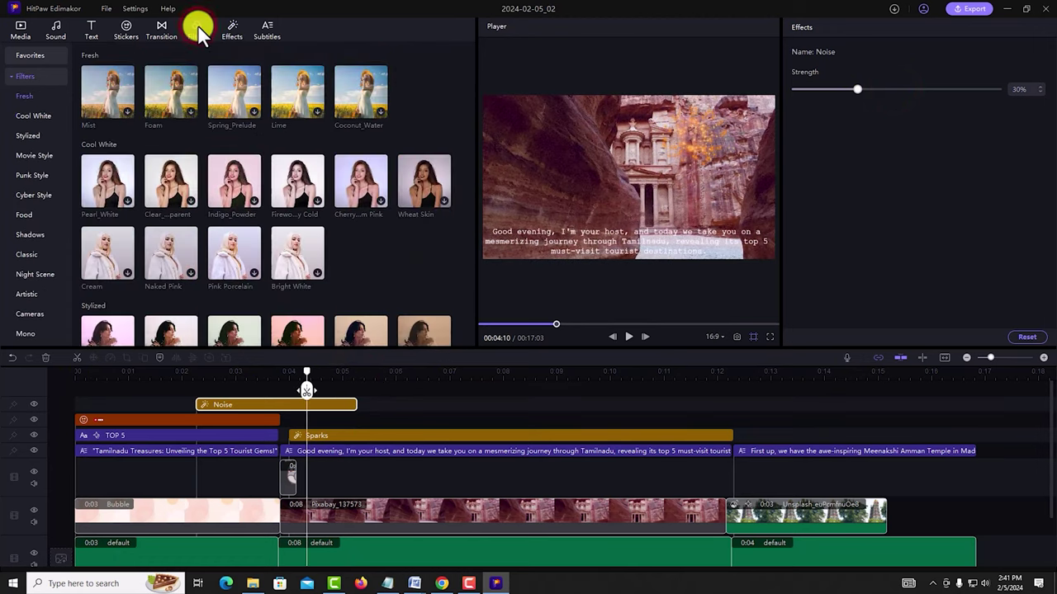
pyautogui.click(239, 179)
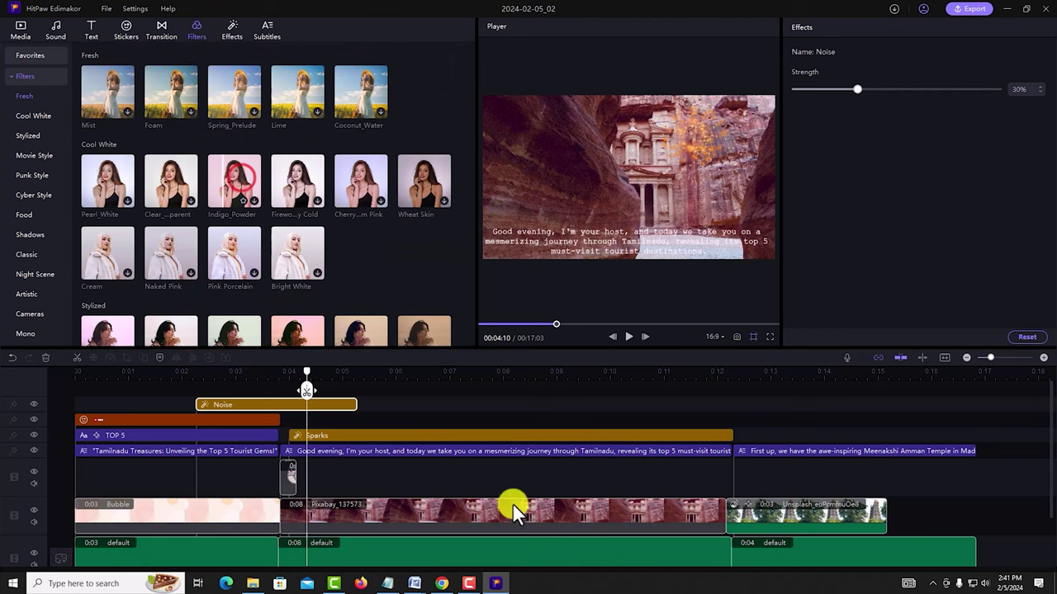
pyautogui.moveTo(250, 122); pyautogui.dragTo(749, 420)
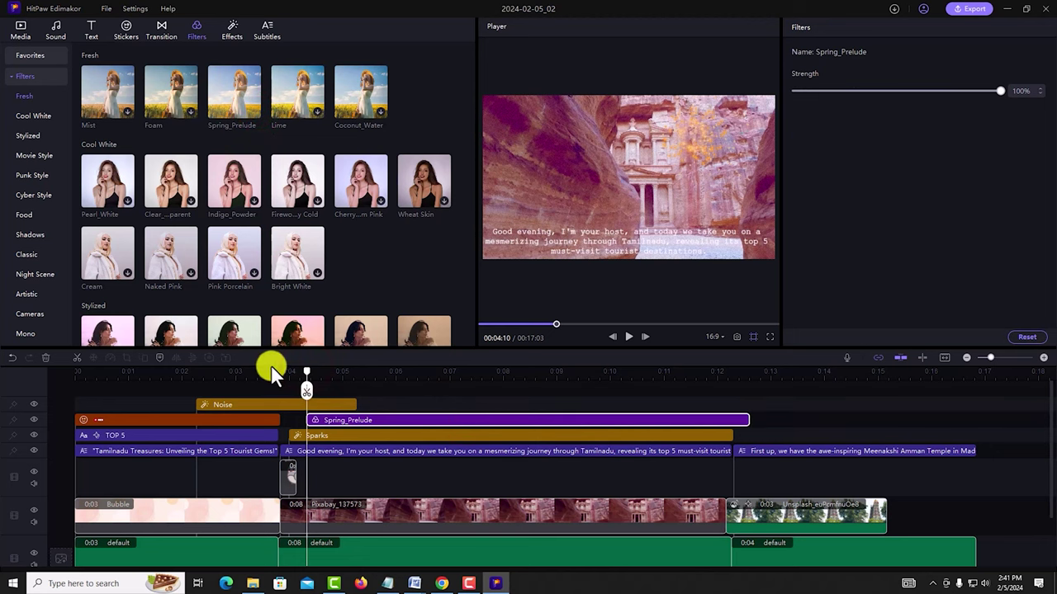
pyautogui.moveTo(306, 370); pyautogui.dragTo(389, 371)
pyautogui.scroll(-1, 273, 174)
pyautogui.scroll(-5, 272, 174)
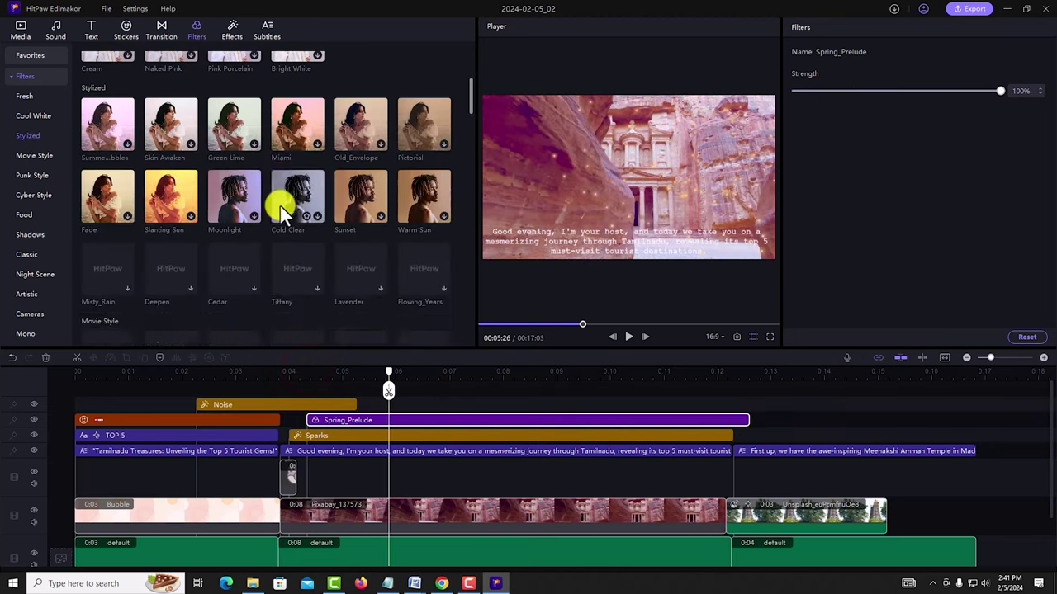
pyautogui.click(264, 33)
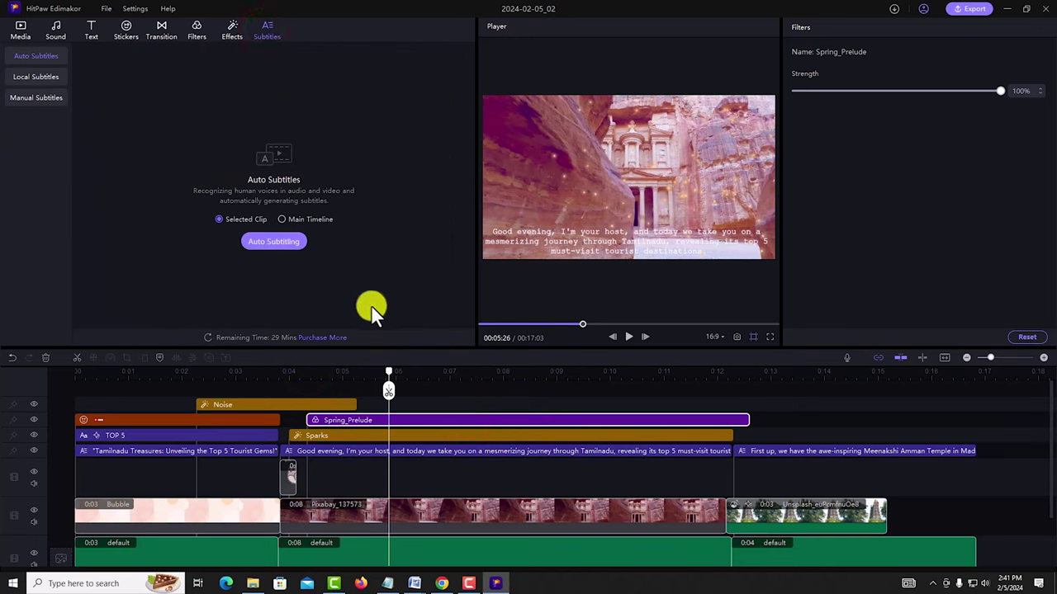
# Add the Flash White transition between the first two default clips and preview across the join
pyautogui.click(161, 30)
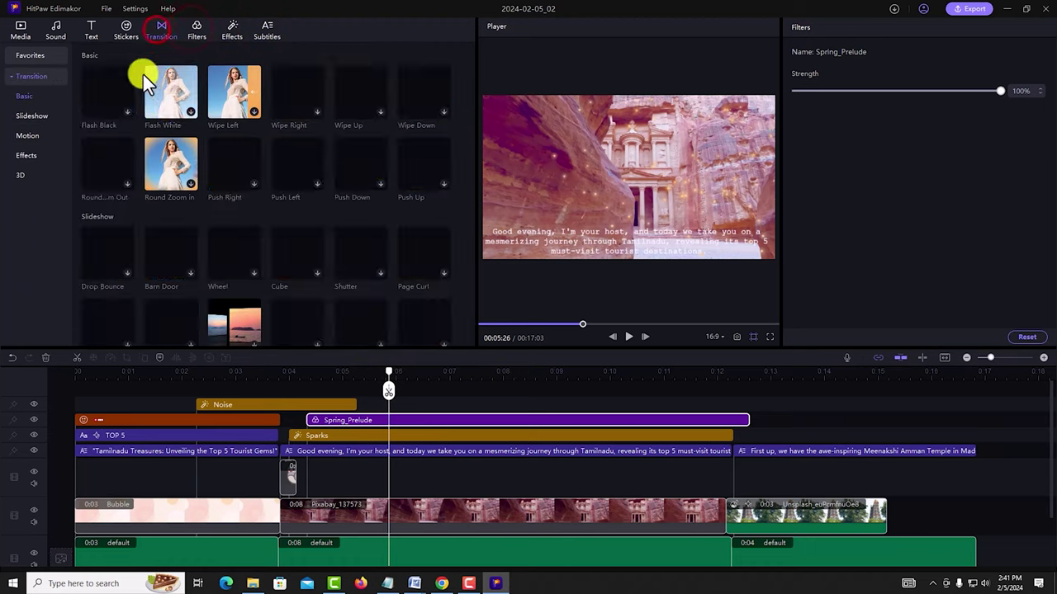
pyautogui.click(188, 121)
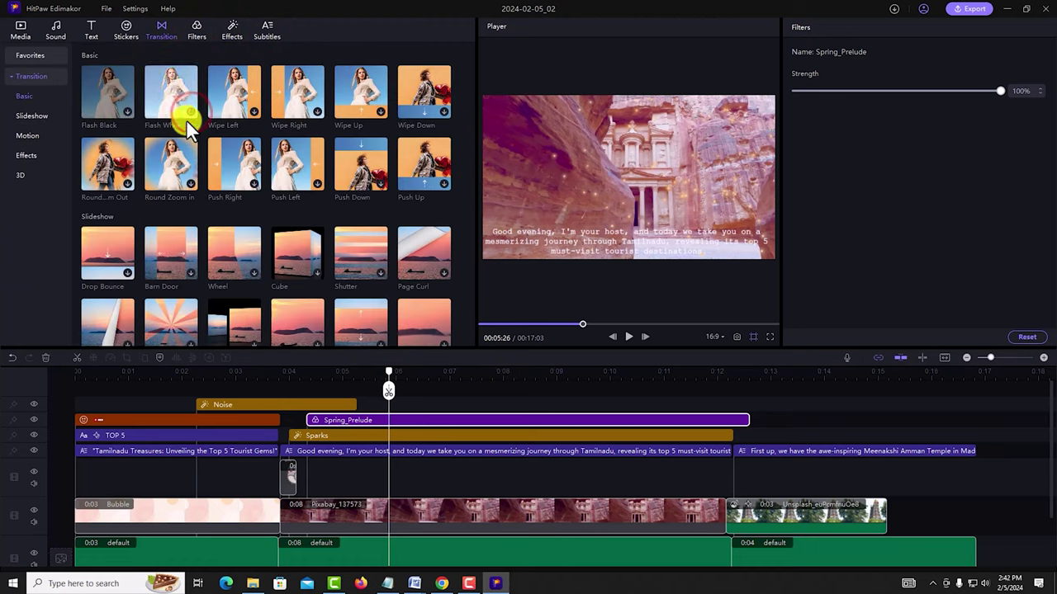
pyautogui.moveTo(189, 115); pyautogui.dragTo(285, 477)
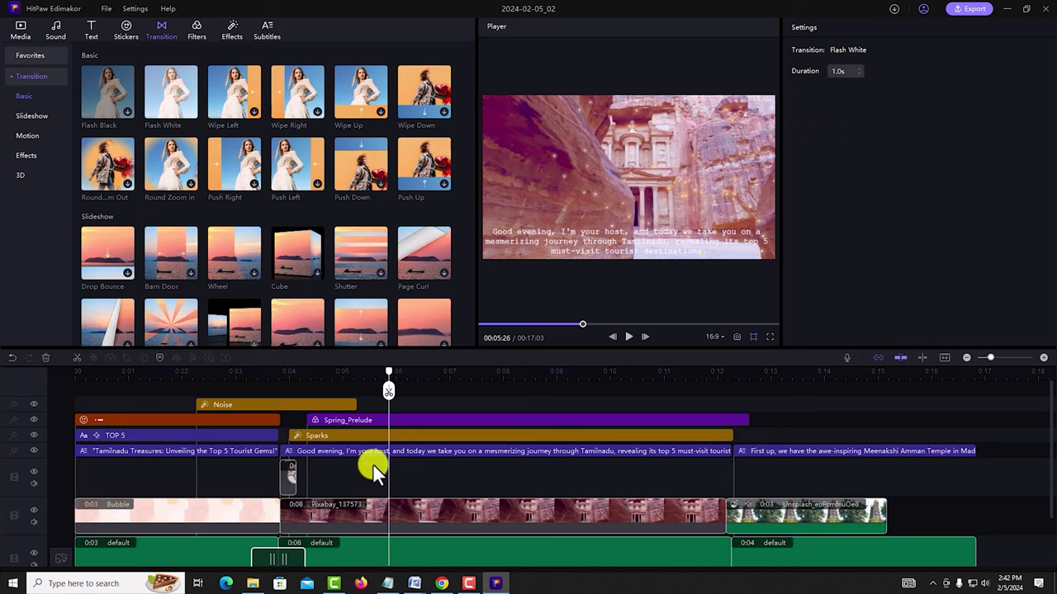
pyautogui.moveTo(387, 371); pyautogui.dragTo(246, 372)
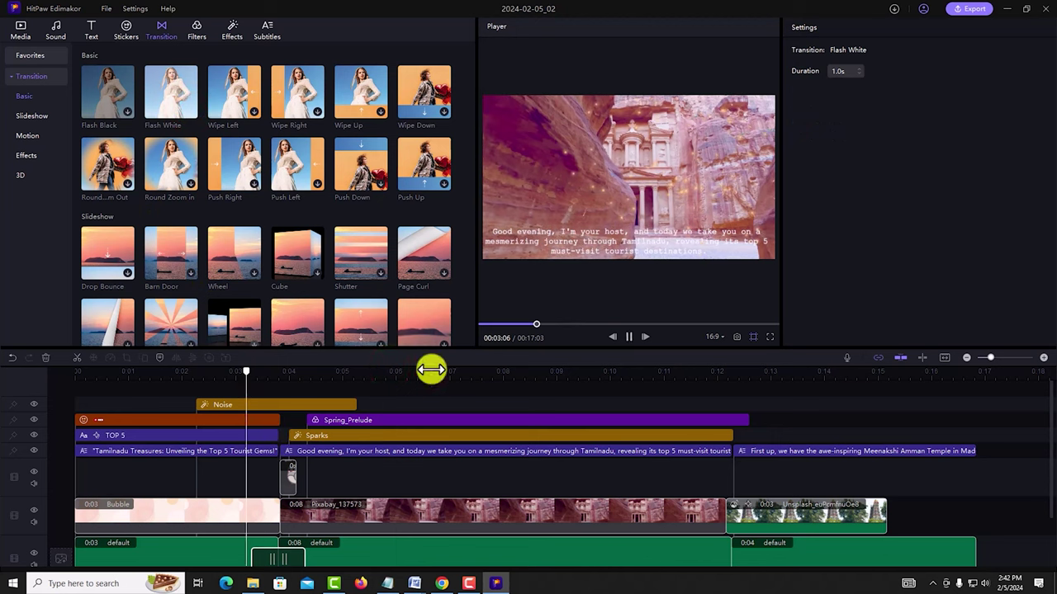
pyautogui.click(360, 373)
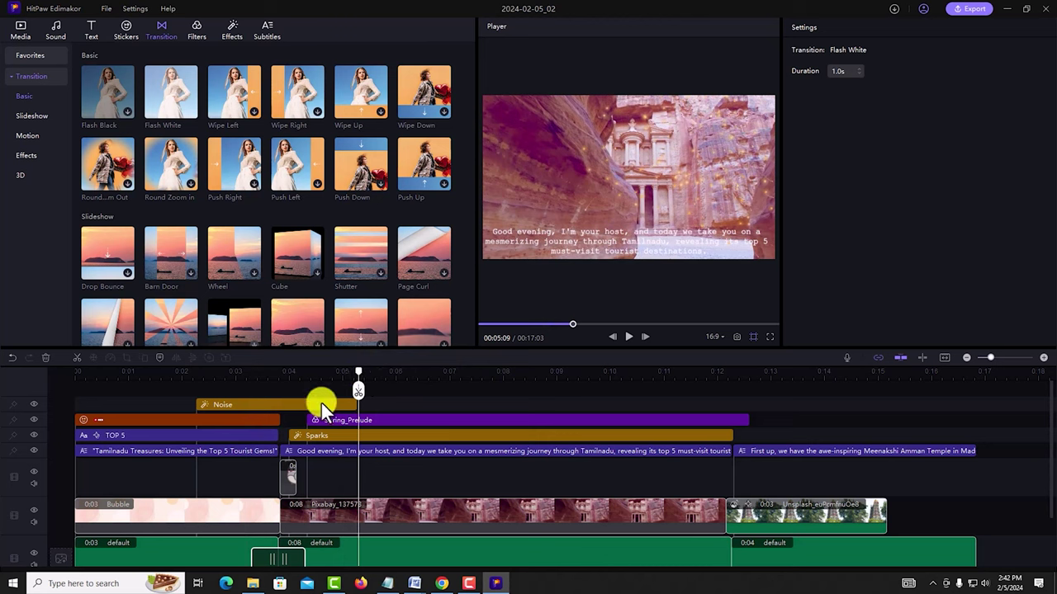
pyautogui.moveTo(356, 370); pyautogui.dragTo(380, 372)
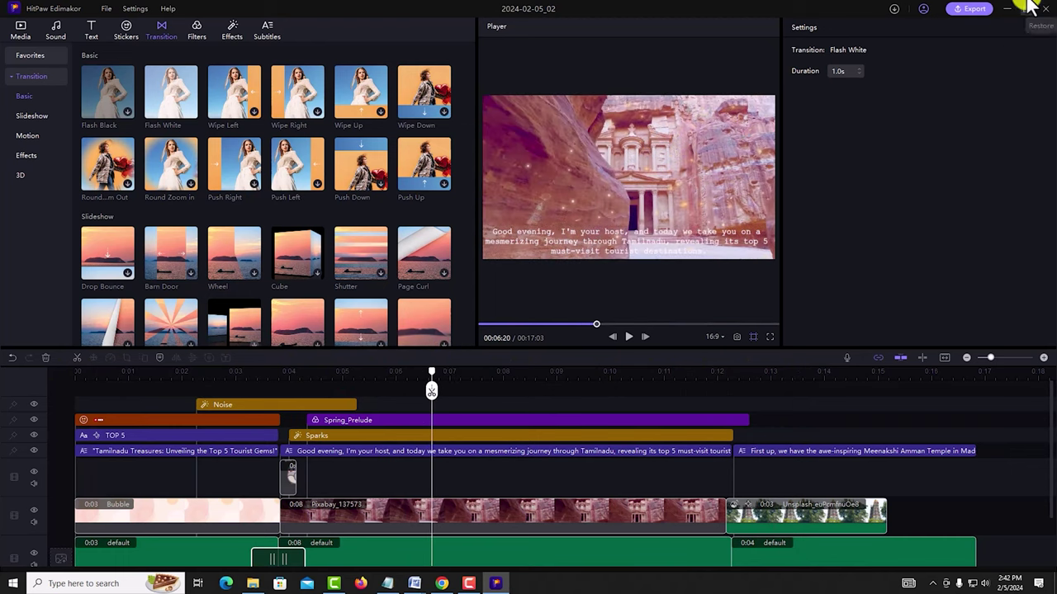
# Open the export settings, name the video Meenakshi Amman, and choose the Desktop as the save folder
pyautogui.click(965, 9)
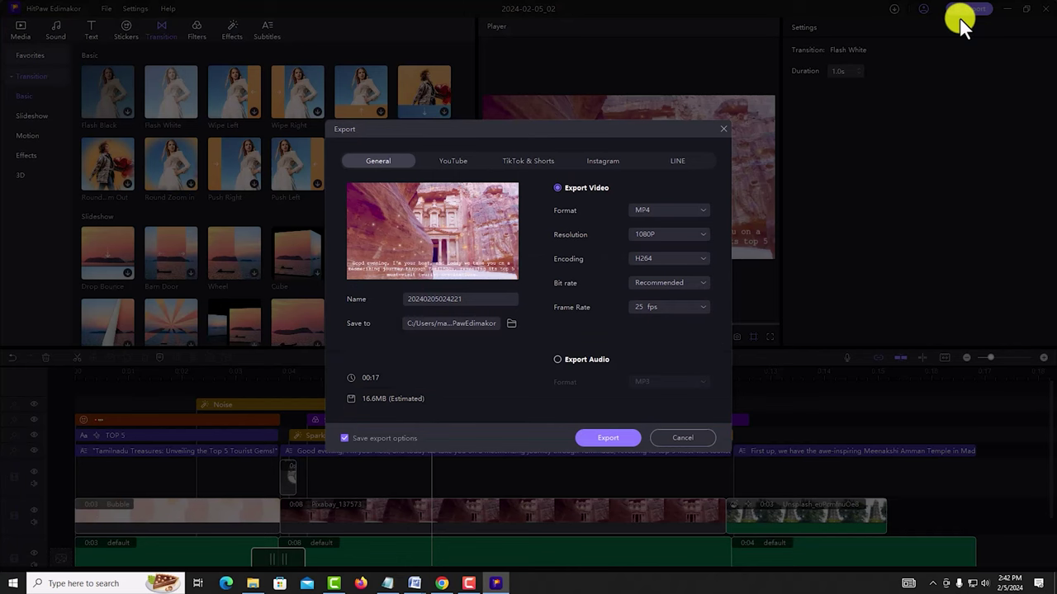
pyautogui.moveTo(479, 298); pyautogui.dragTo(418, 305)
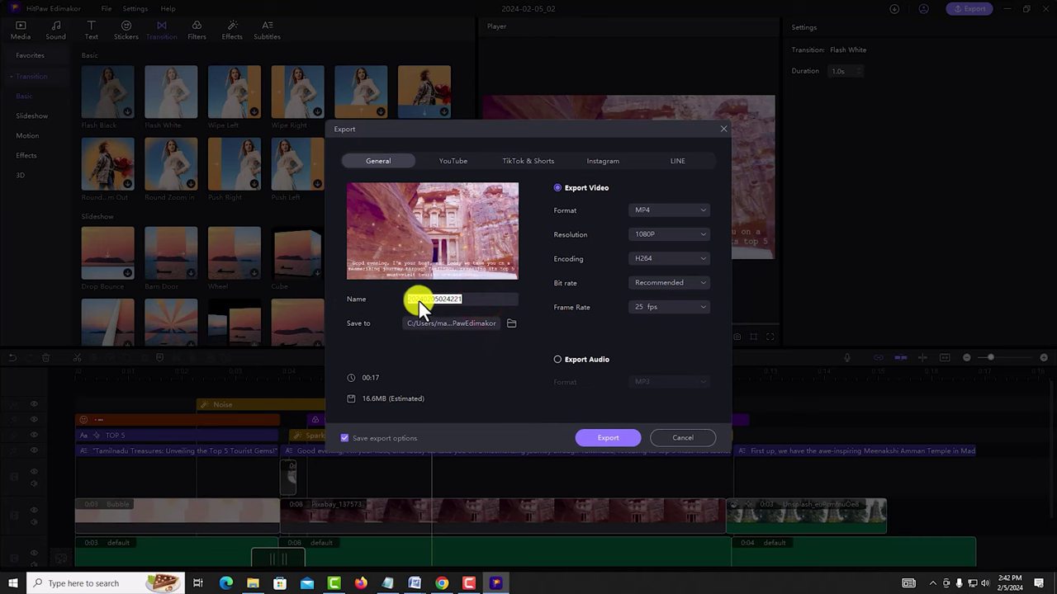
pyautogui.write('Meenakshi Amman')
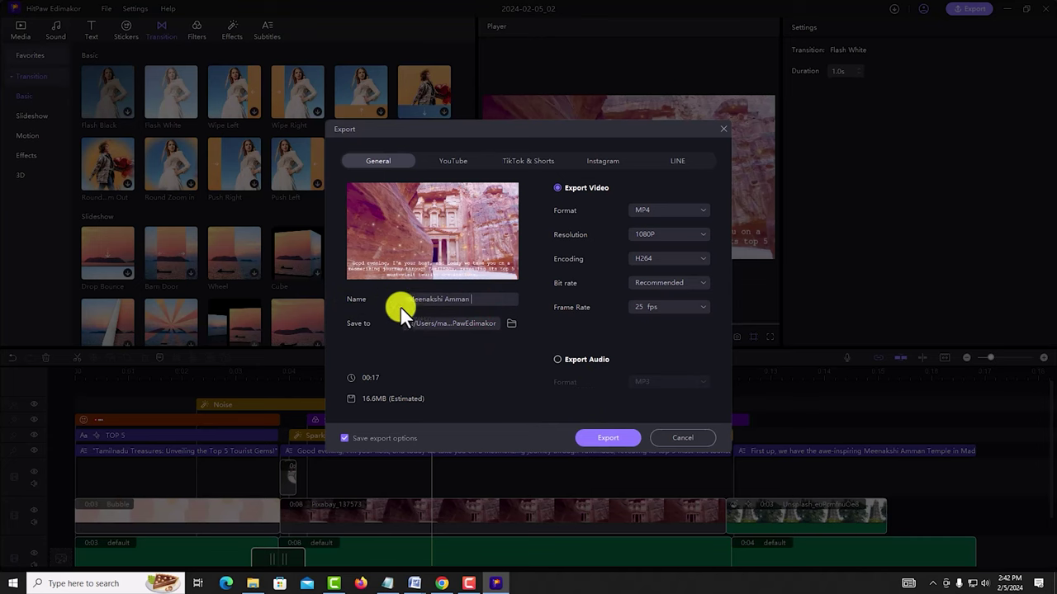
pyautogui.click(510, 323)
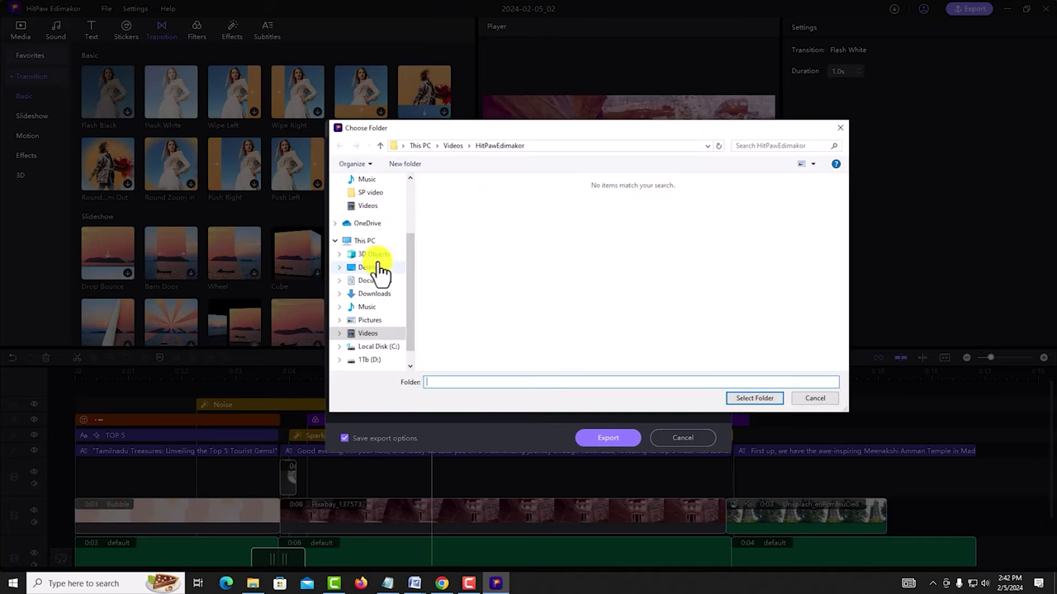
pyautogui.click(381, 269)
pyautogui.press('Return')
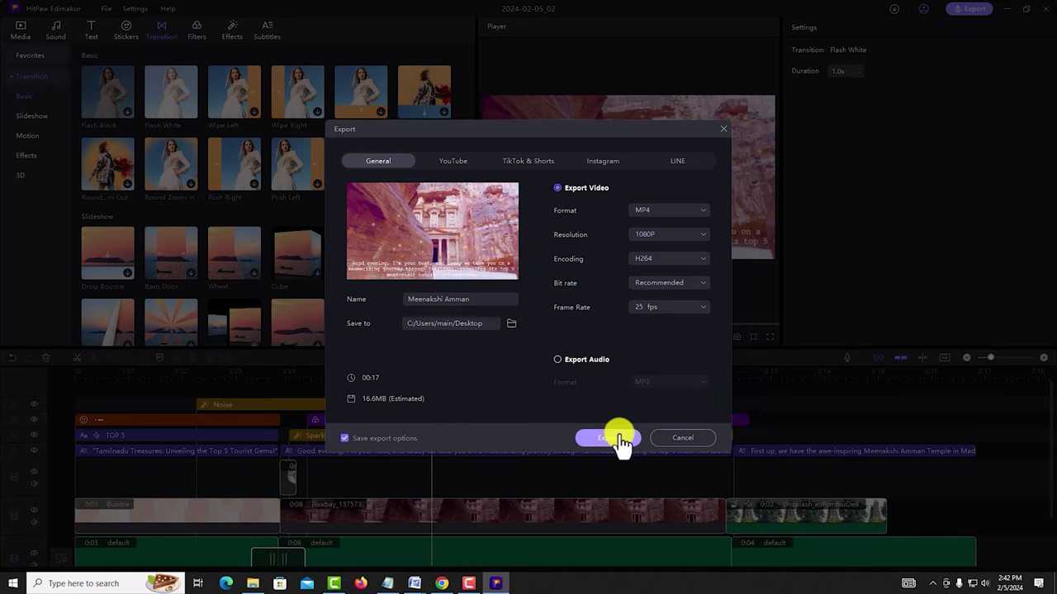
# Look through the audio export option and the YouTube, TikTok & Shorts and Instagram presets, and return to the YouTube preset
pyautogui.click(557, 360)
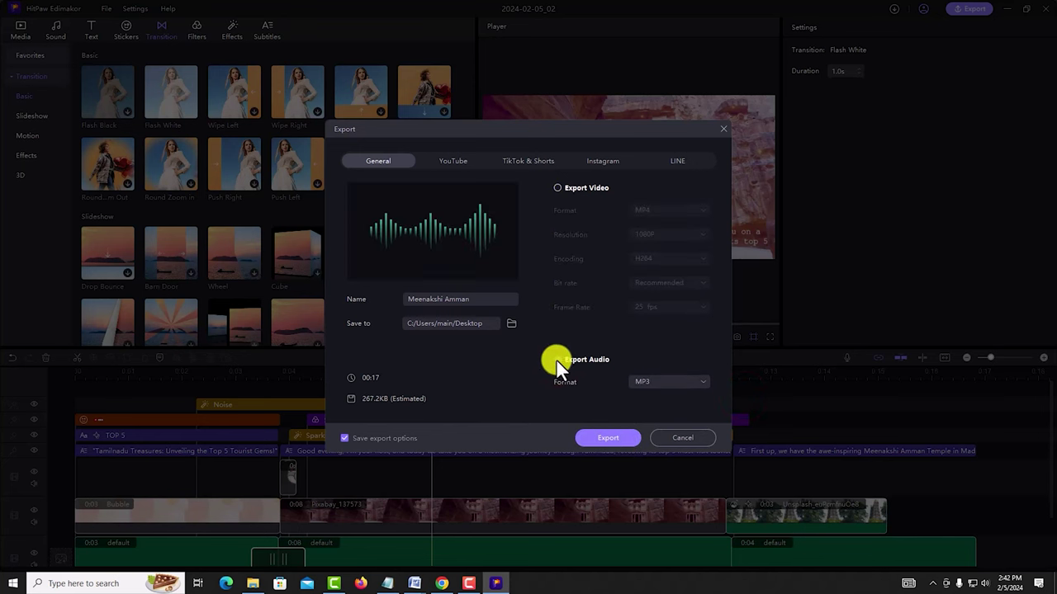
pyautogui.click(559, 189)
pyautogui.click(452, 162)
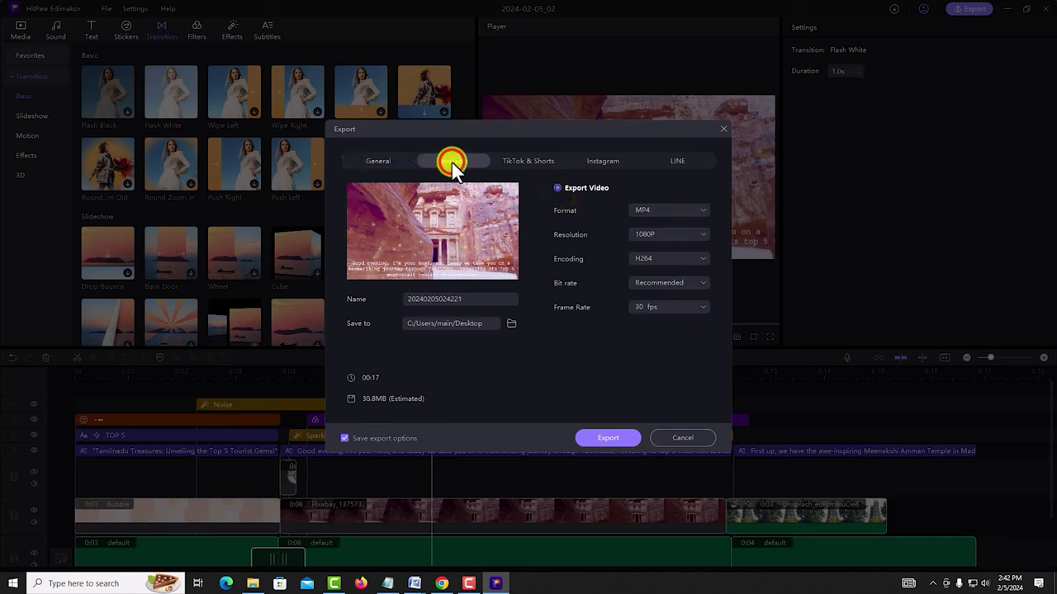
pyautogui.click(535, 162)
pyautogui.click(603, 162)
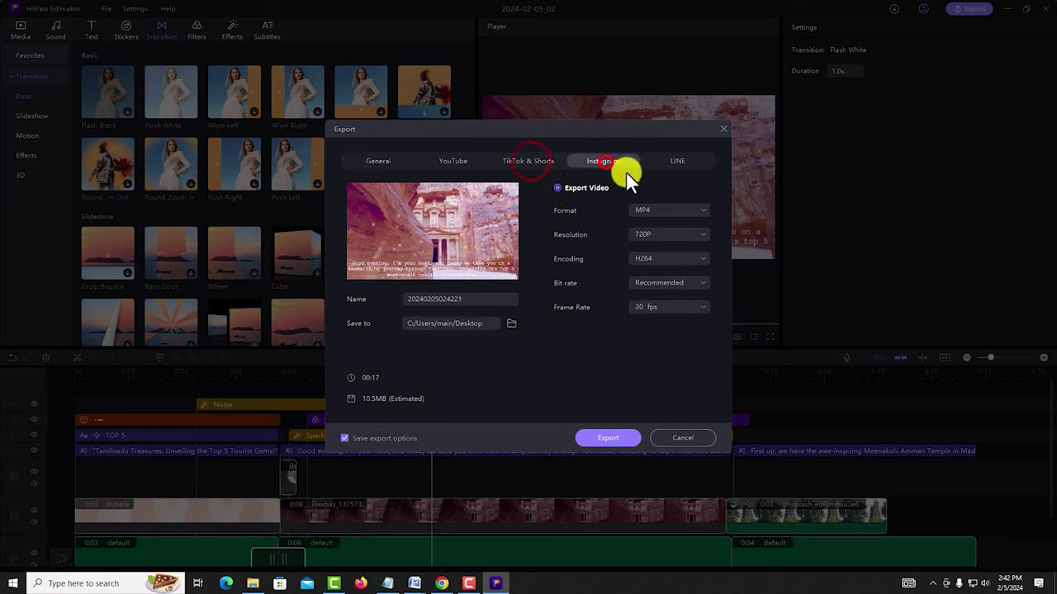
pyautogui.click(454, 162)
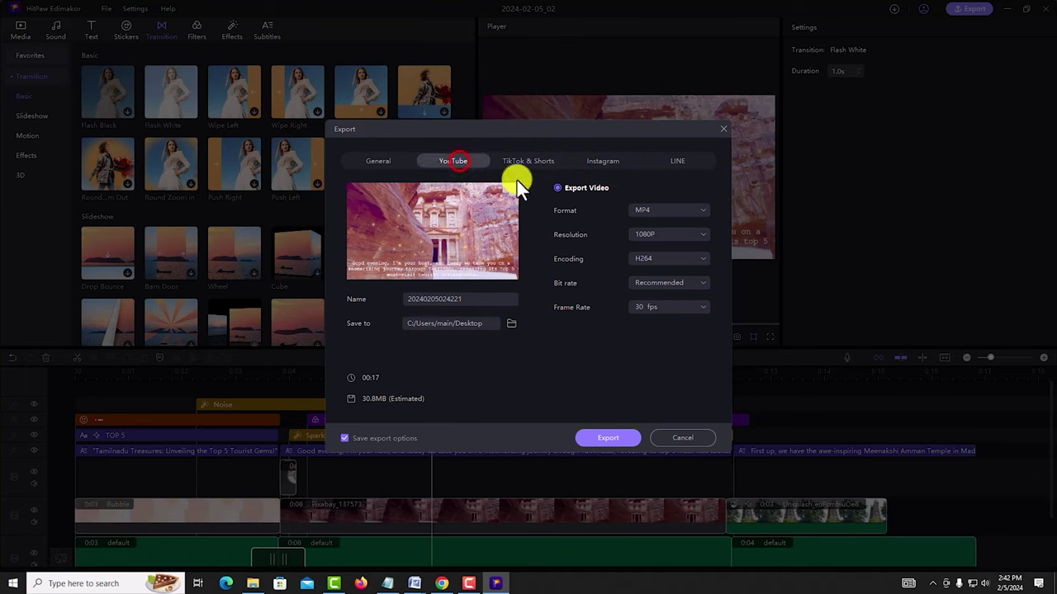
# Start exporting the video with the YouTube preset, and abort the export
pyautogui.click(605, 443)
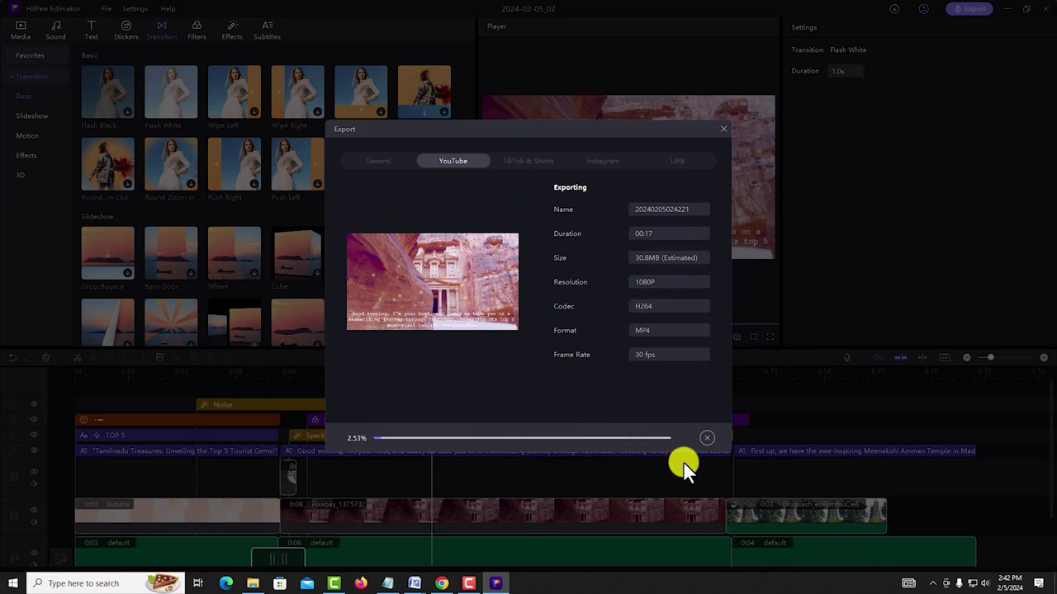
pyautogui.click(707, 438)
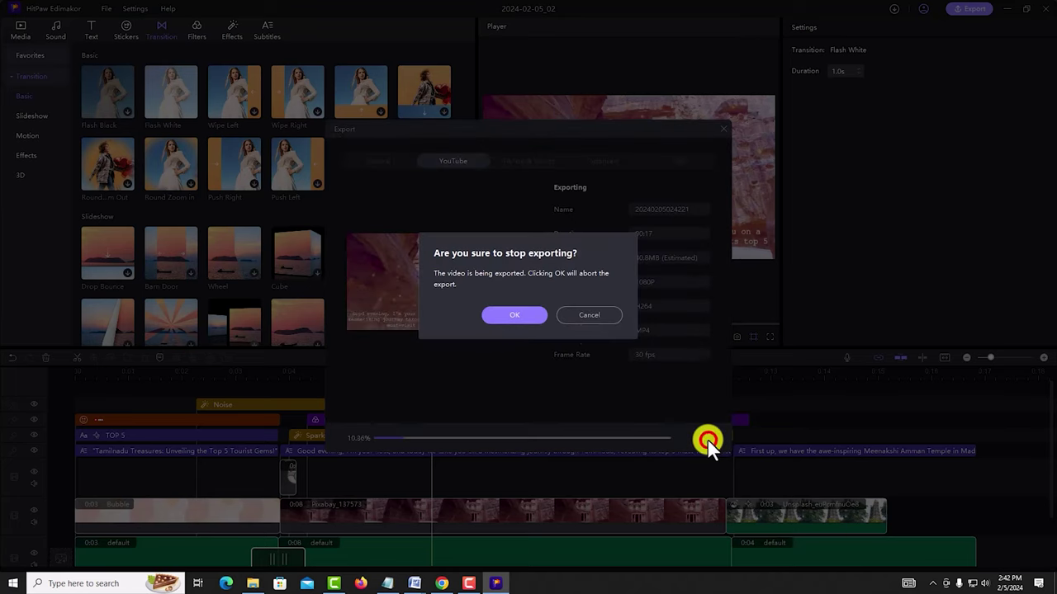
pyautogui.click(542, 314)
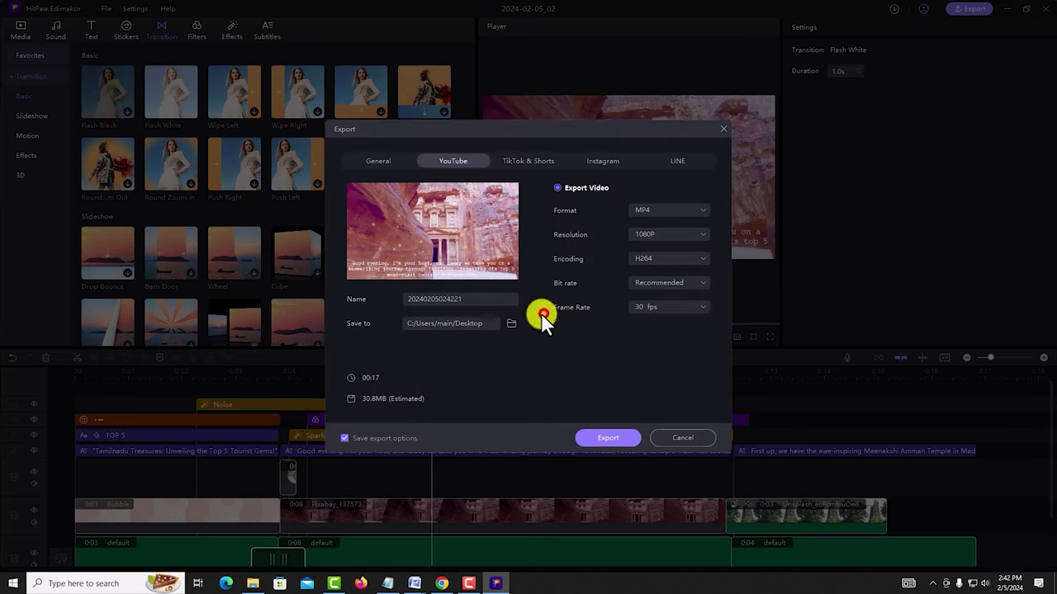
# Close the export settings and the video project, and minimize the Word document to get back to the start window
pyautogui.click(724, 129)
pyautogui.click(1045, 16)
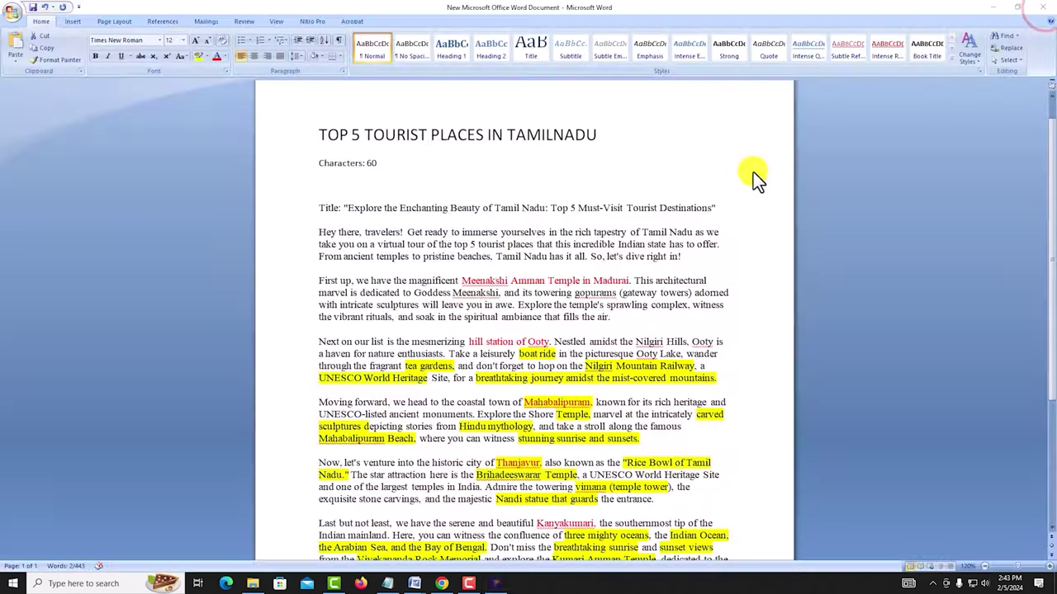
pyautogui.click(1042, 10)
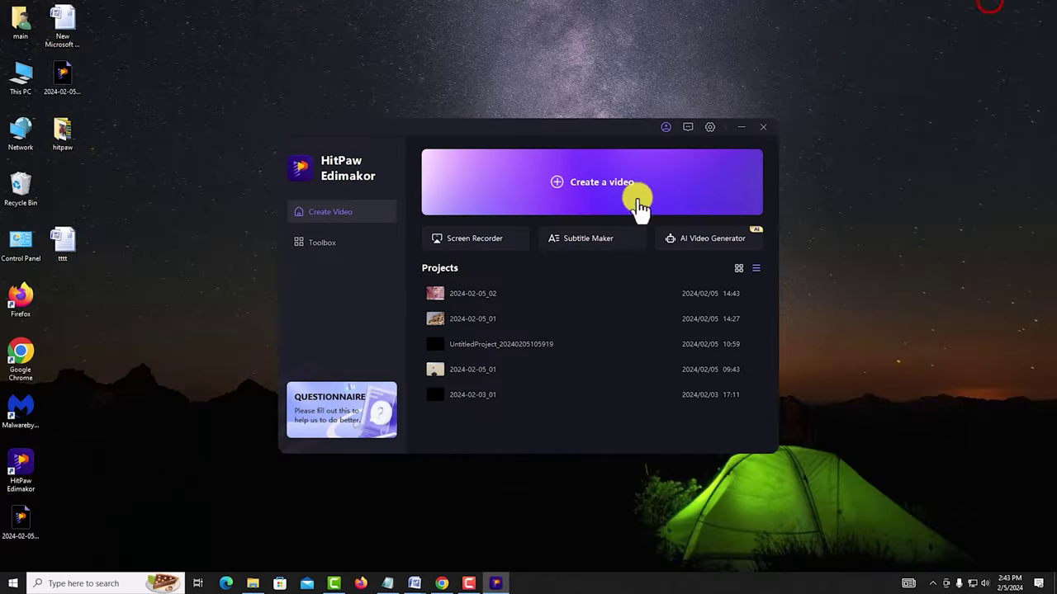
# Try to record the full screen with the Screen Recorder, and close the new project
pyautogui.click(495, 240)
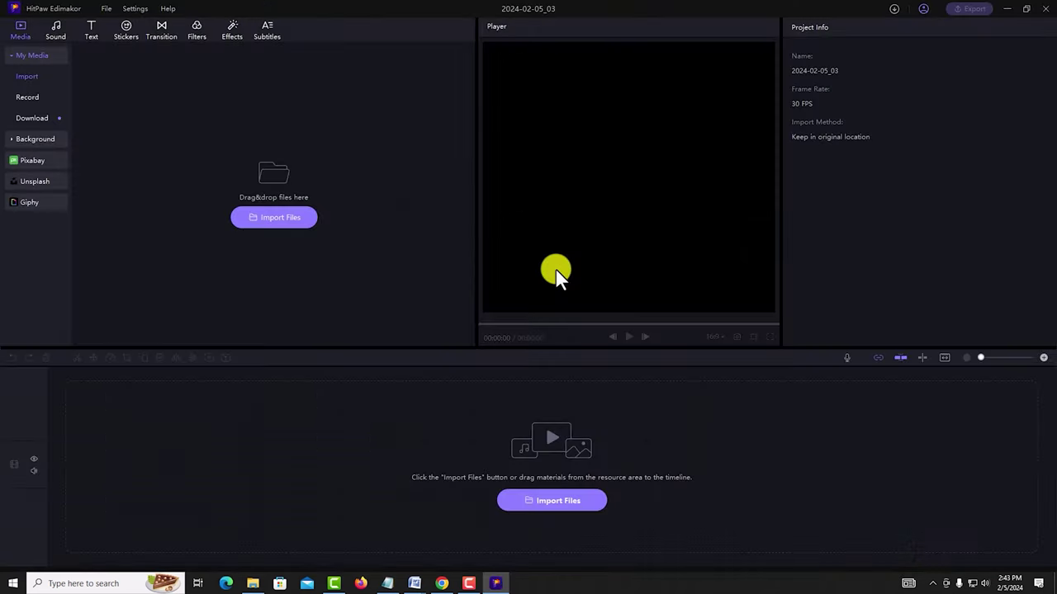
pyautogui.click(135, 80)
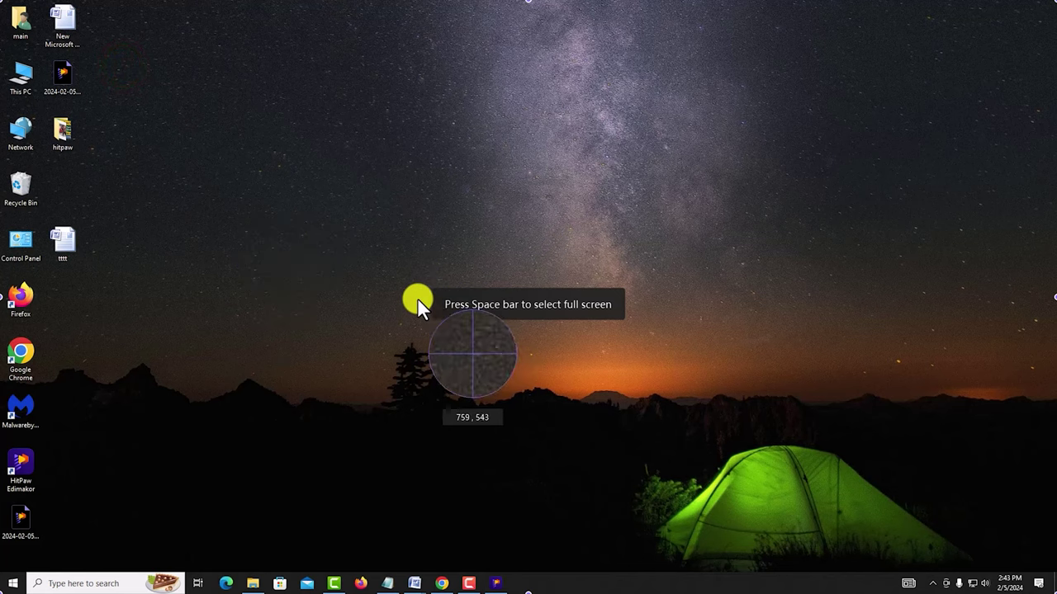
pyautogui.press('space')
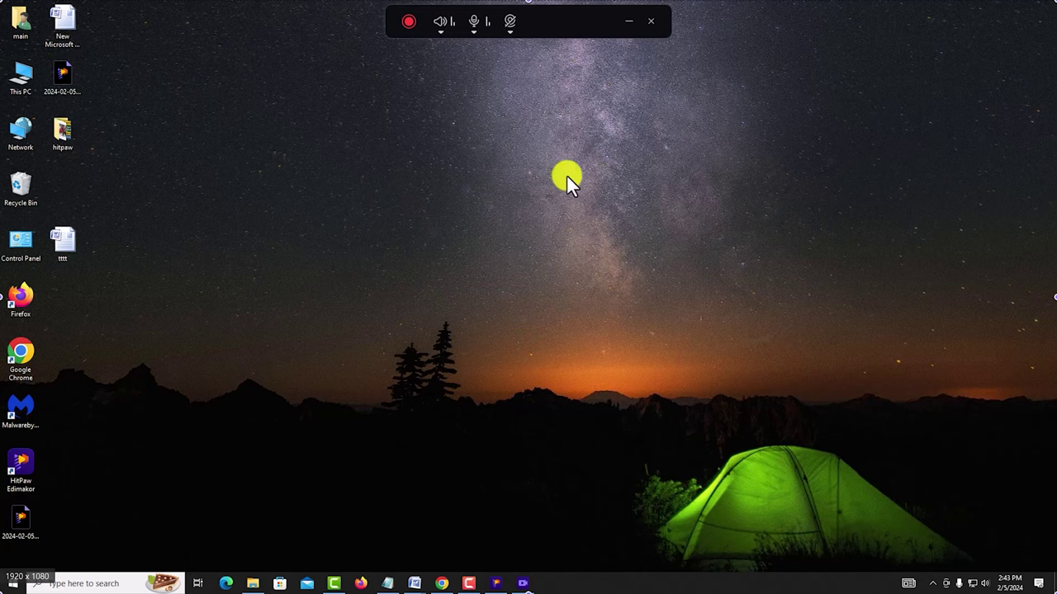
pyautogui.click(405, 23)
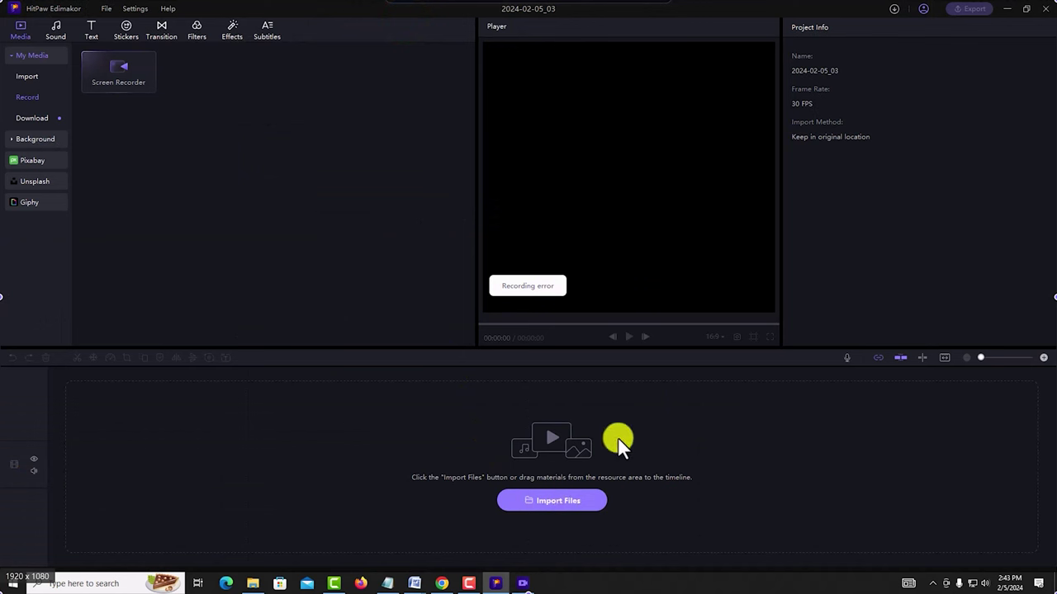
pyautogui.click(121, 72)
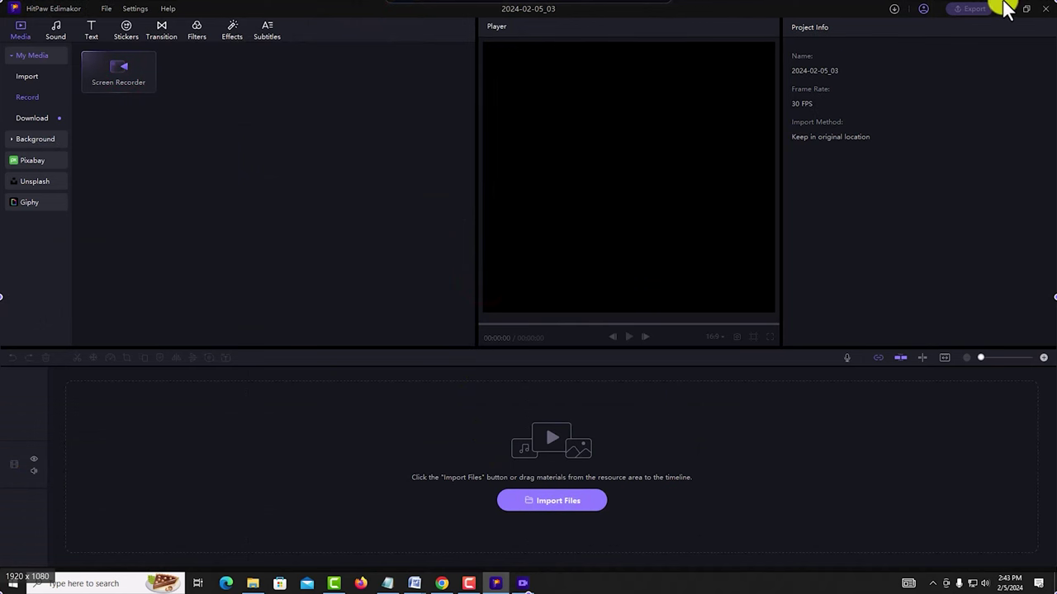
pyautogui.click(1045, 8)
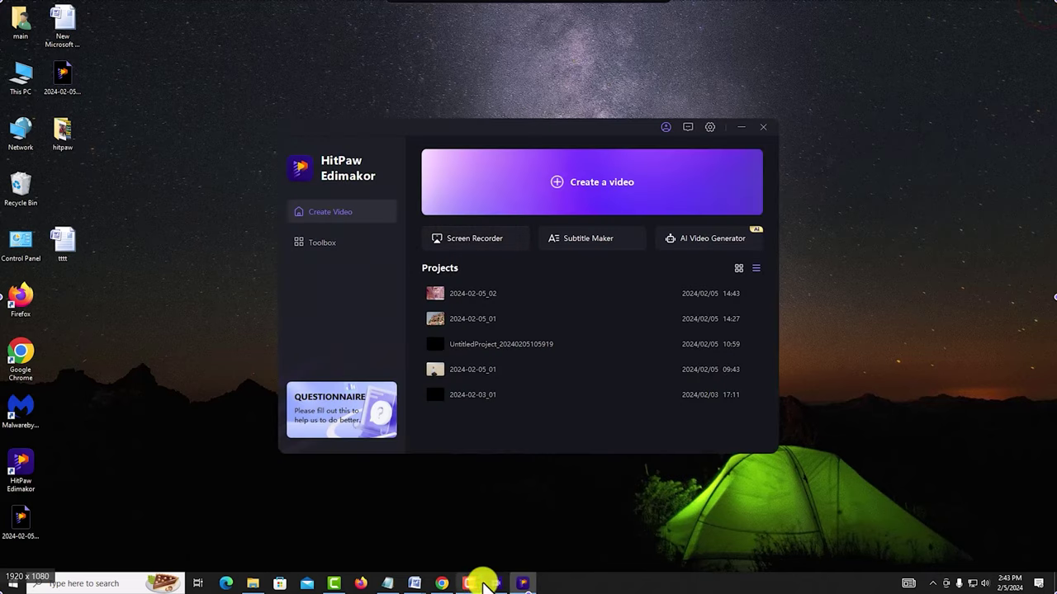
# Switch to Chrome and look over the feature list and AI section of the HitPaw Edimakor product page
pyautogui.click(493, 583)
pyautogui.click(442, 584)
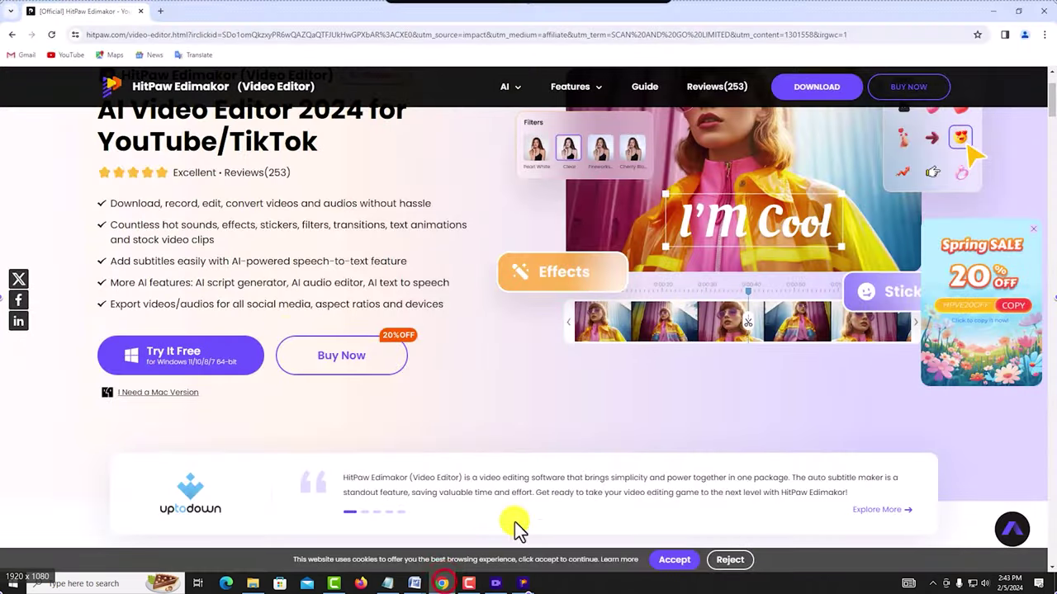
pyautogui.scroll(1, 180, 322)
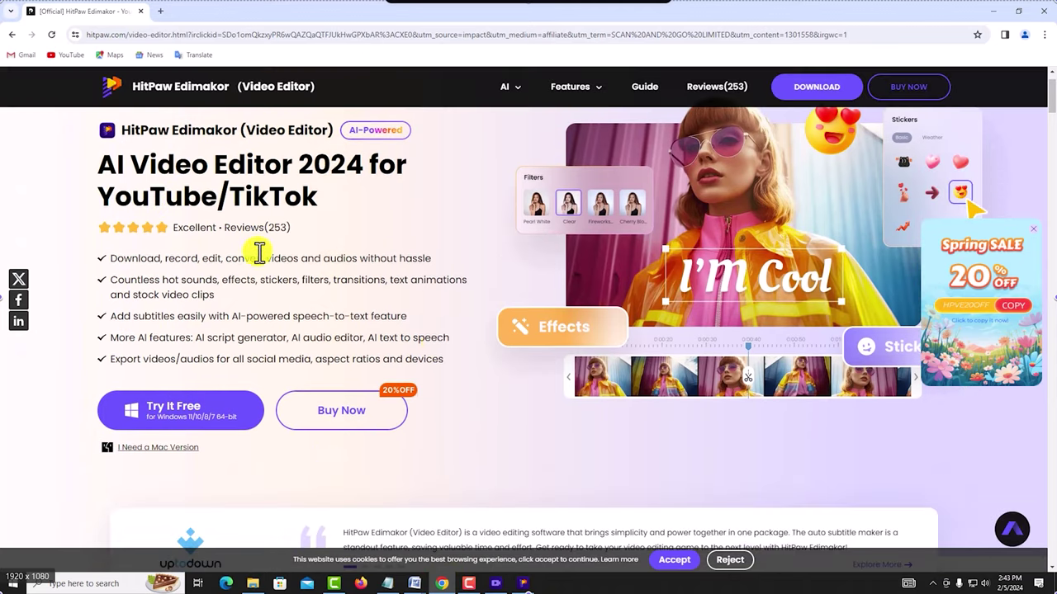
pyautogui.scroll(-5, 446, 371)
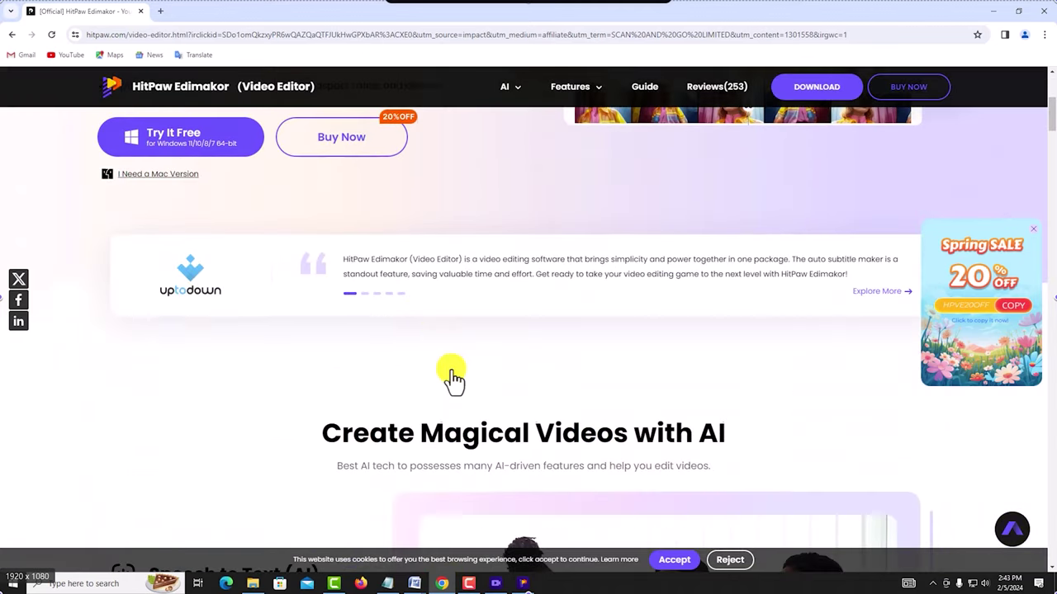
pyautogui.scroll(-4, 495, 363)
pyautogui.scroll(8, 500, 363)
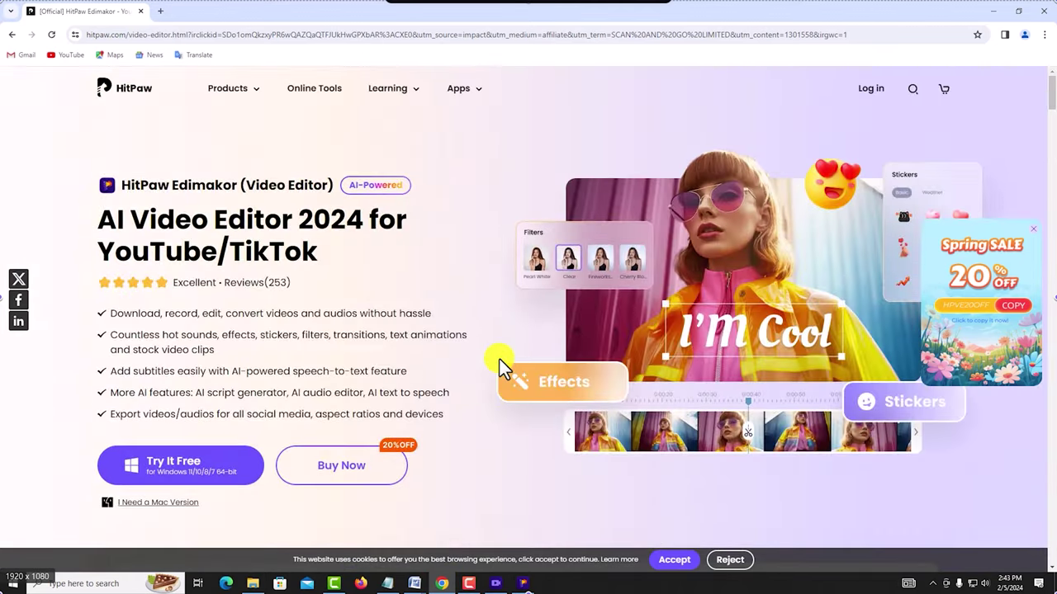